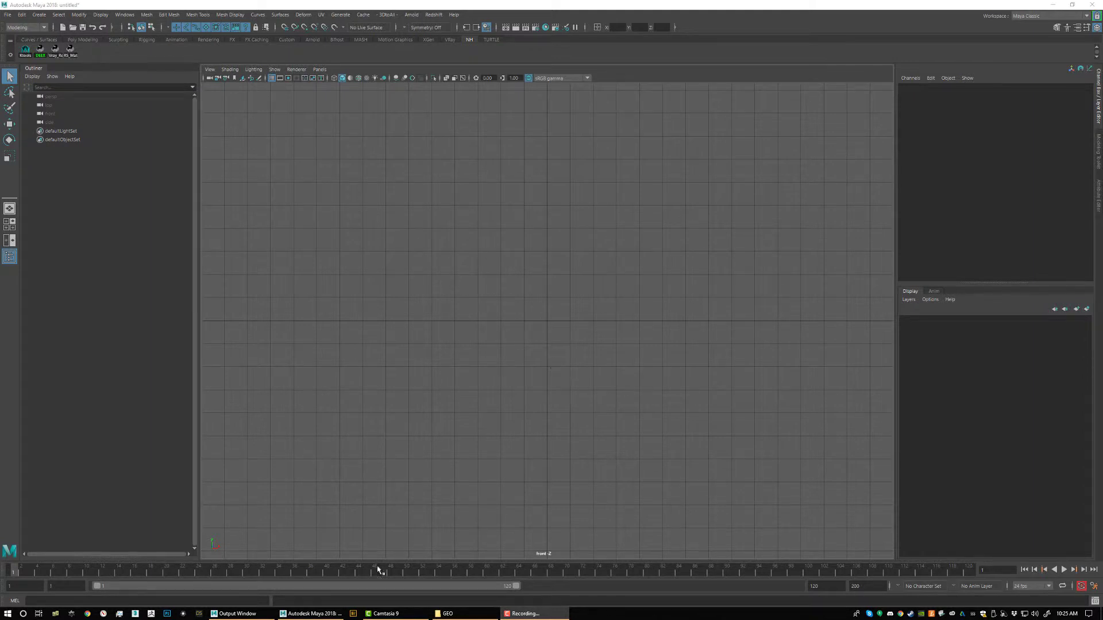
- Import ITB_Fixed.obj from the GEO folder into the viewport and accept the OBJ import warning
click(476, 615)
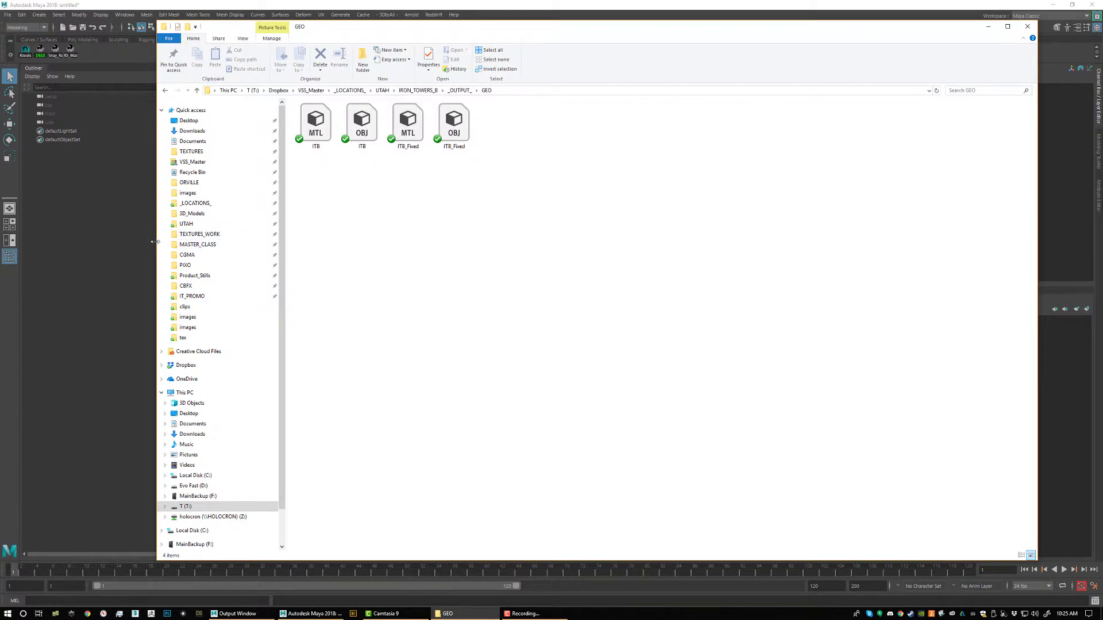
drag(158, 237, 435, 287)
drag(734, 124, 359, 249)
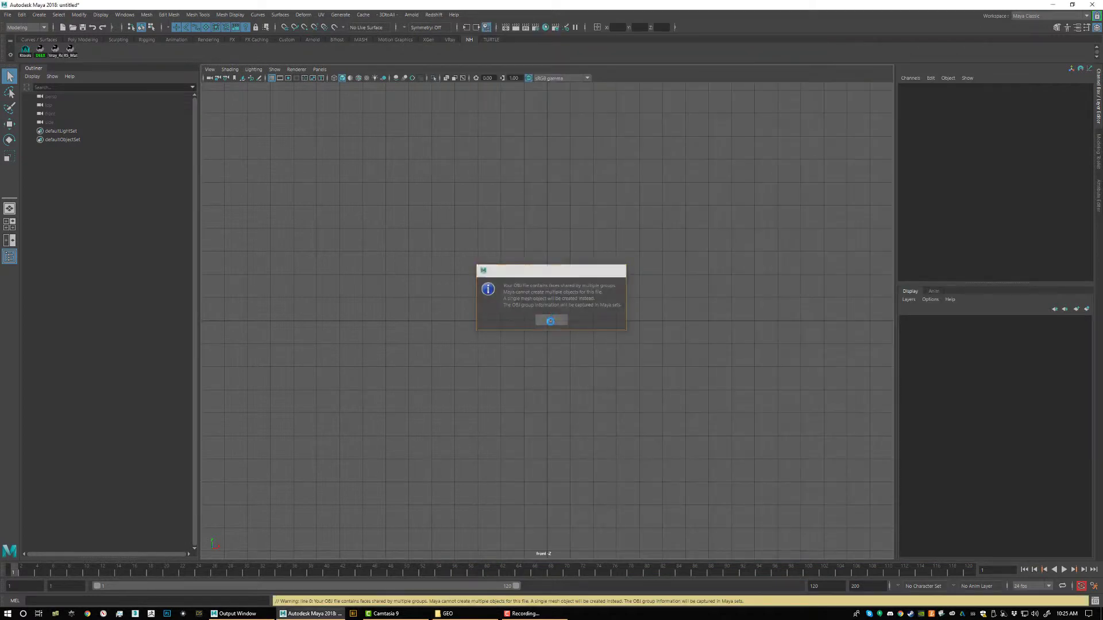
click(551, 321)
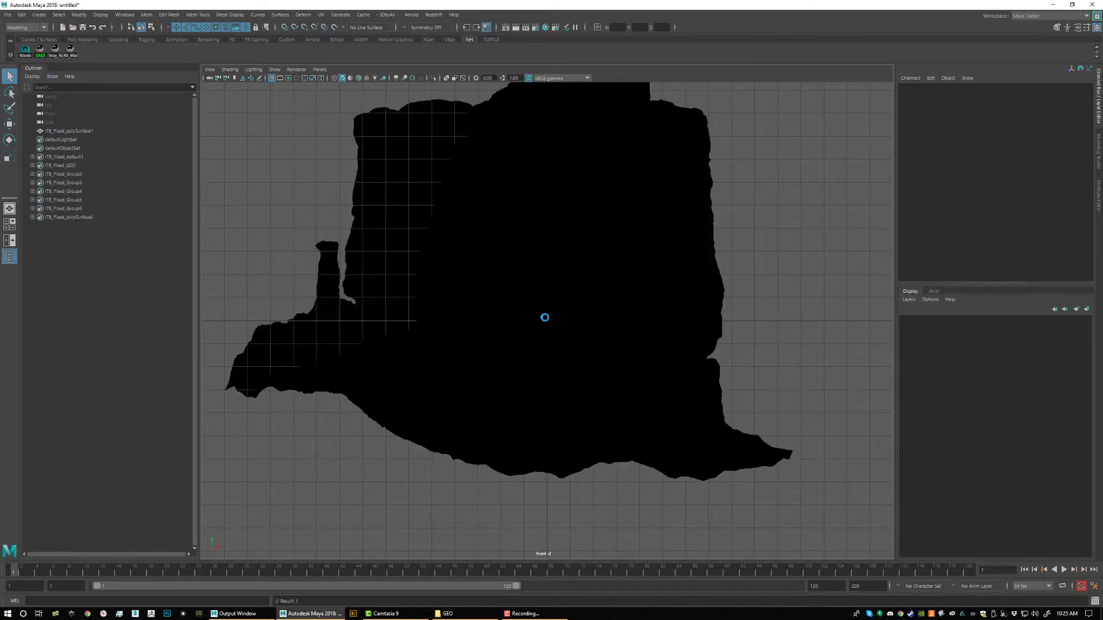
- Switch the viewport to the perspective camera and orbit around the imported rock
key(space)
drag(546, 313, 543, 298)
alt+drag(656, 362, 572, 356)
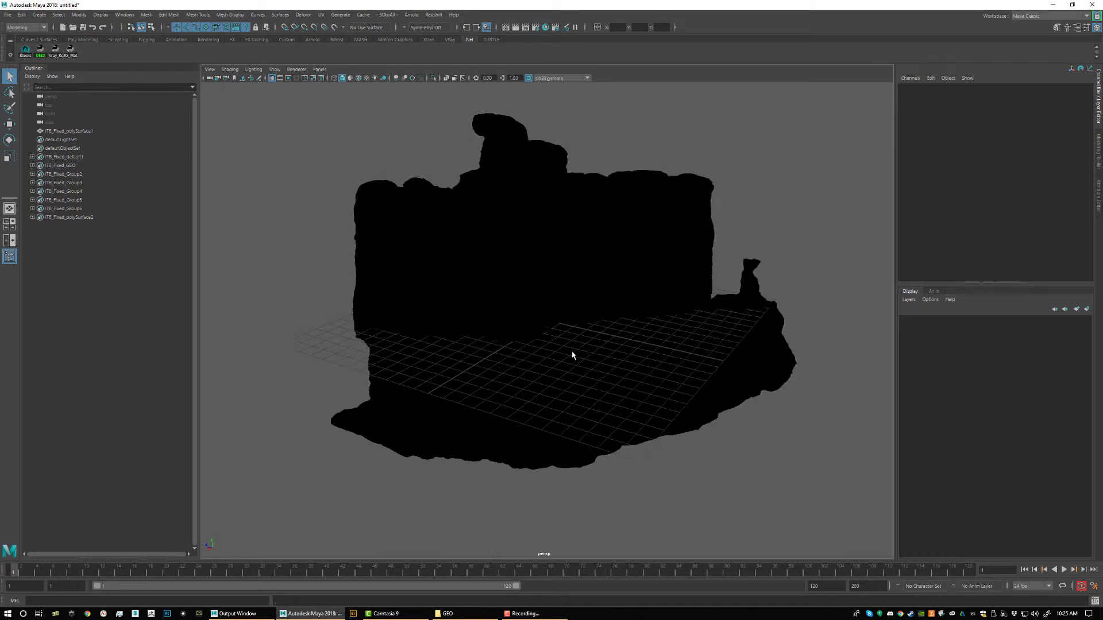
alt+drag(595, 274, 541, 288)
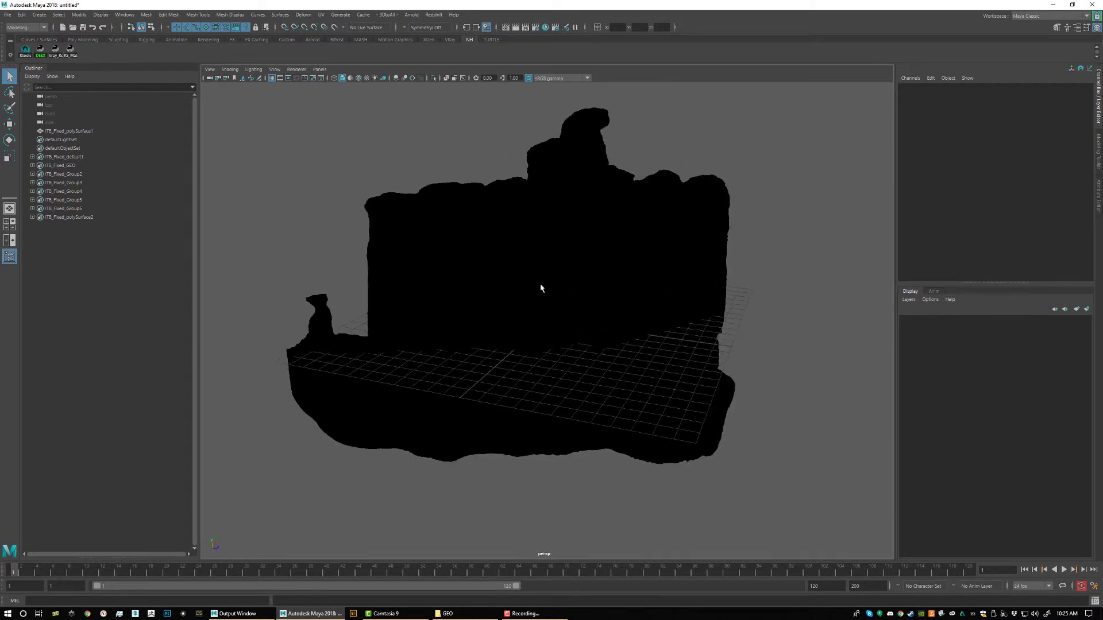
- Create a new Redshift Material in the Hypershade
click(546, 27)
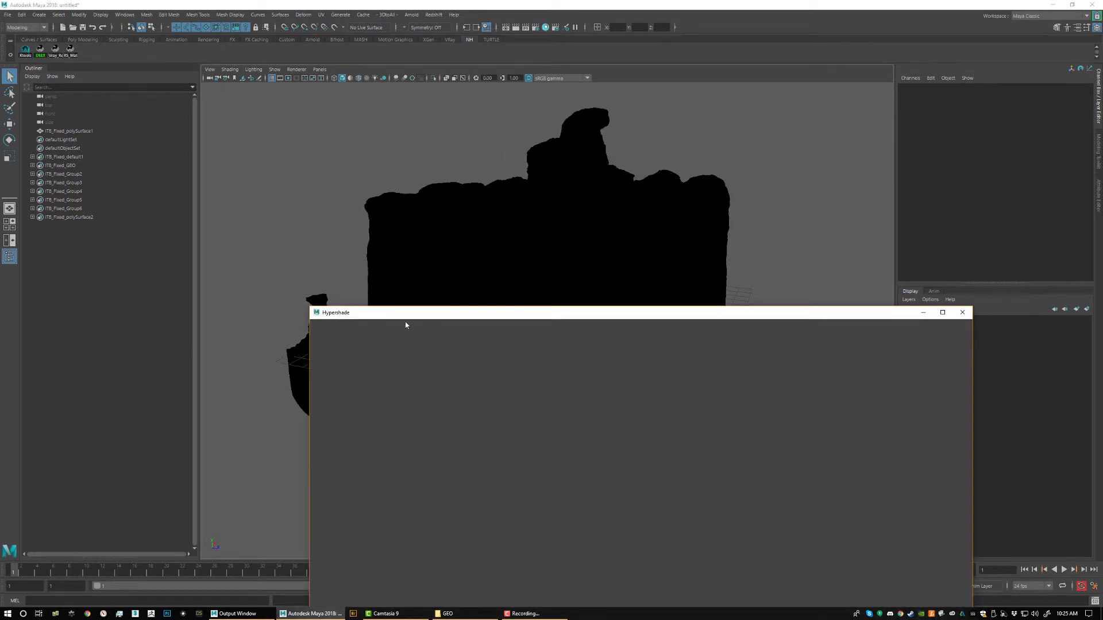
click(367, 324)
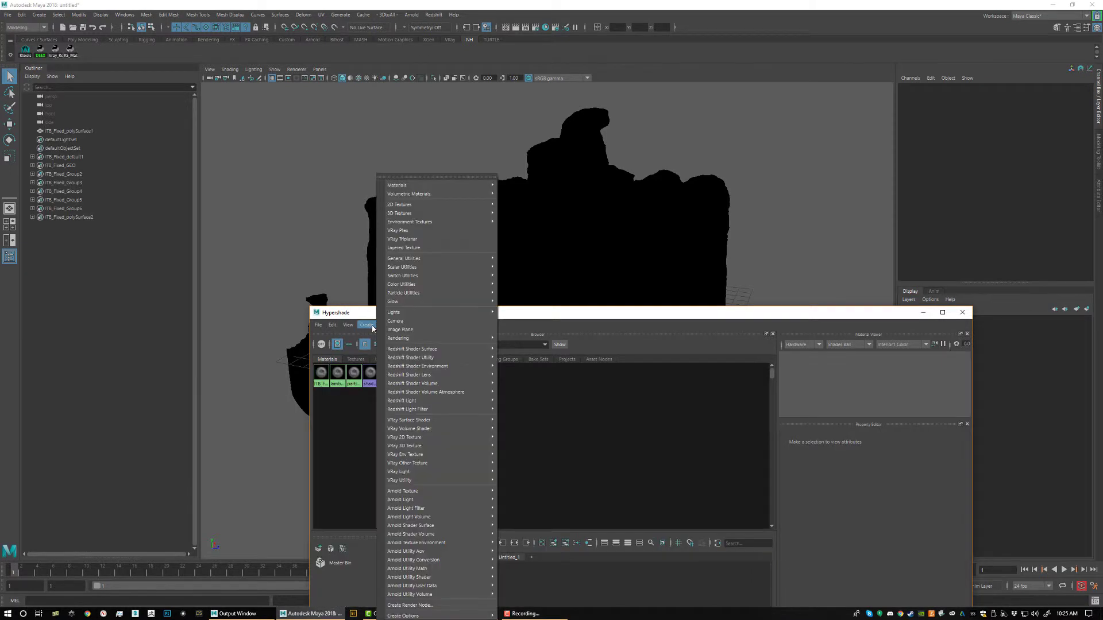
mouse_move(446, 510)
mouse_move(473, 350)
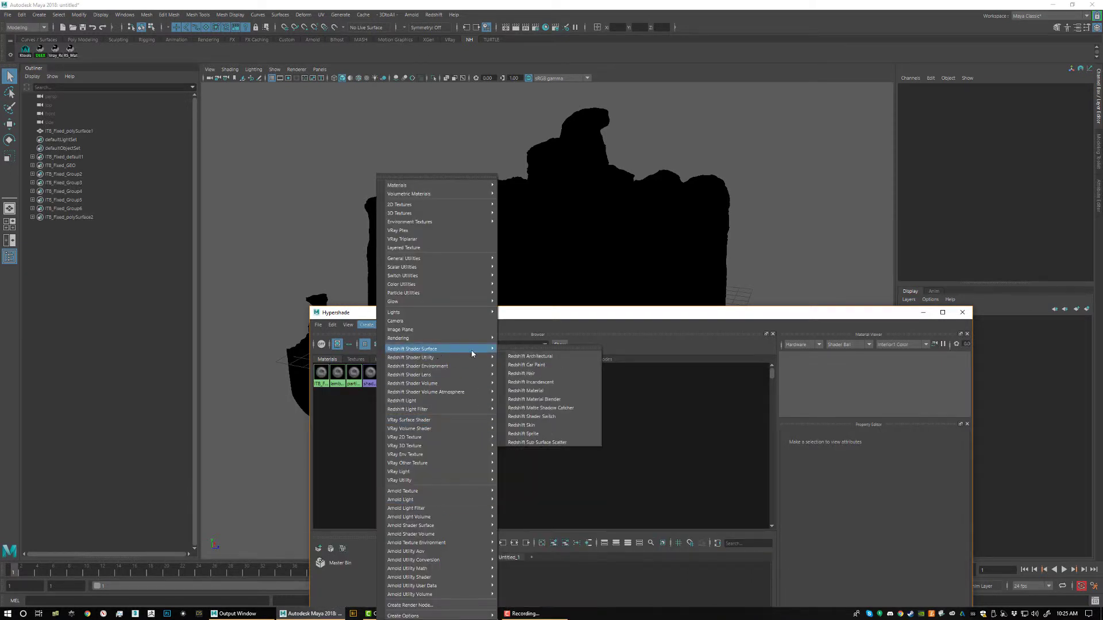
click(516, 391)
- Assign rsMaterial1 to the rock mesh so it shows grey
click(505, 246)
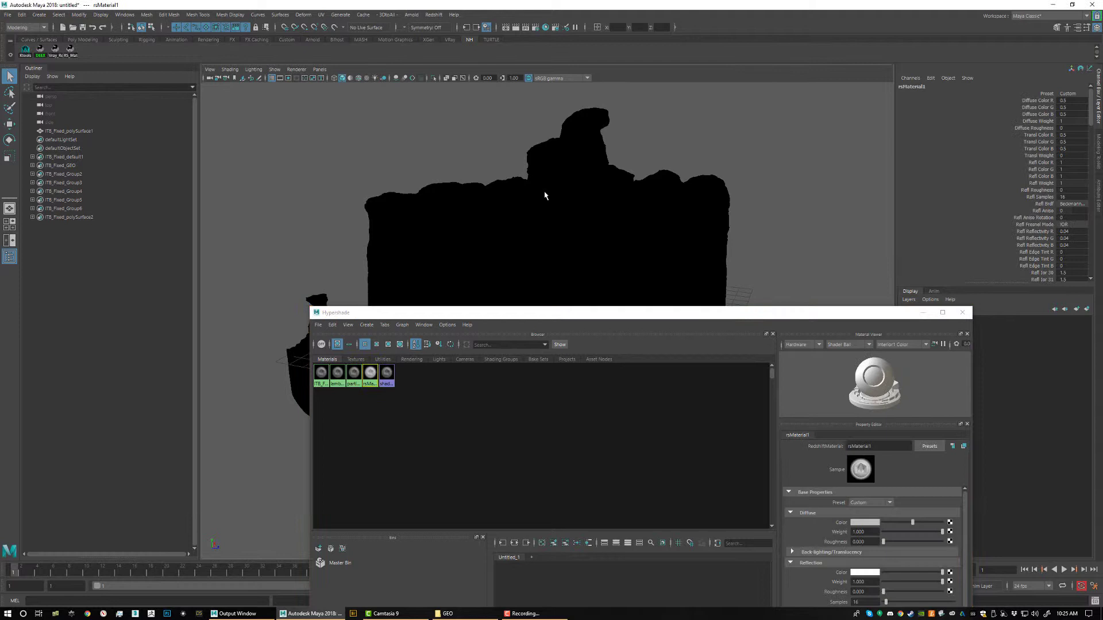
right_click(370, 374)
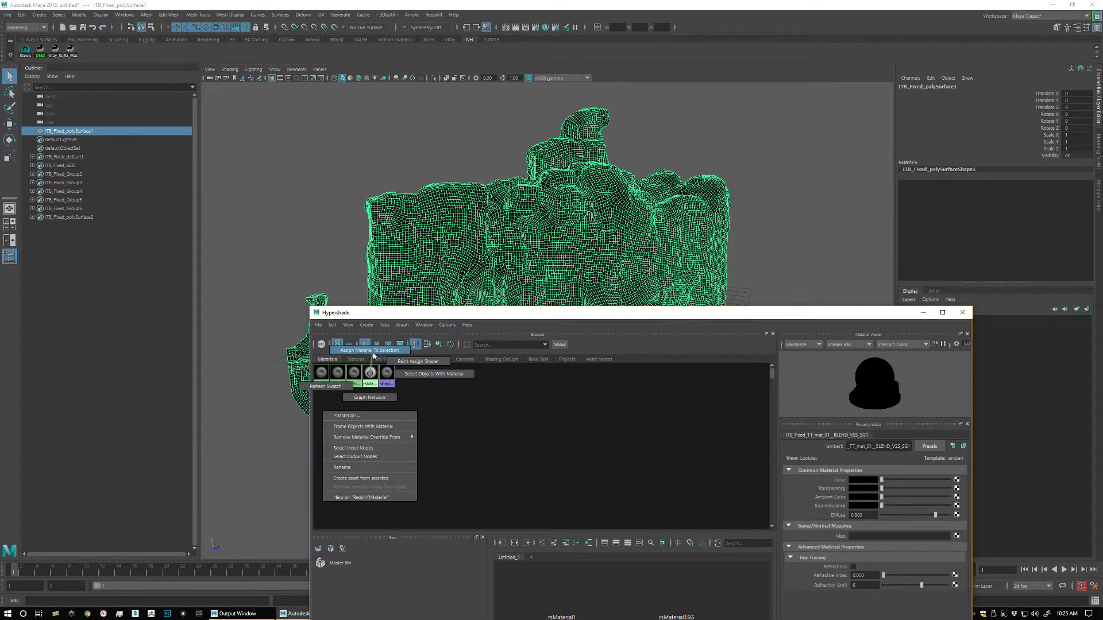
click(350, 415)
click(739, 214)
alt+drag(739, 213, 728, 294)
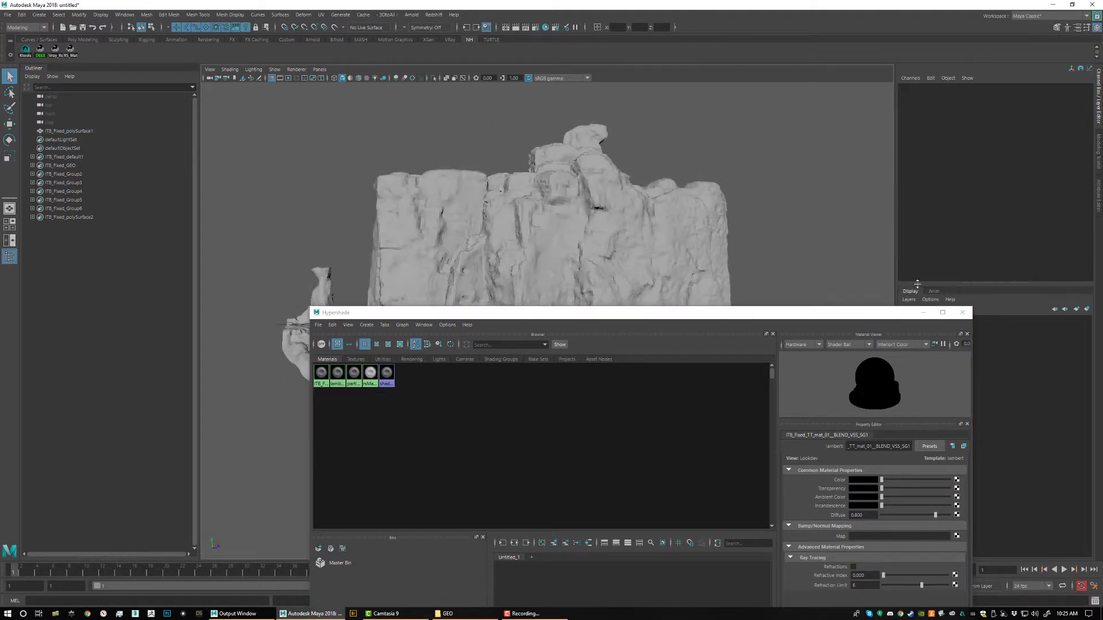
click(960, 312)
alt+drag(661, 270, 36, 281)
alt+drag(438, 288, 482, 233)
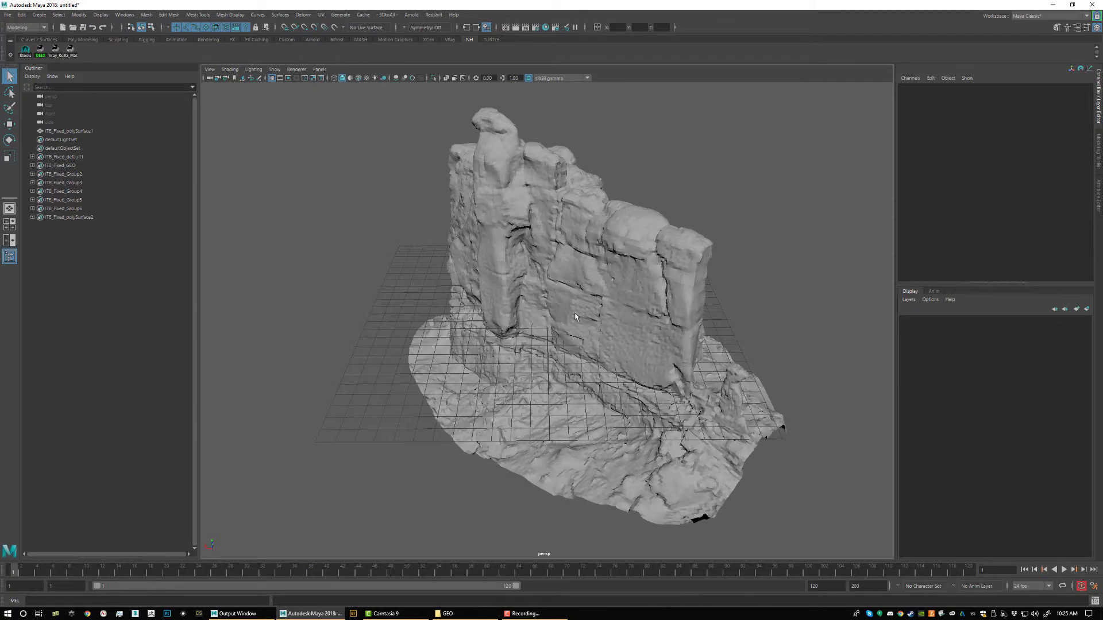
alt+drag(511, 293, 780, 300)
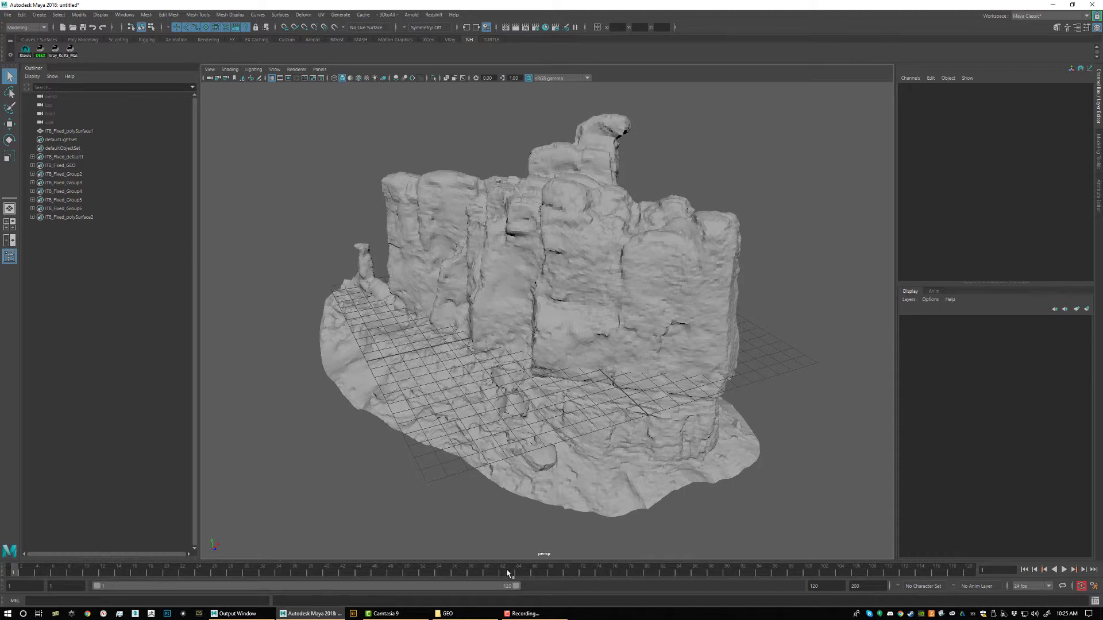
- Browse to _OUTPUT_ > _1k > COL and select the four ITB_COL image files
click(451, 613)
click(720, 446)
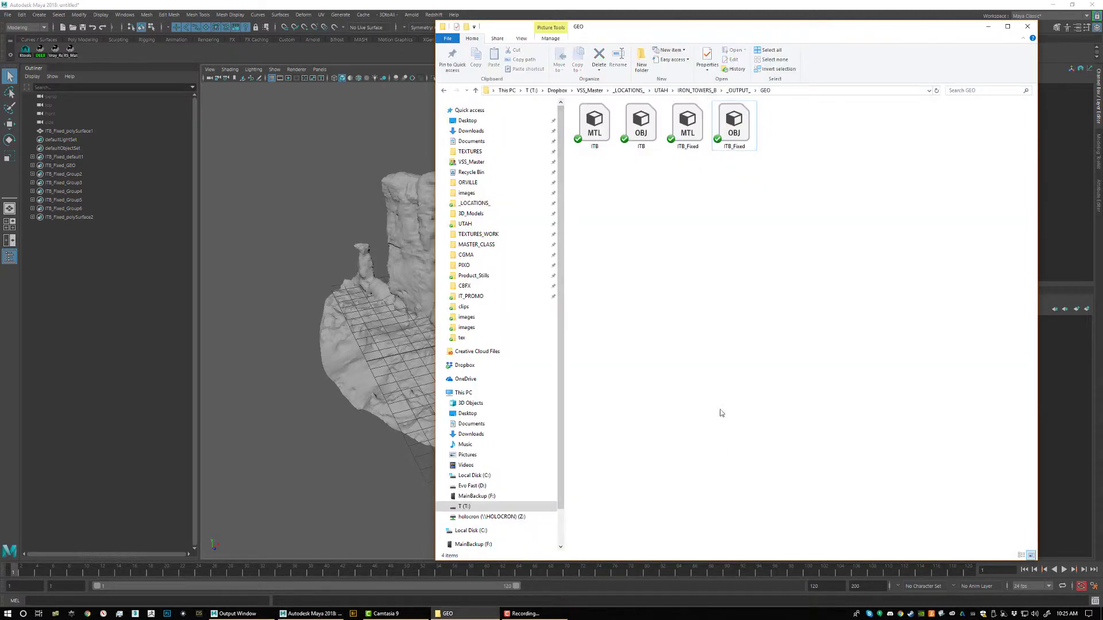
click(736, 94)
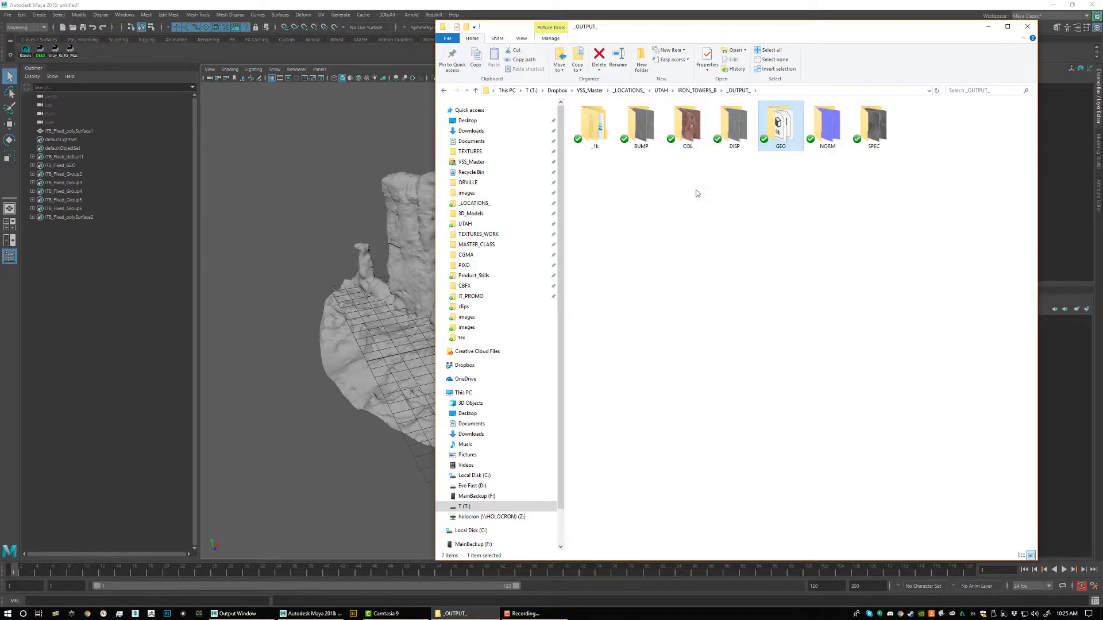
double_click(591, 128)
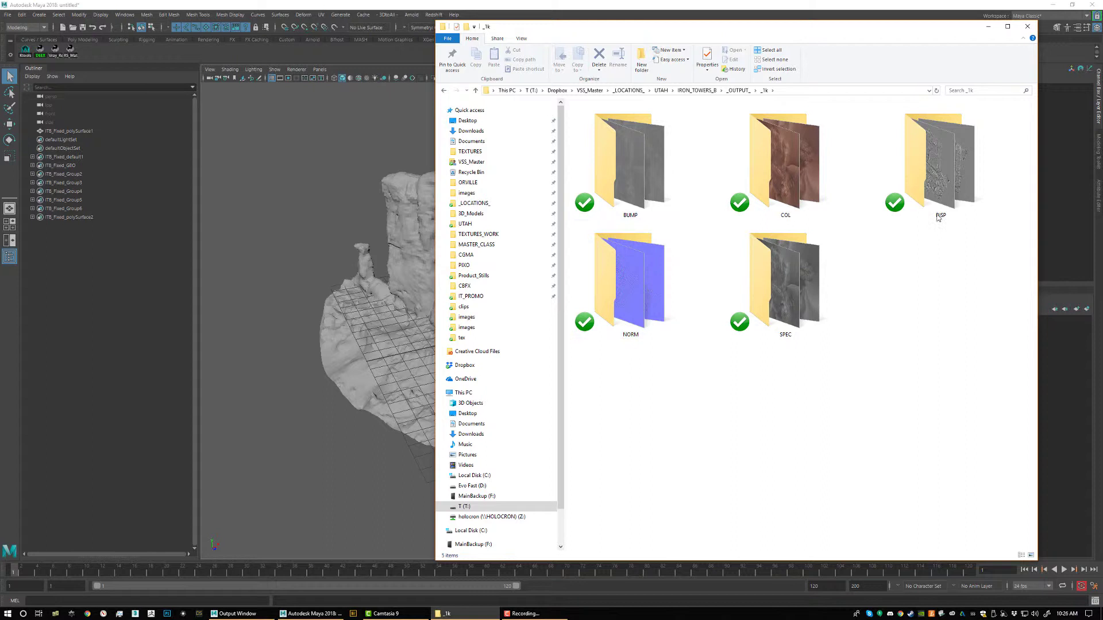
double_click(810, 155)
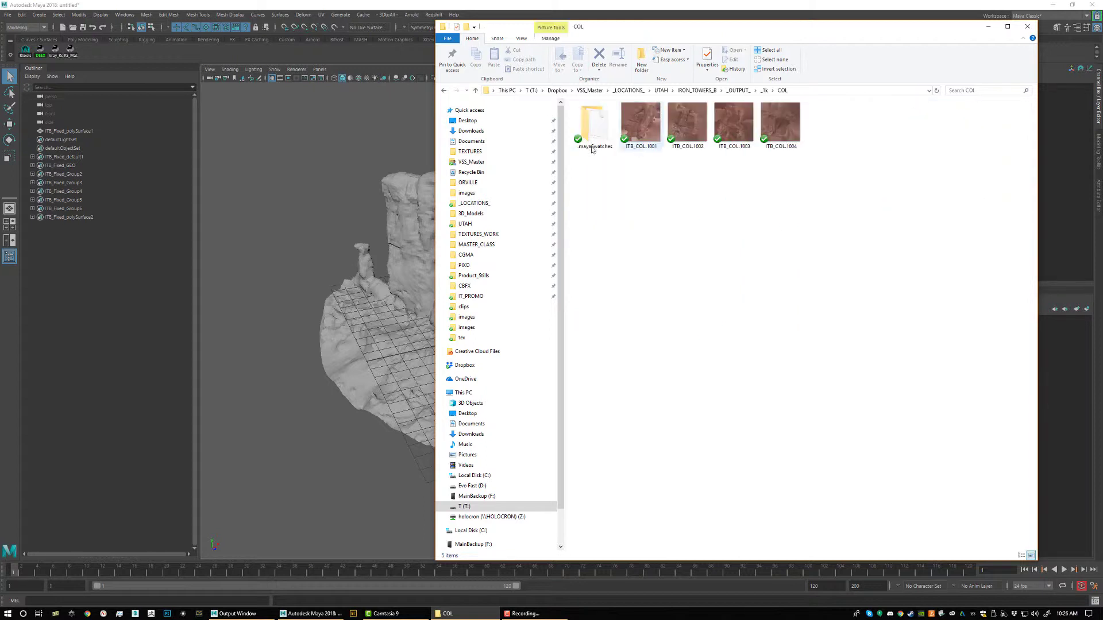
drag(658, 173, 773, 141)
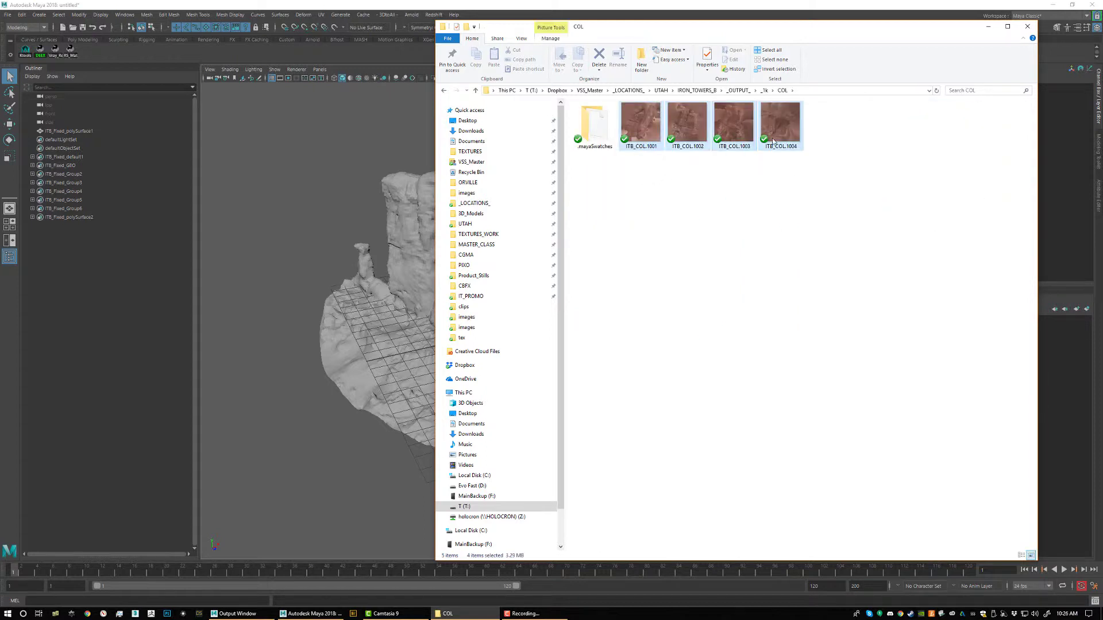
right_click(651, 124)
- Open the four ITB_COL images in Photoshop and tile tiles 1001–1004 across the workspace
click(600, 129)
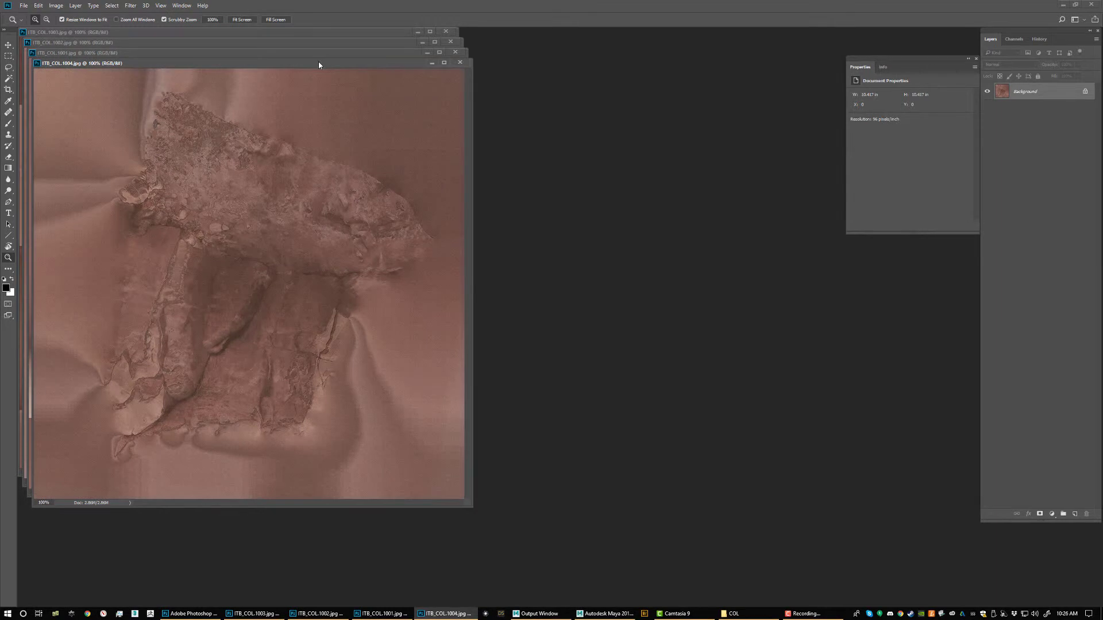
drag(319, 64, 759, 125)
drag(372, 53, 813, 130)
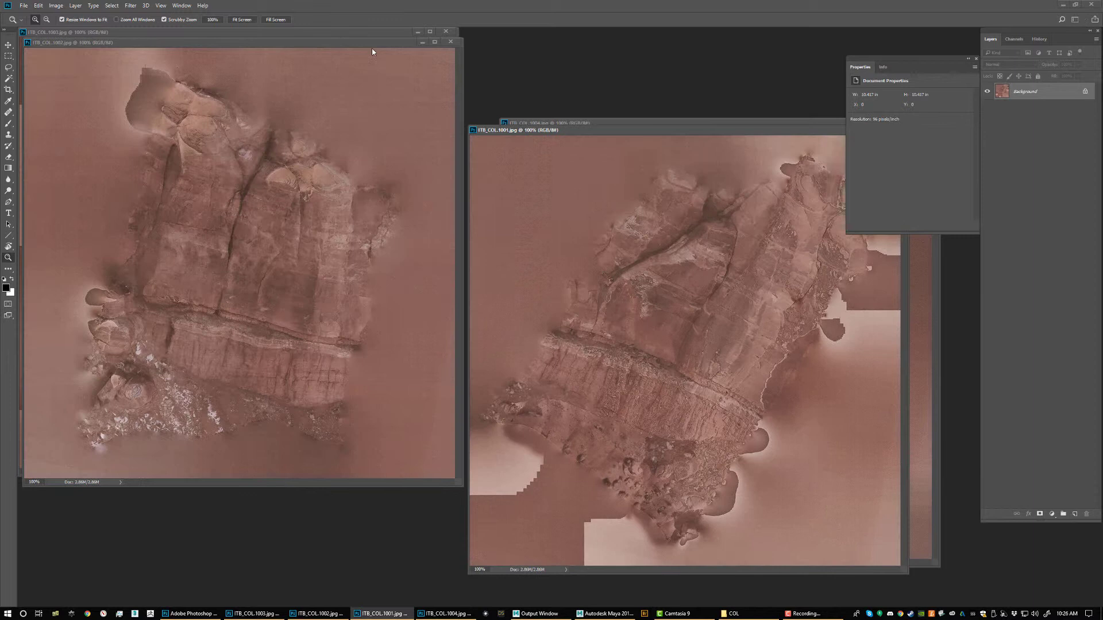
drag(249, 43, 272, 142)
drag(585, 132, 512, 49)
click(860, 287)
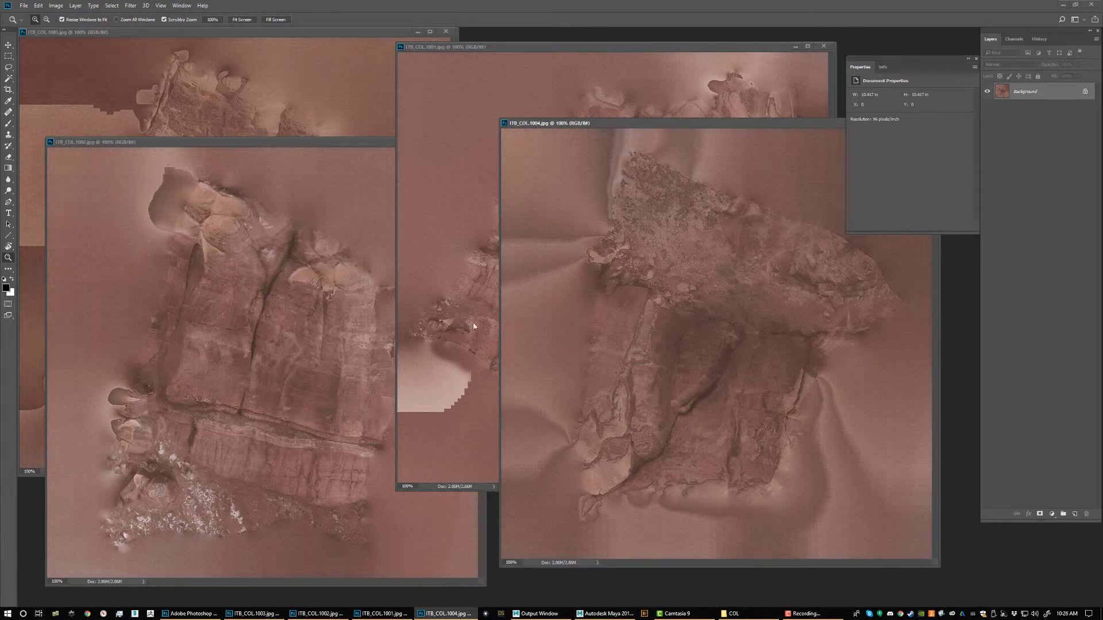
click(604, 613)
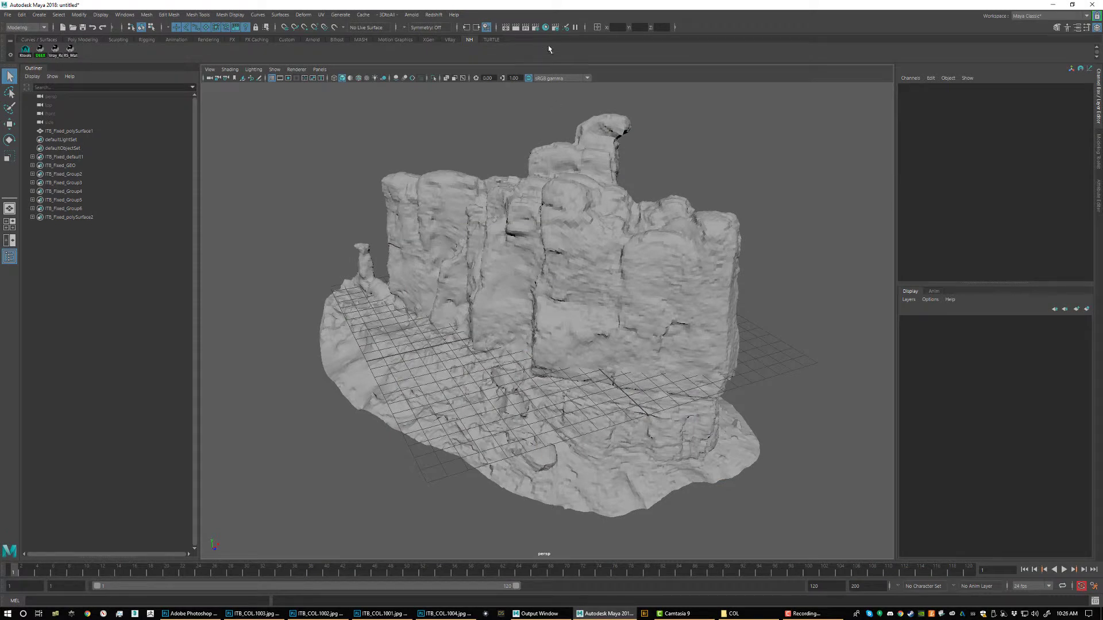
- Map a new File texture node to rsMaterial1's Diffuse Color in the Attribute Editor
click(545, 27)
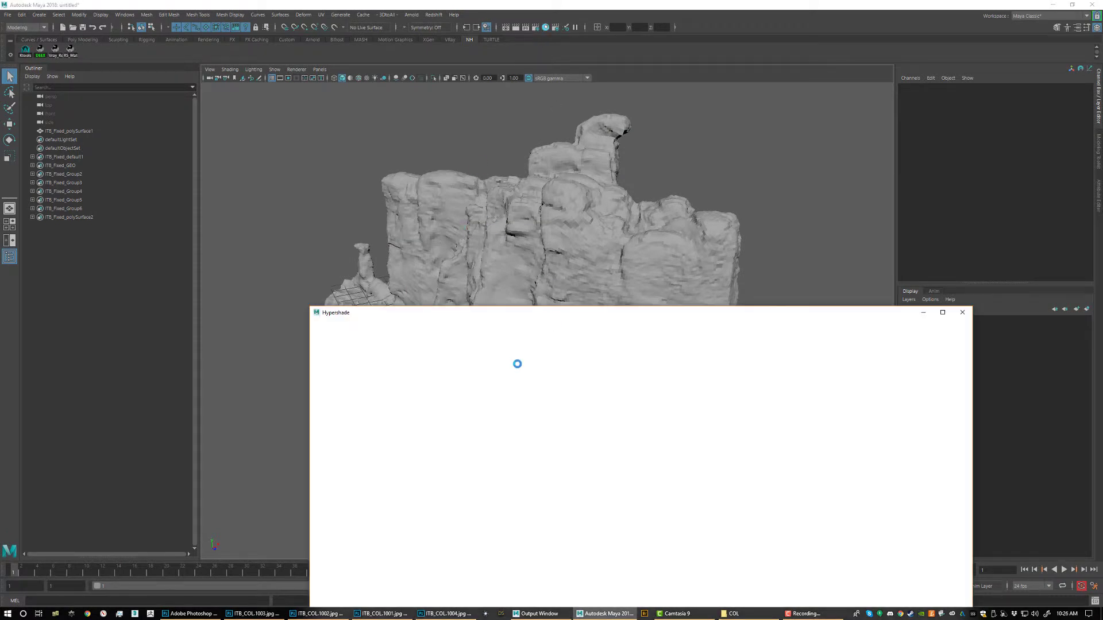
drag(556, 319, 297, 50)
click(111, 104)
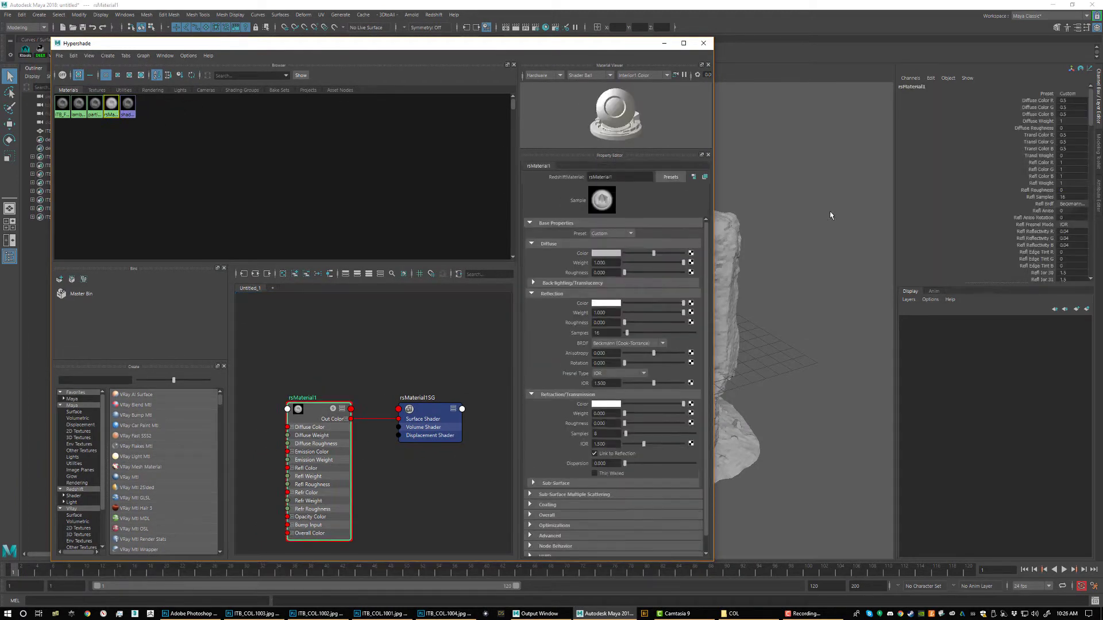
click(915, 253)
key(ctrl+a)
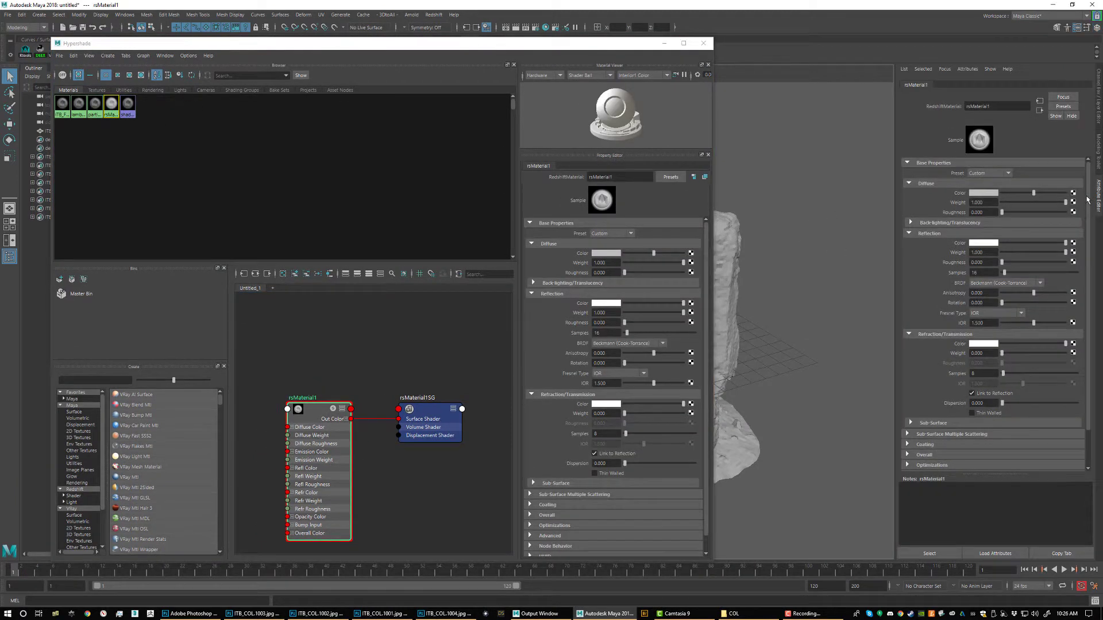
click(1072, 193)
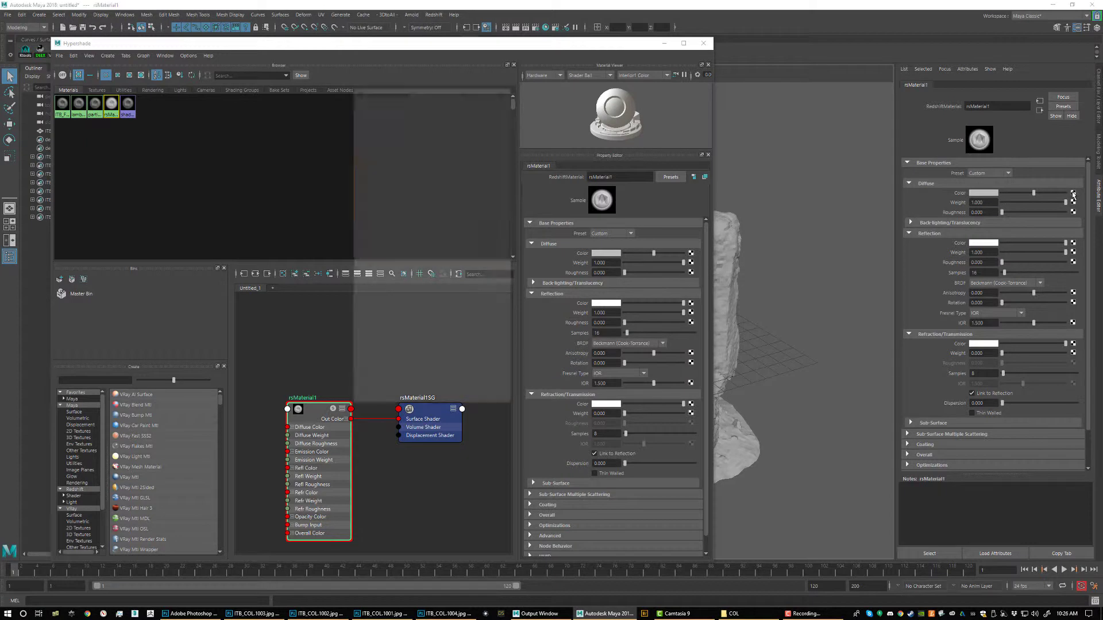
click(423, 294)
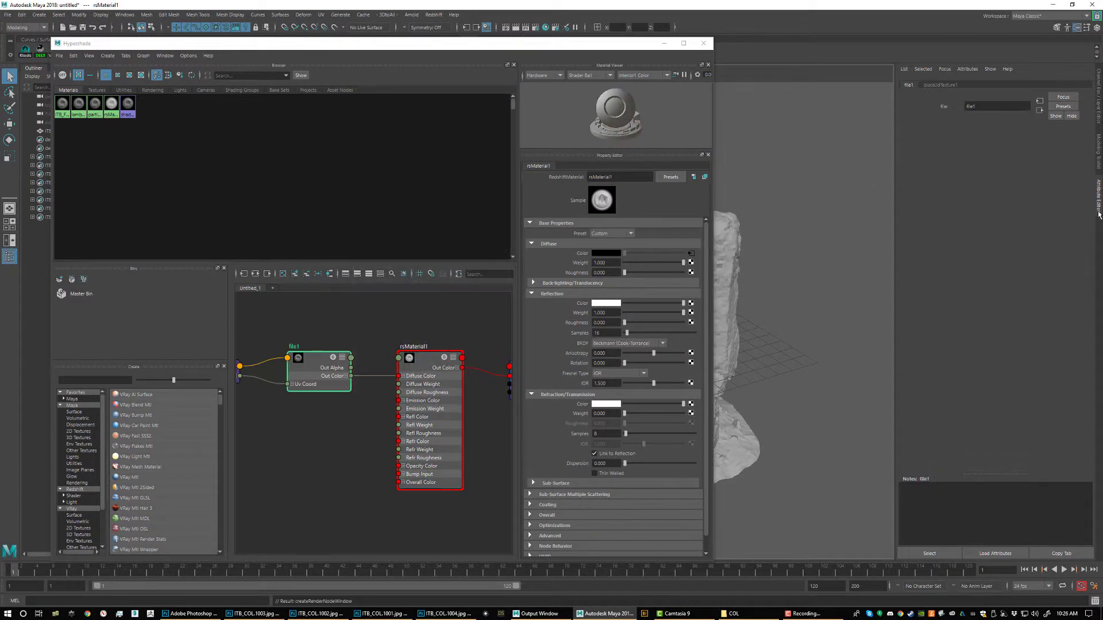
- Load ITB_COL.1001.jpg from IRON_TOWERS_B > _OUTPUT_ > _1k > COL into file1
click(1082, 205)
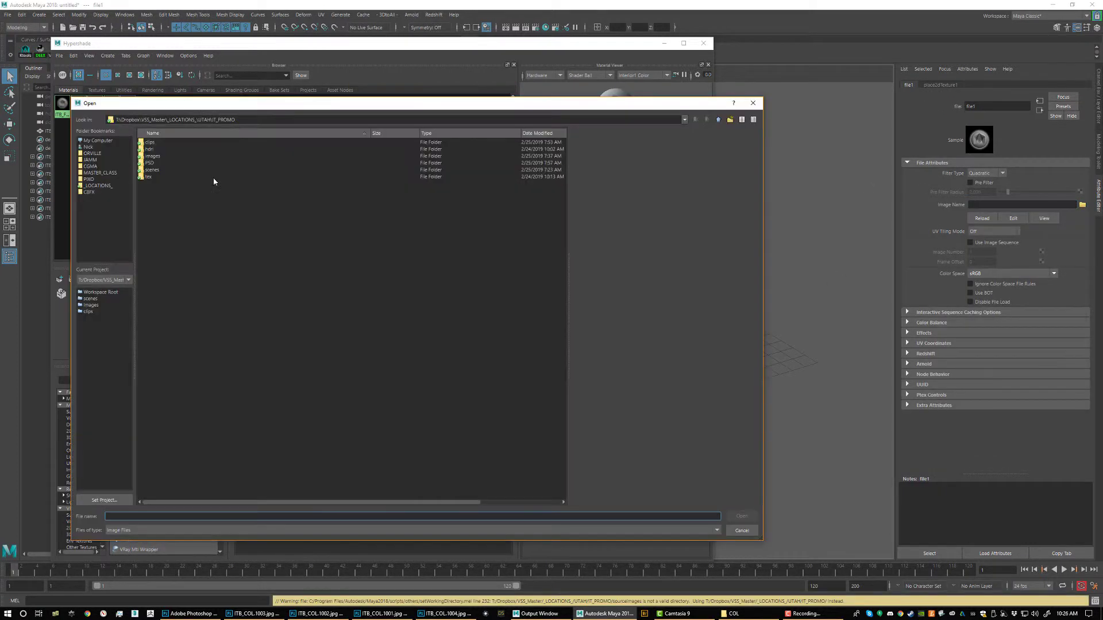
click(718, 120)
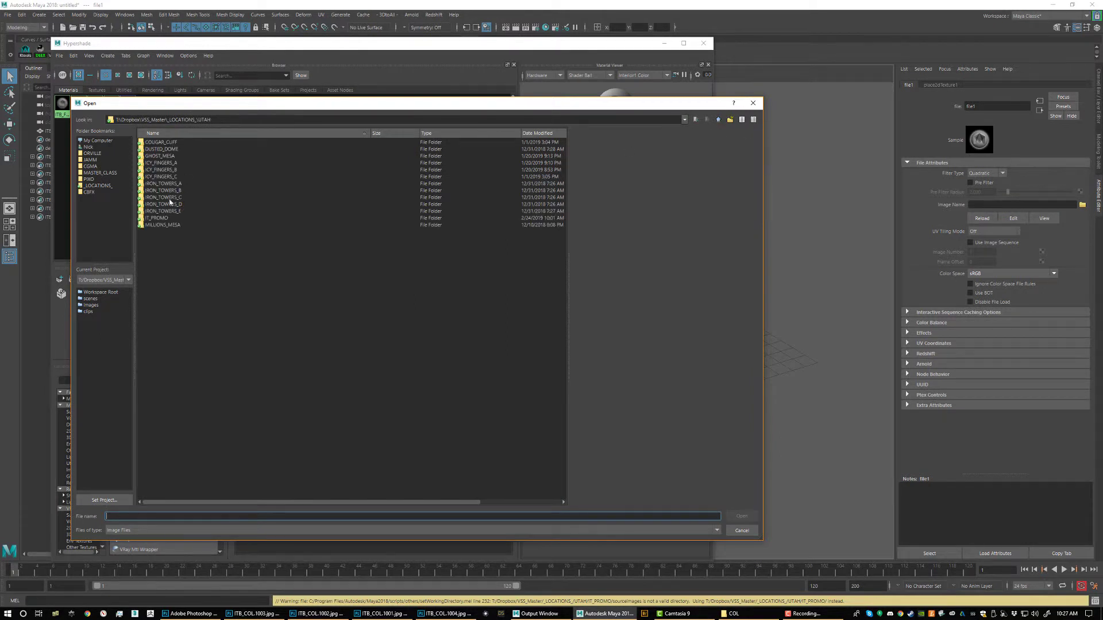
double_click(168, 190)
double_click(155, 143)
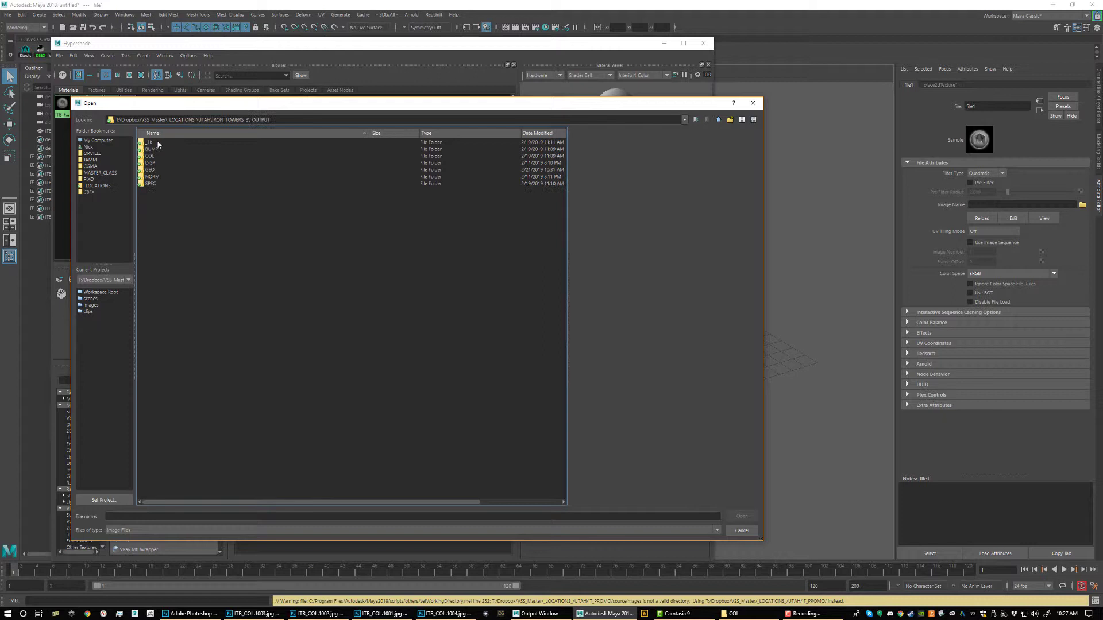
double_click(150, 143)
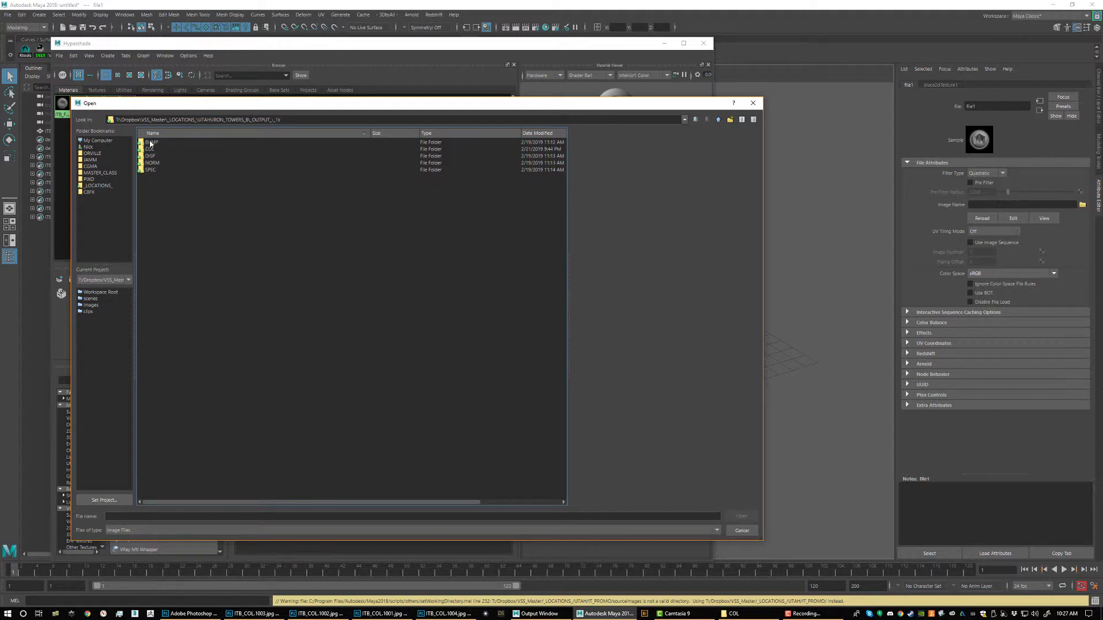
double_click(151, 150)
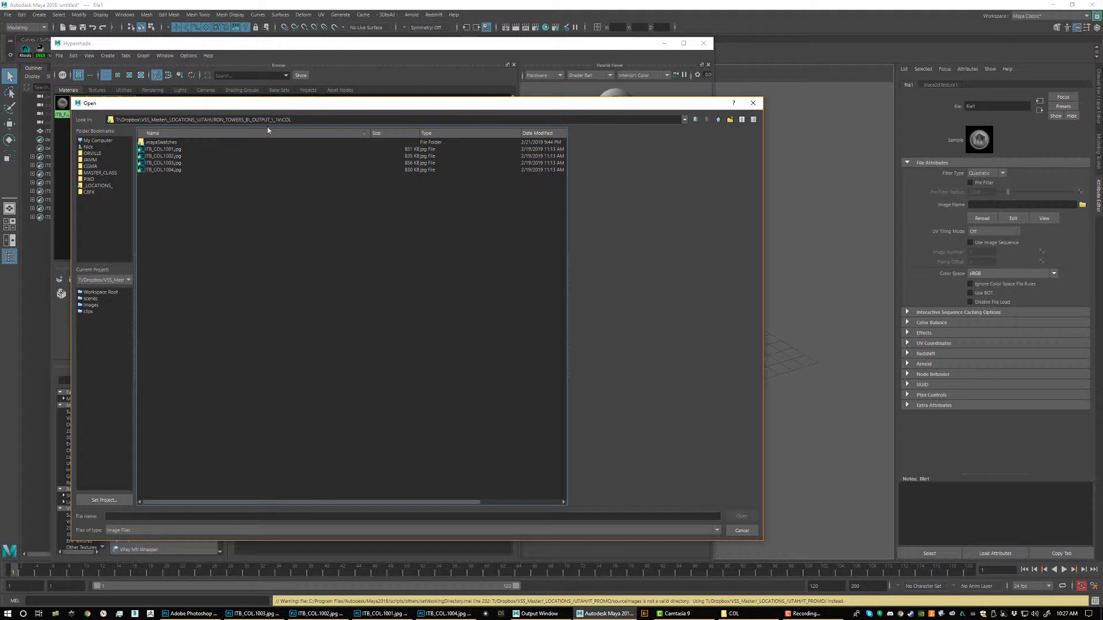
click(165, 150)
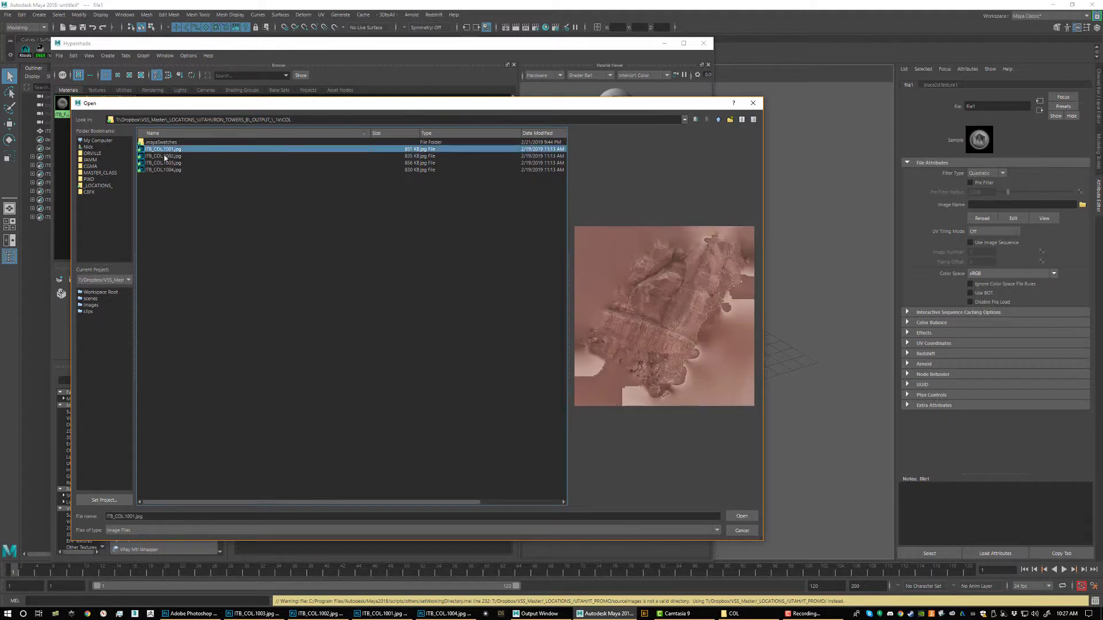
click(741, 516)
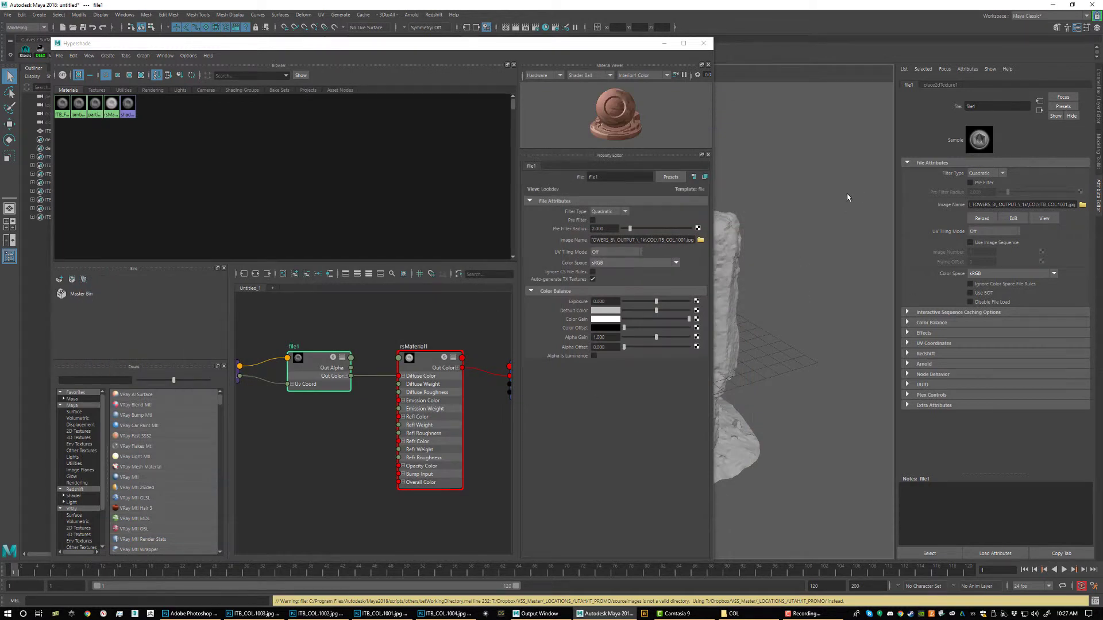
- Set file1's UV Tiling Mode to UDIM (Mari) and generate the tile preview
click(1006, 233)
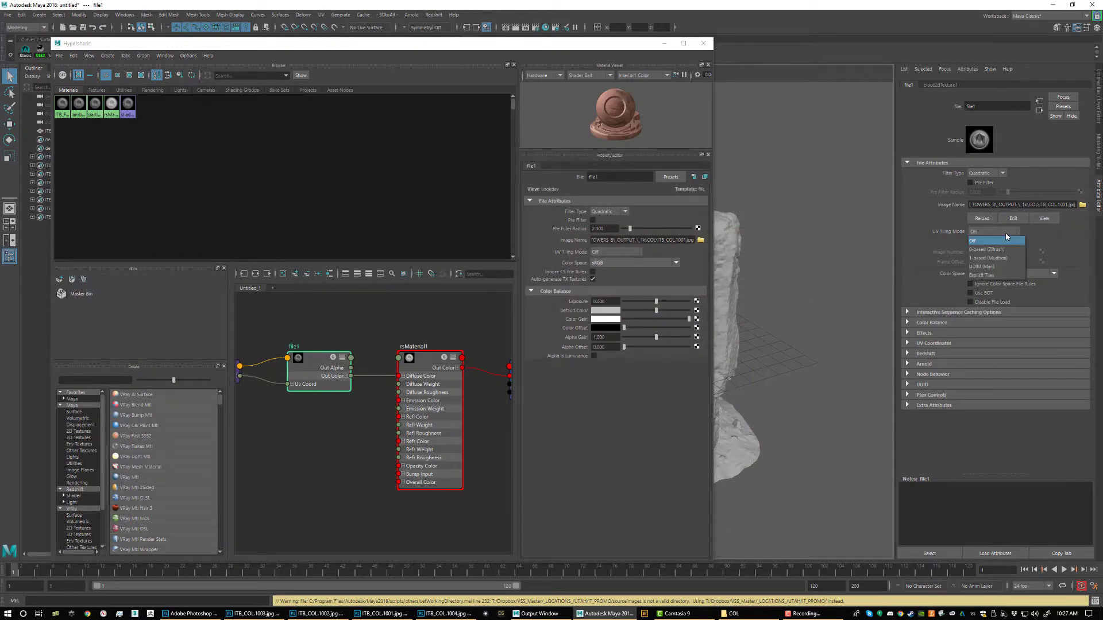
click(984, 266)
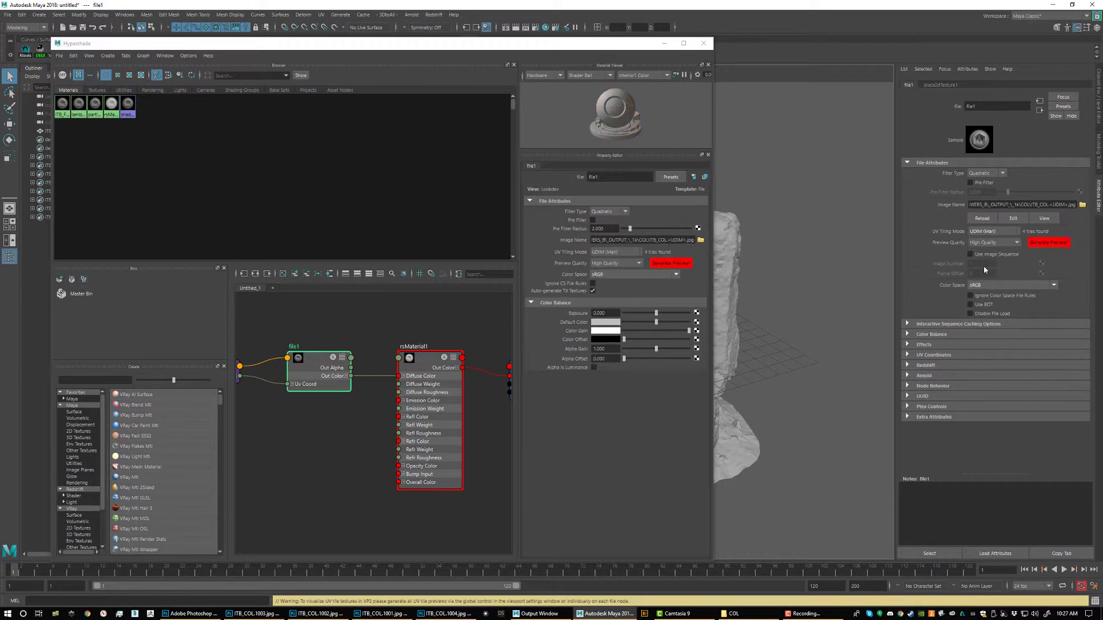
click(1043, 247)
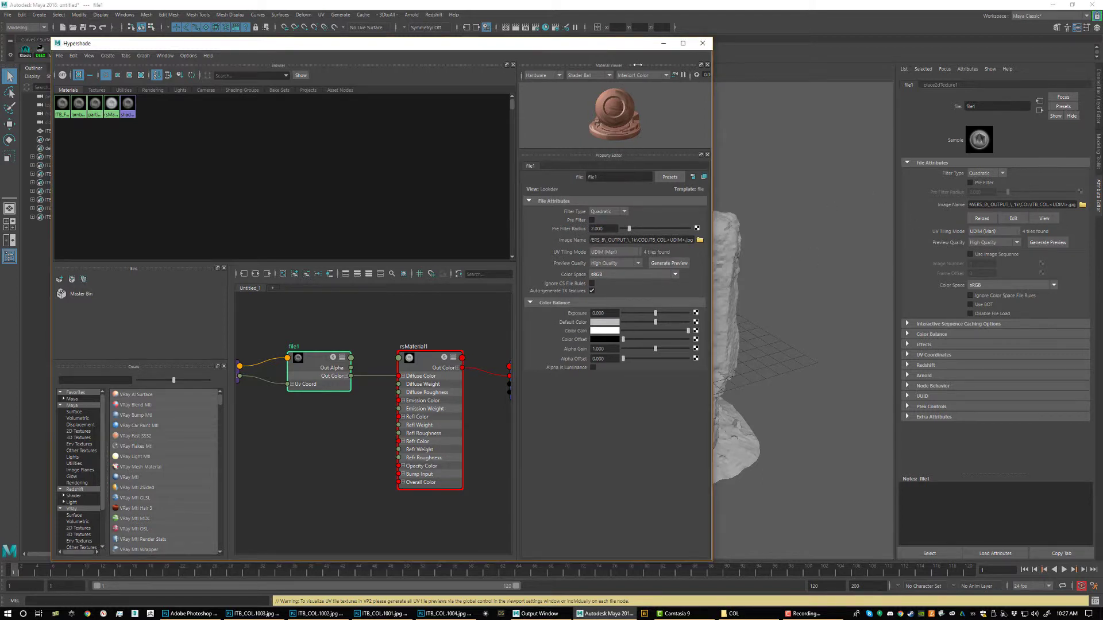
- Turn on textured display (6), minimize the Hypershade, and view the rock's colour texture from all sides
drag(714, 60, 591, 60)
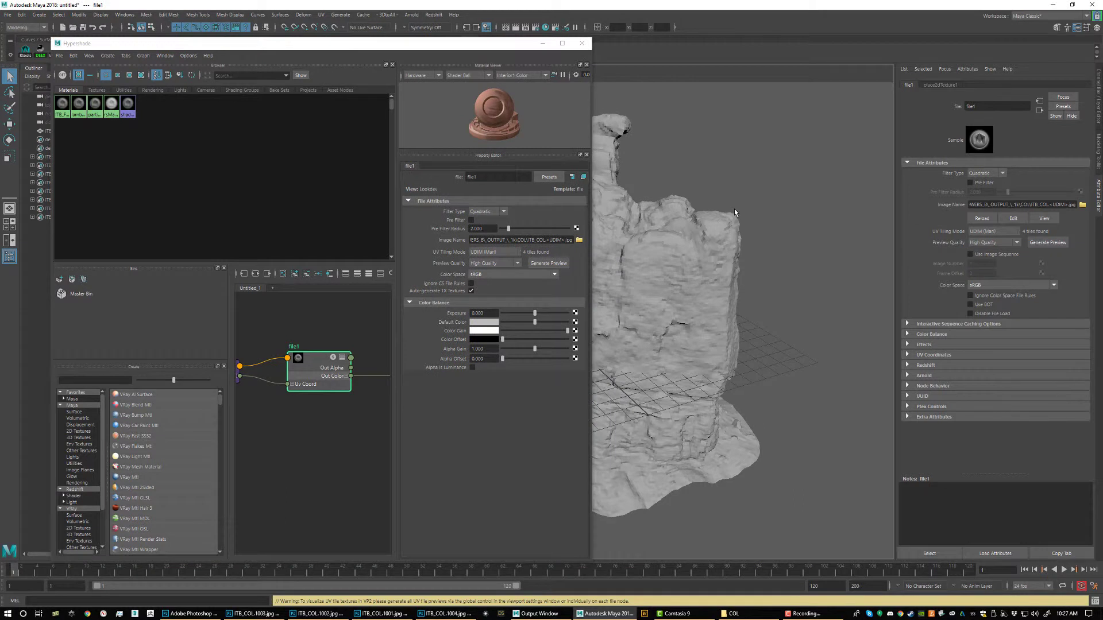
key(6)
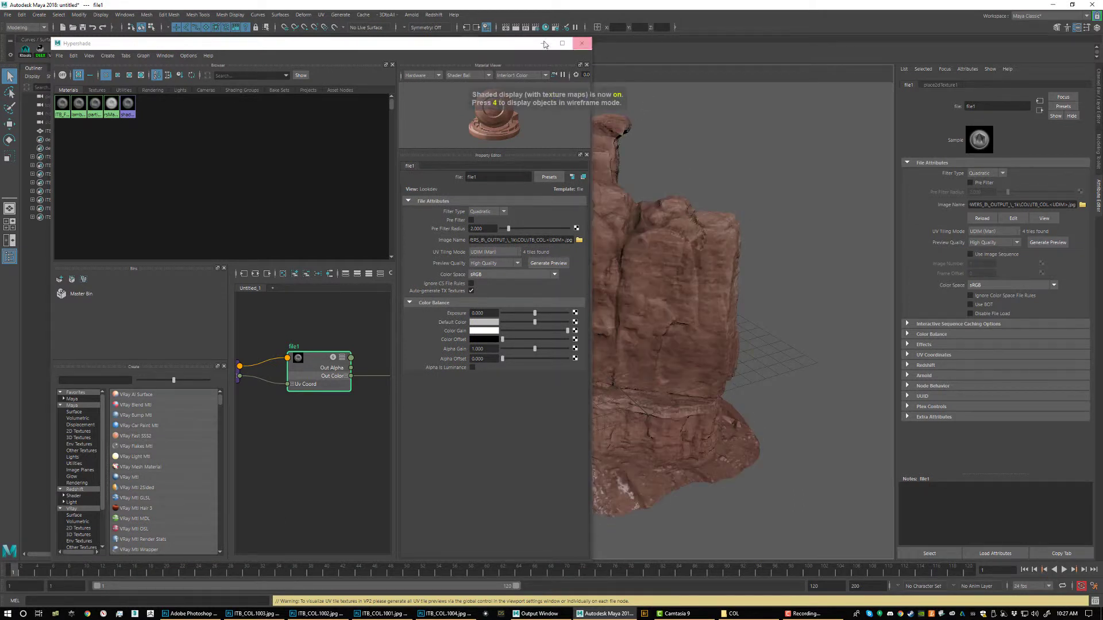
click(543, 43)
alt+drag(693, 298, 515, 306)
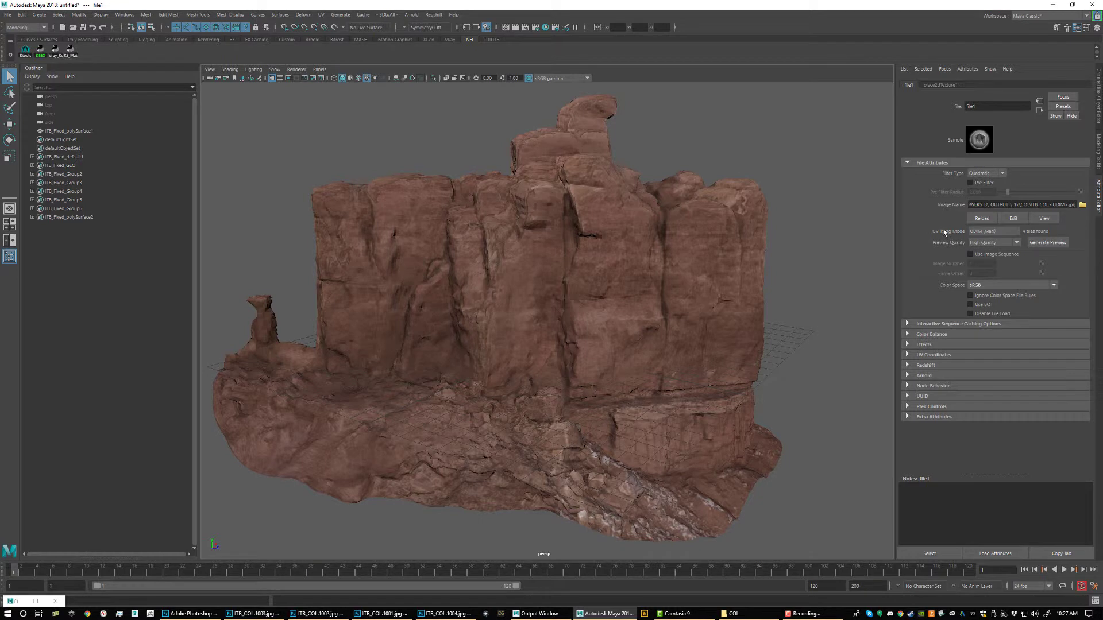
alt+drag(631, 247, 138, 268)
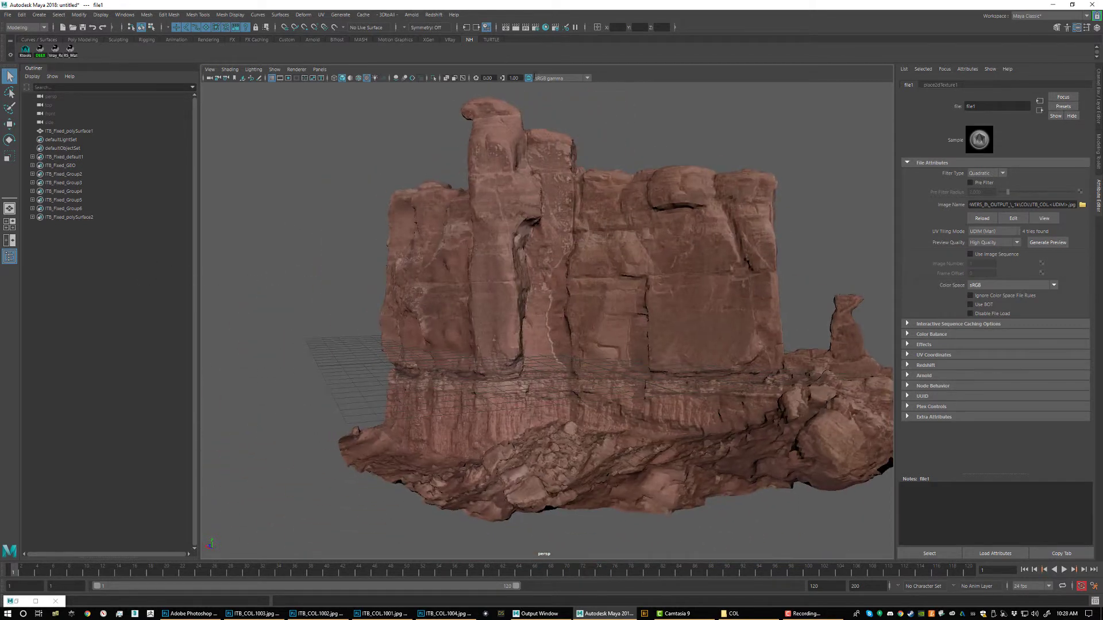
- Map a new File texture node to rsMaterial1's Reflection Color
click(545, 27)
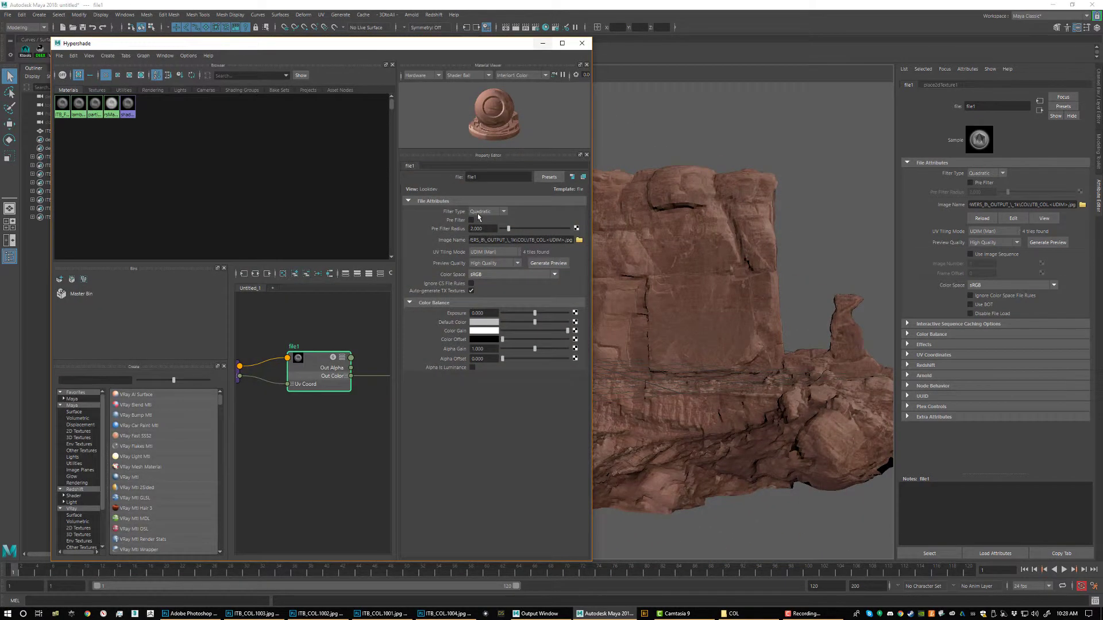
click(111, 103)
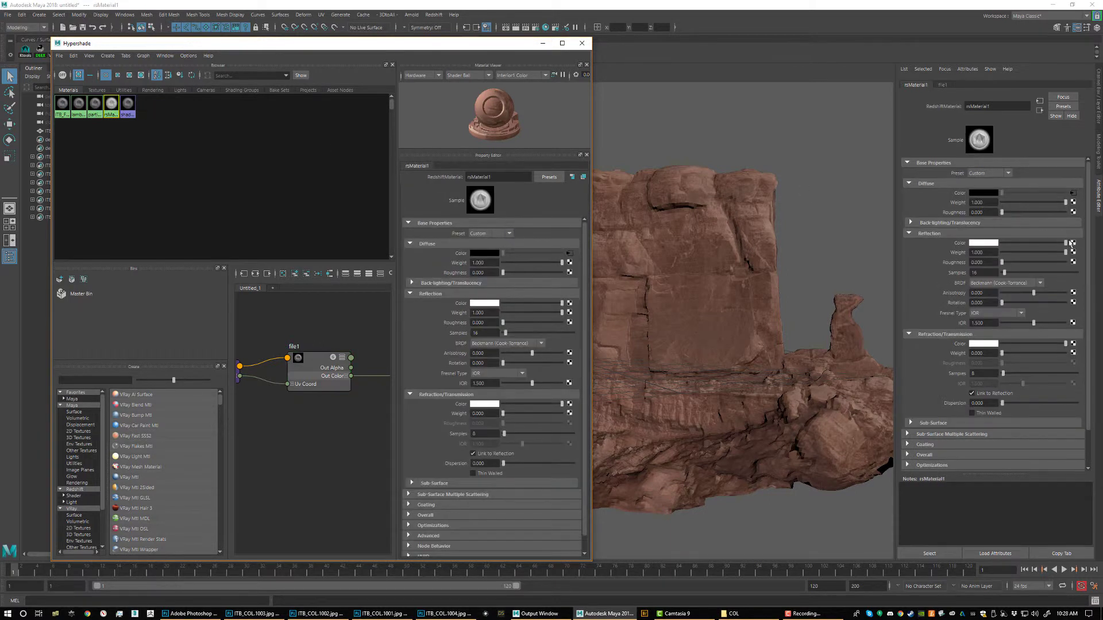
click(1073, 243)
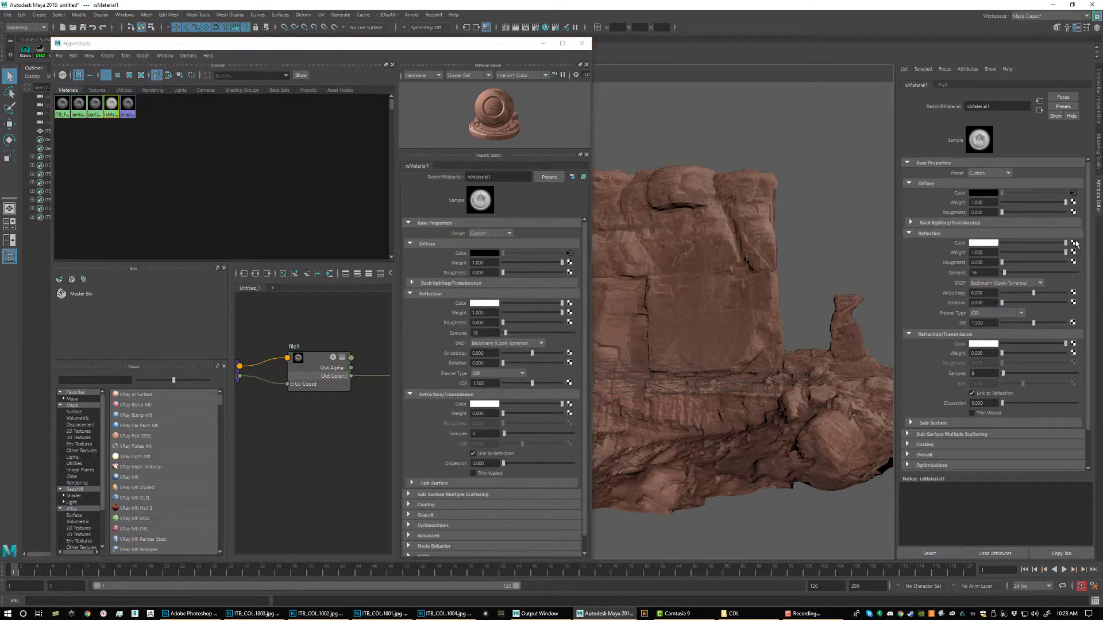
click(426, 293)
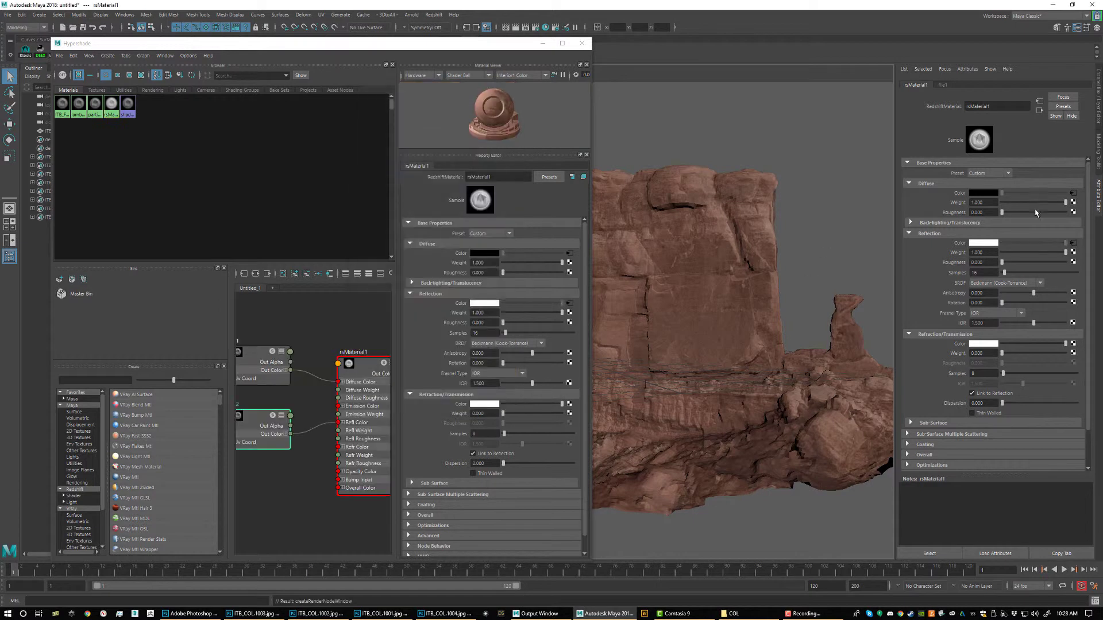
- Load ITB_SPEC.1001.jpg from the SPEC folder into file2
click(1082, 205)
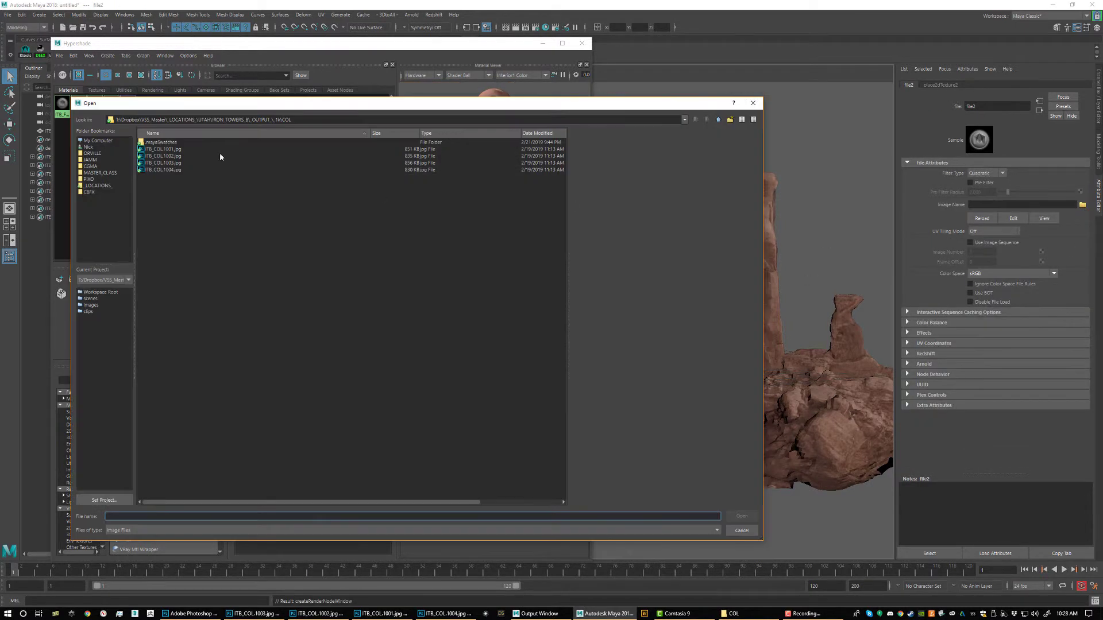
click(718, 120)
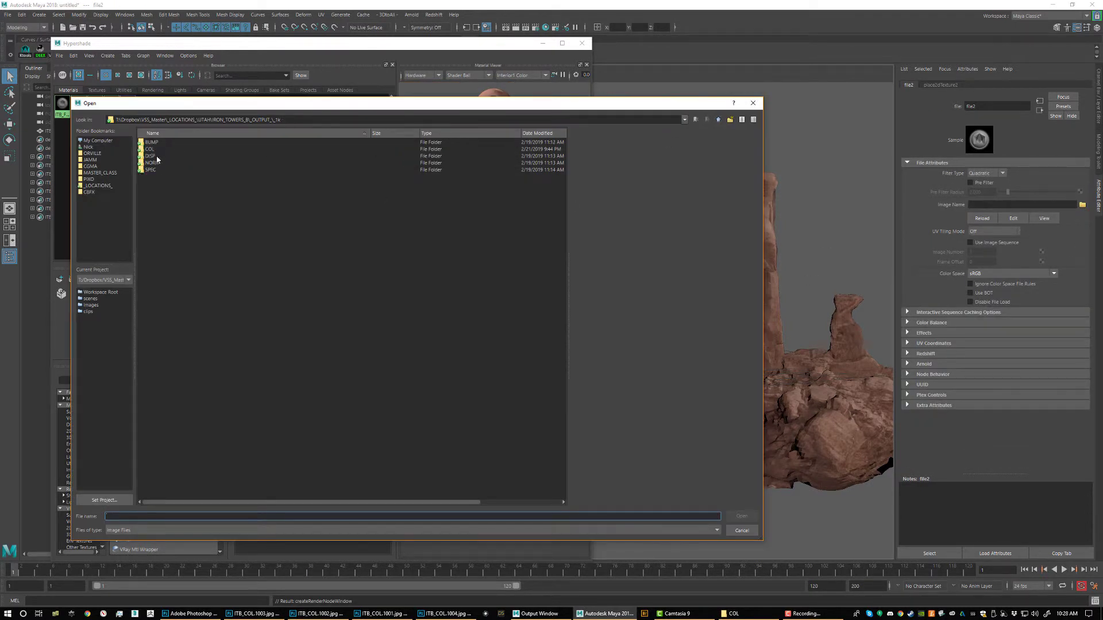
double_click(151, 169)
click(163, 143)
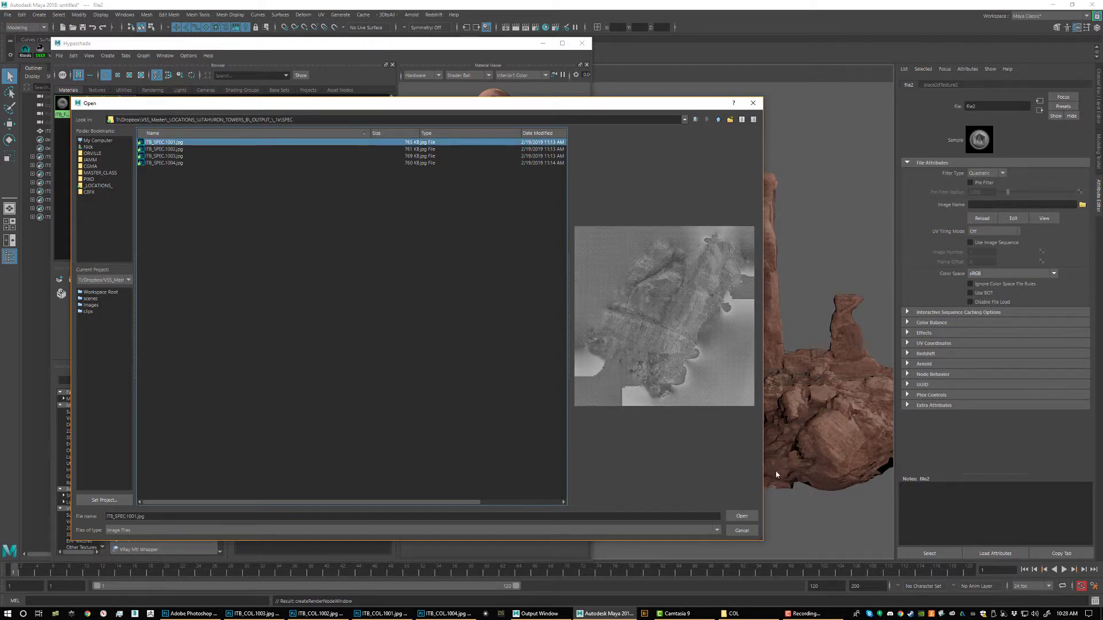
click(742, 516)
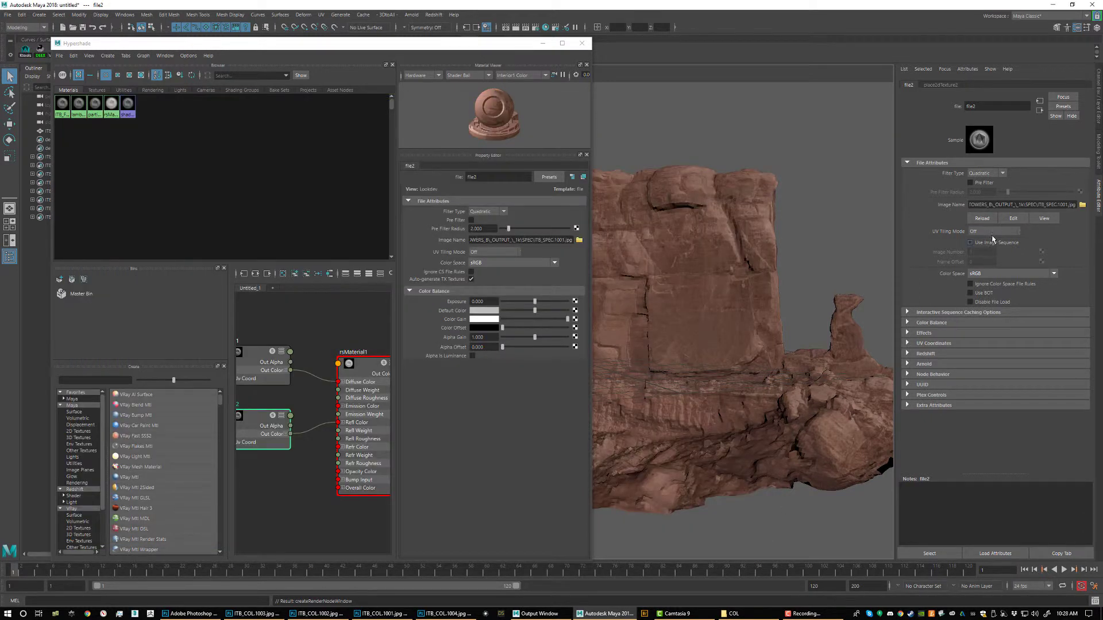
- Set file2's UV Tiling Mode to UDIM (Mari) and frame all nodes in the graph
click(993, 232)
click(985, 269)
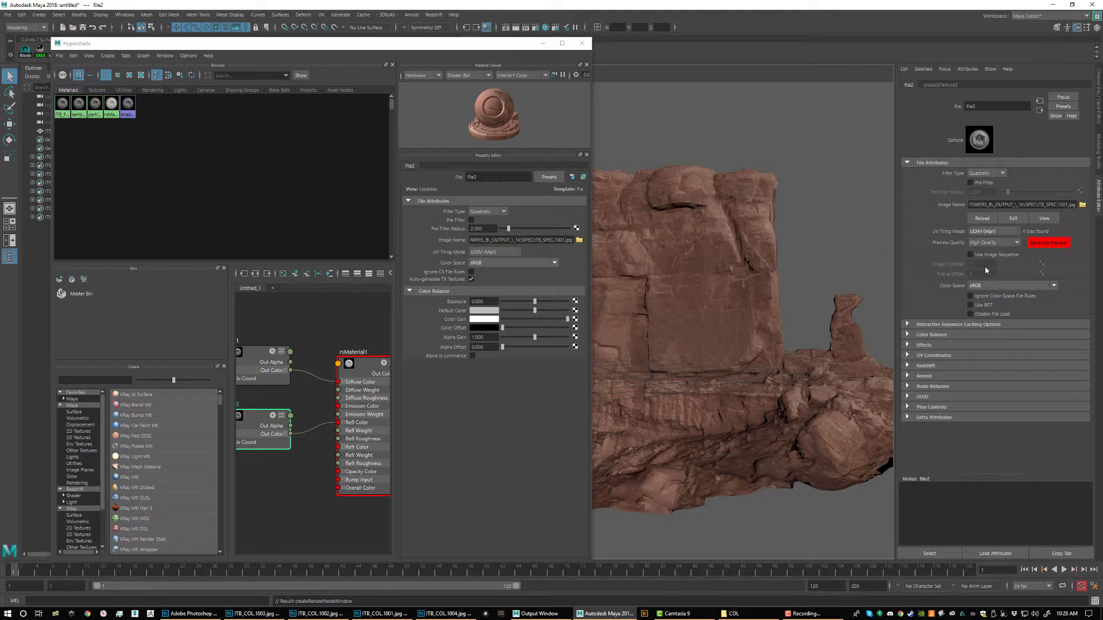
click(780, 147)
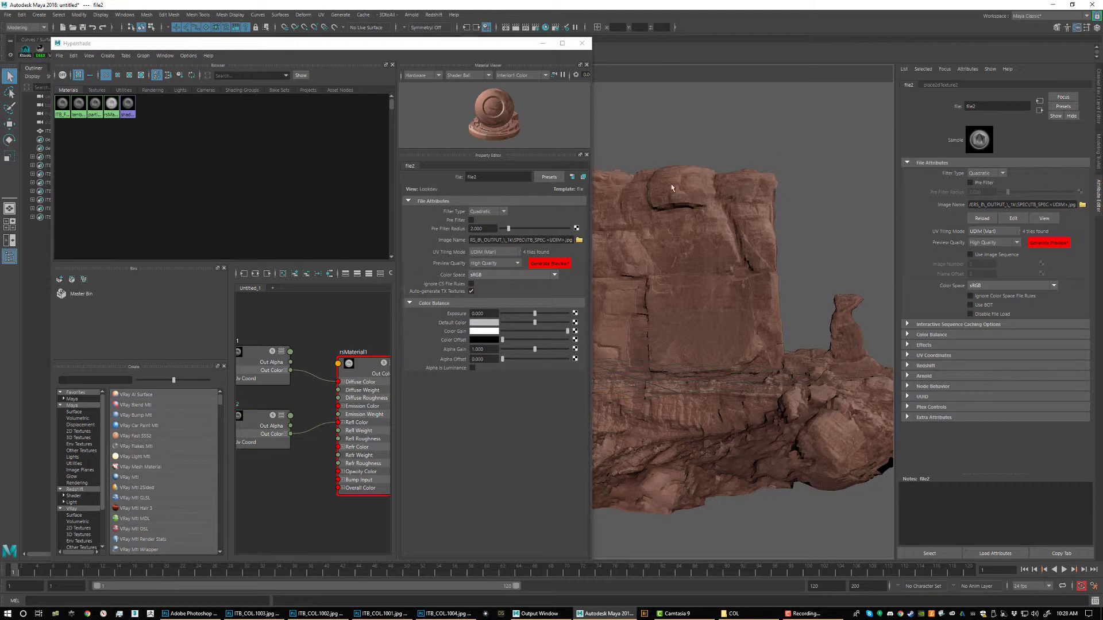
click(109, 106)
key(a)
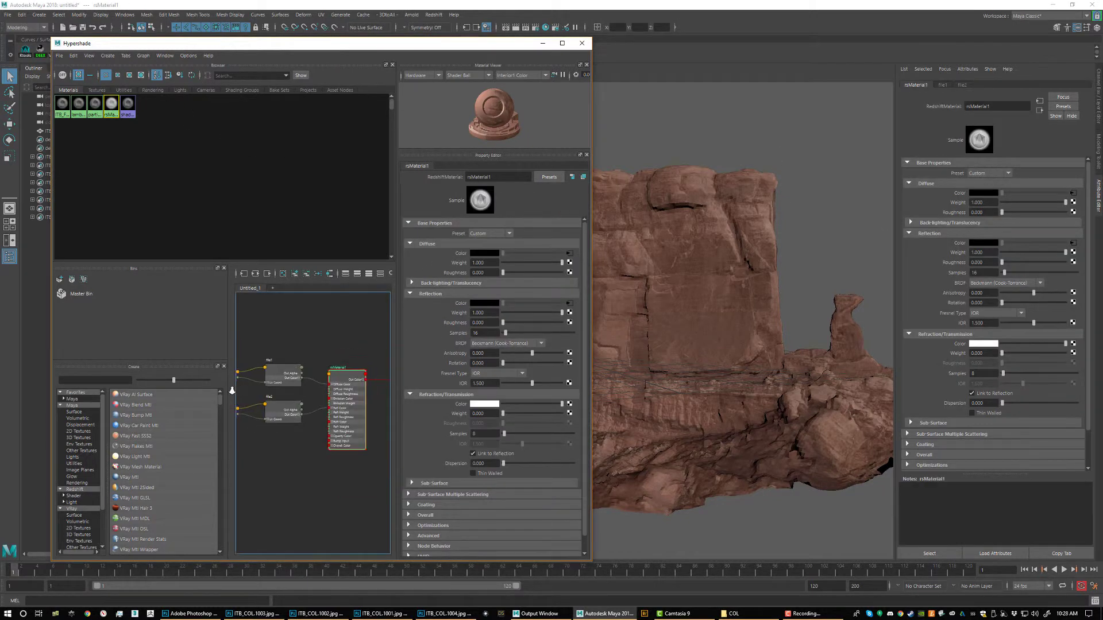
- Create a RedshiftBumpMap wired into rsMaterial1's Bump Input, with a new File texture as its Input
click(73, 495)
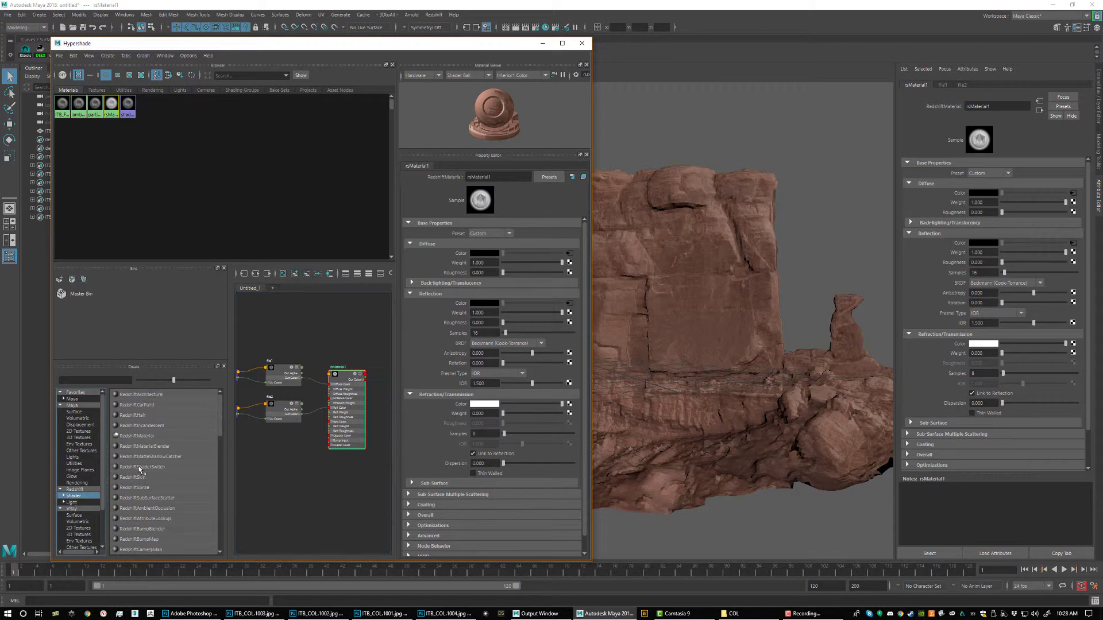
drag(224, 416, 221, 427)
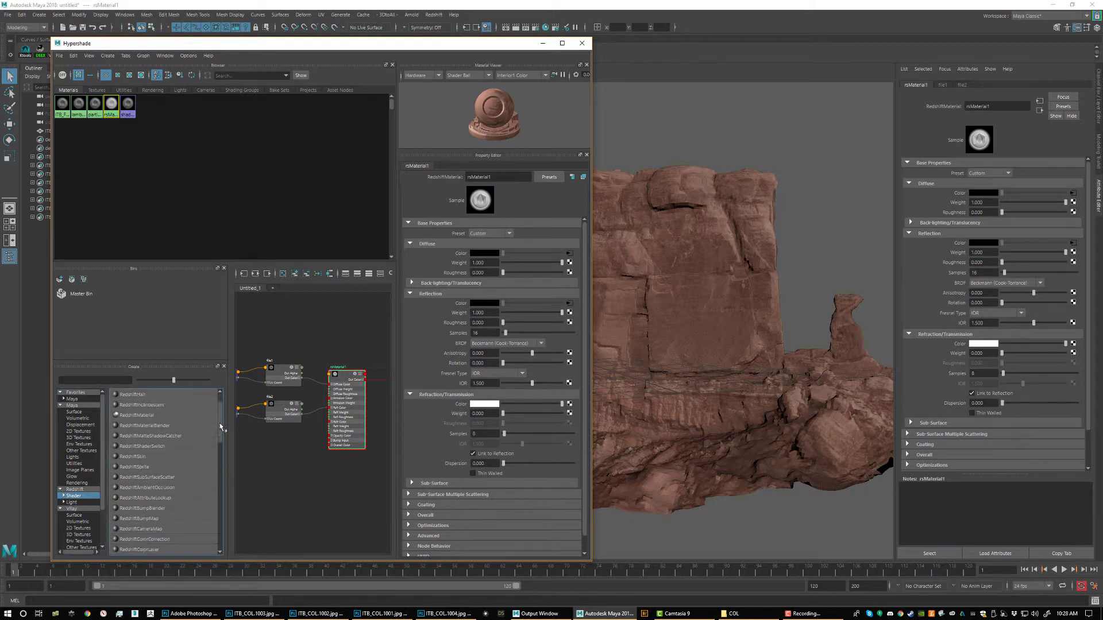
scroll(221, 428, down, 1)
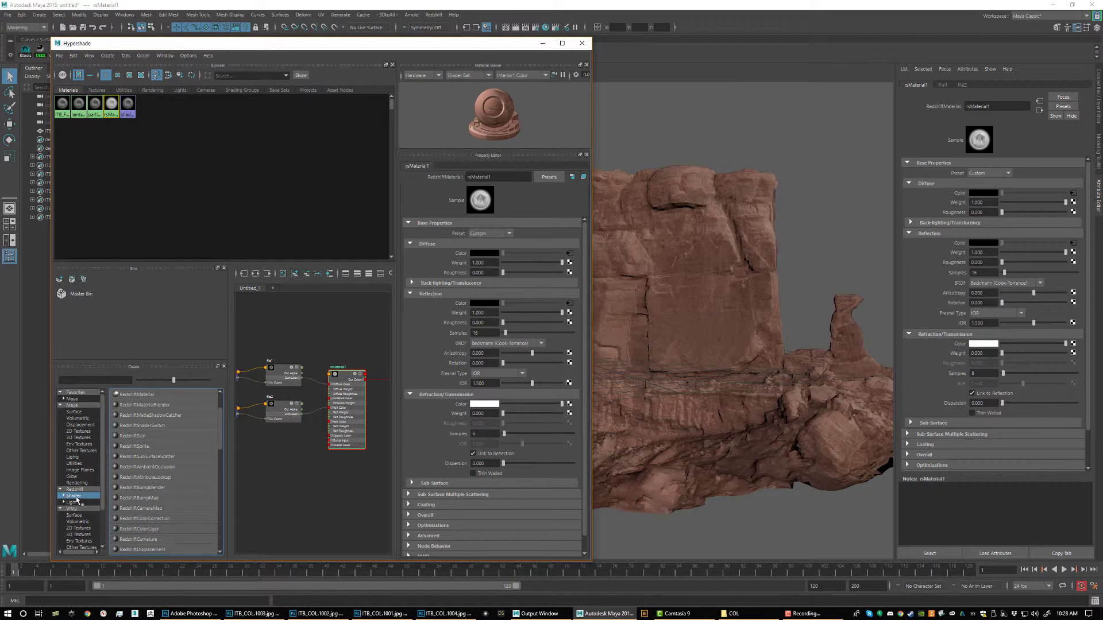
click(143, 498)
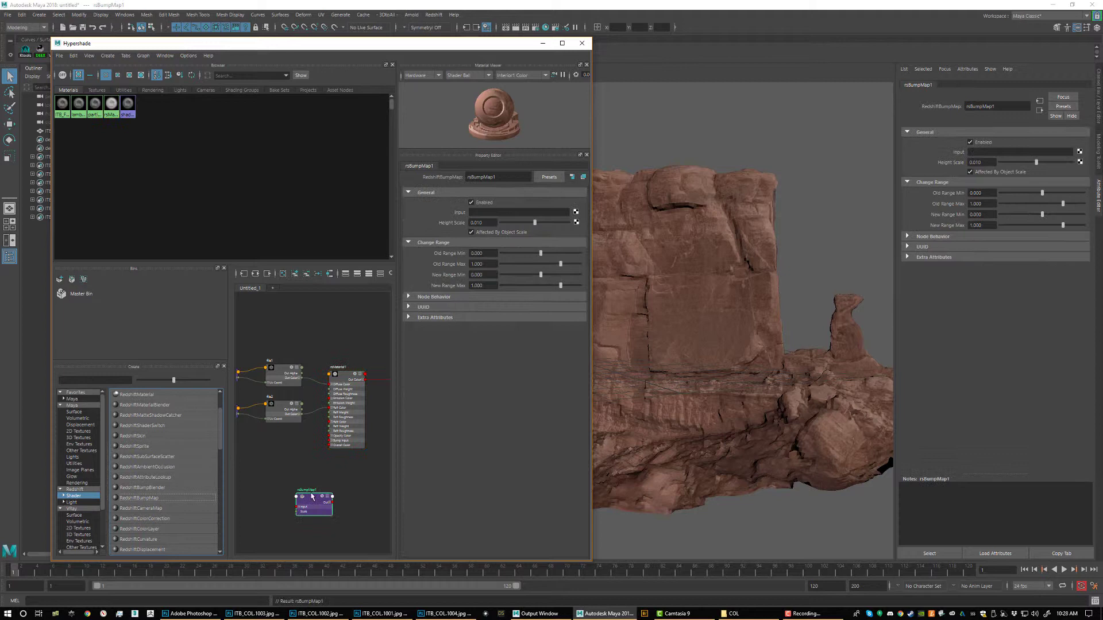
drag(308, 508, 278, 464)
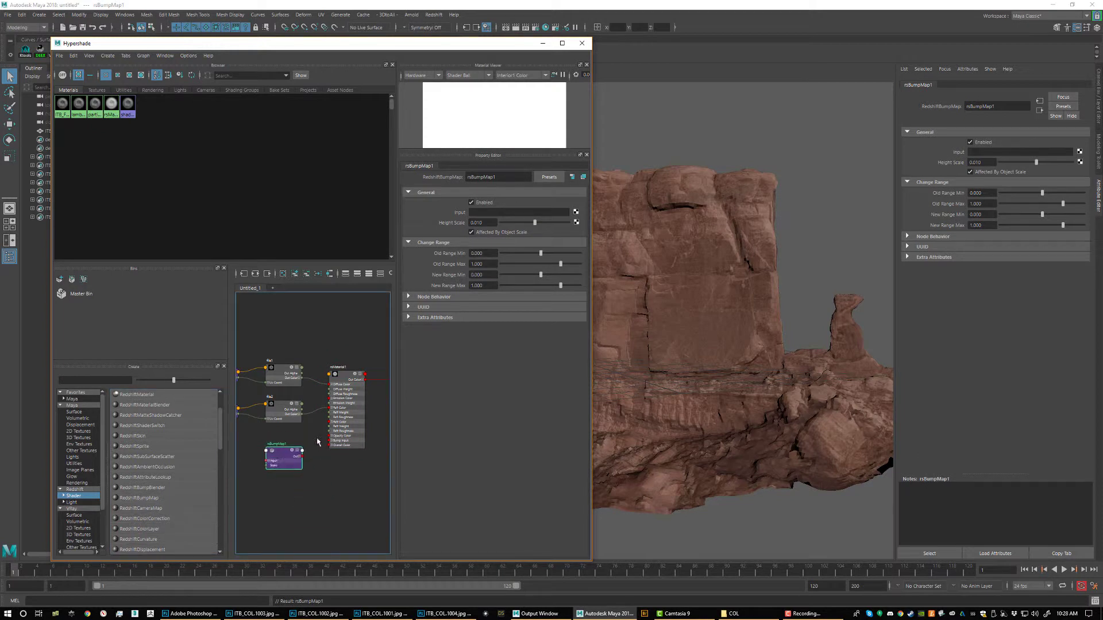
scroll(287, 474, up, 4)
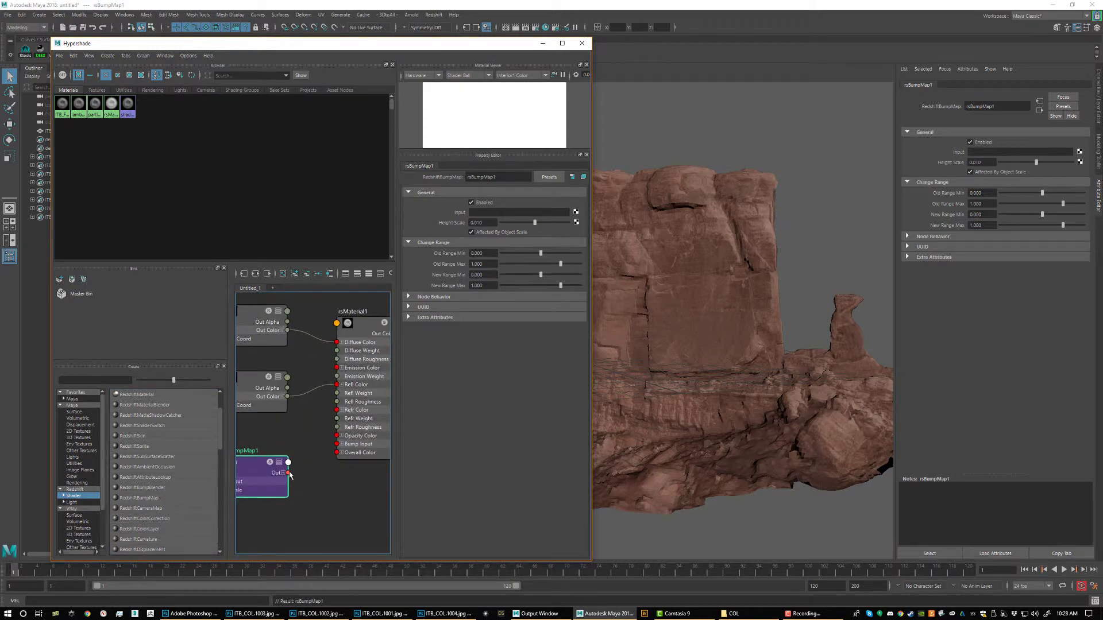
drag(290, 474, 337, 444)
drag(260, 465, 280, 452)
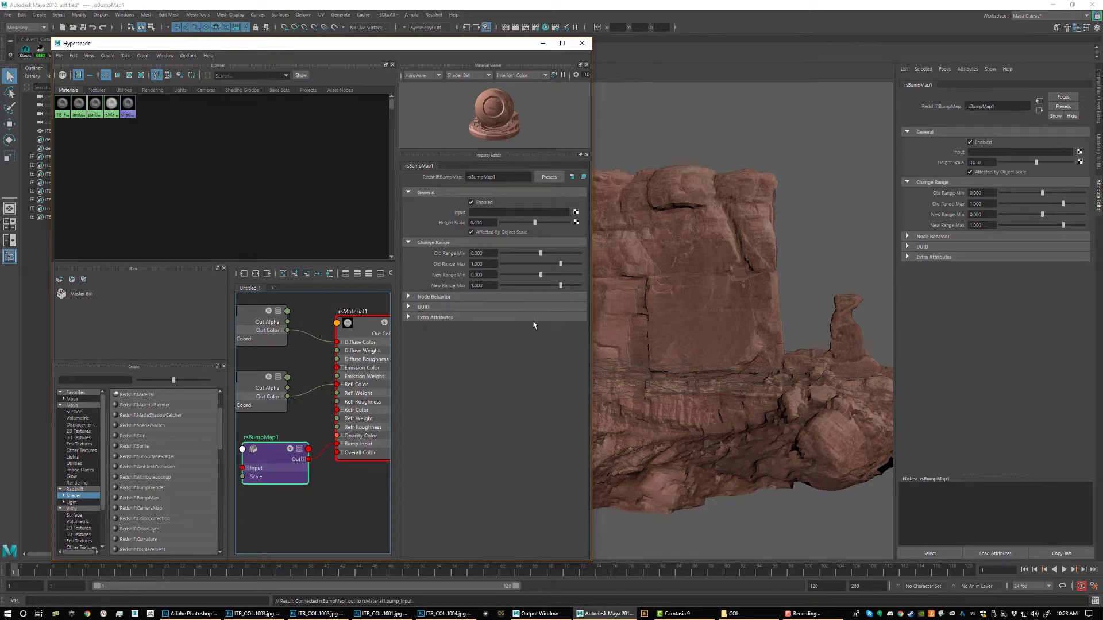
click(575, 213)
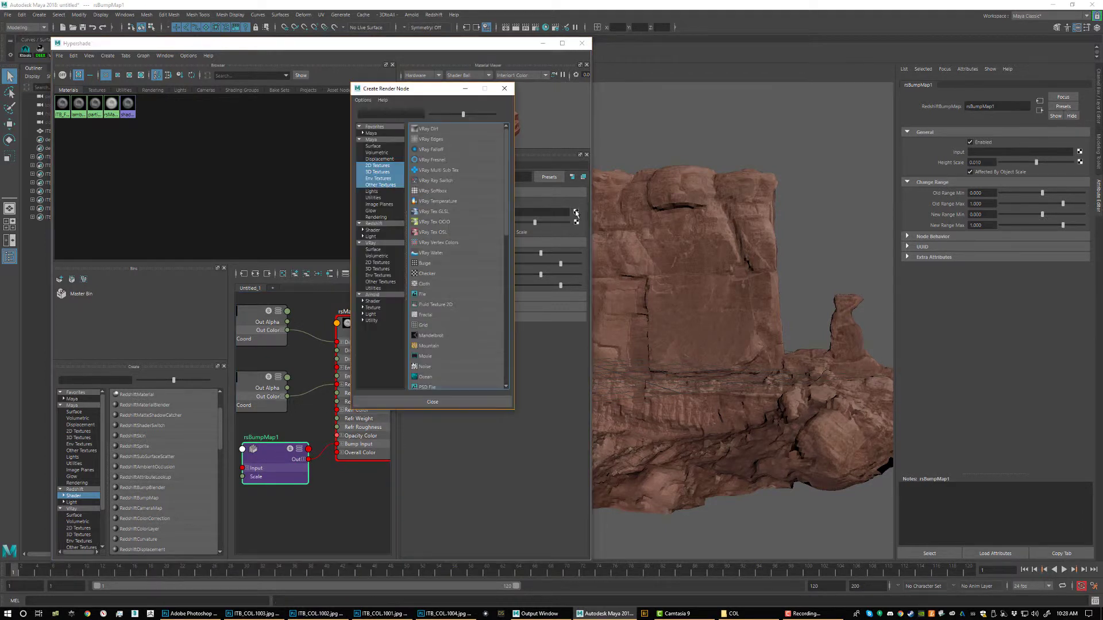
click(425, 294)
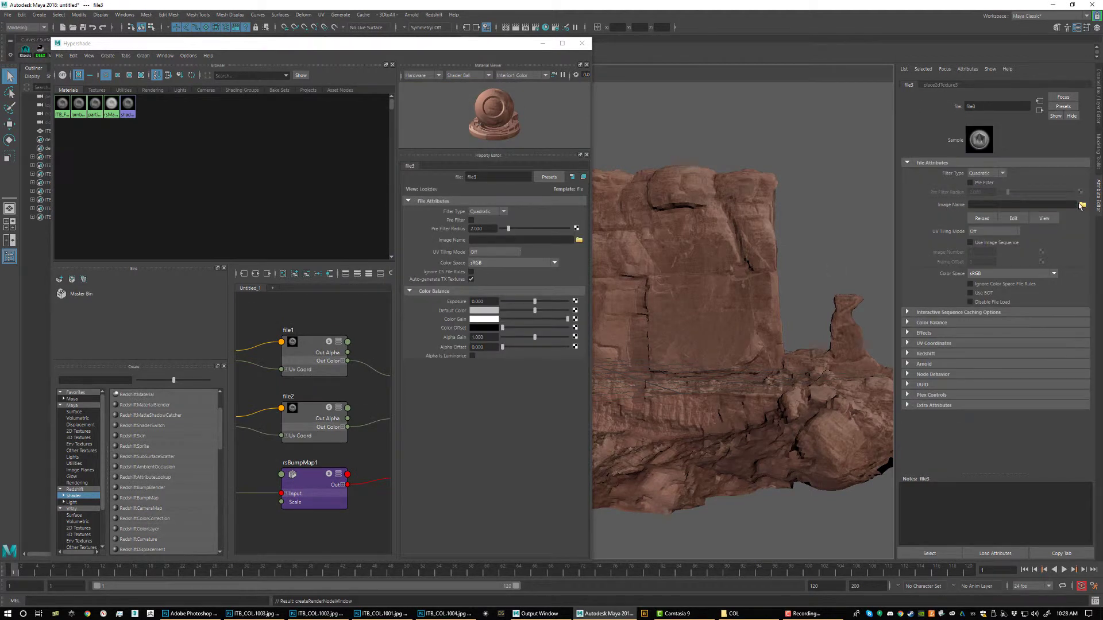
- Load ITB_BUMP.1001.jpg from 1k\BUMP into the bump file texture with UDIM (Mari) tiling
click(1081, 205)
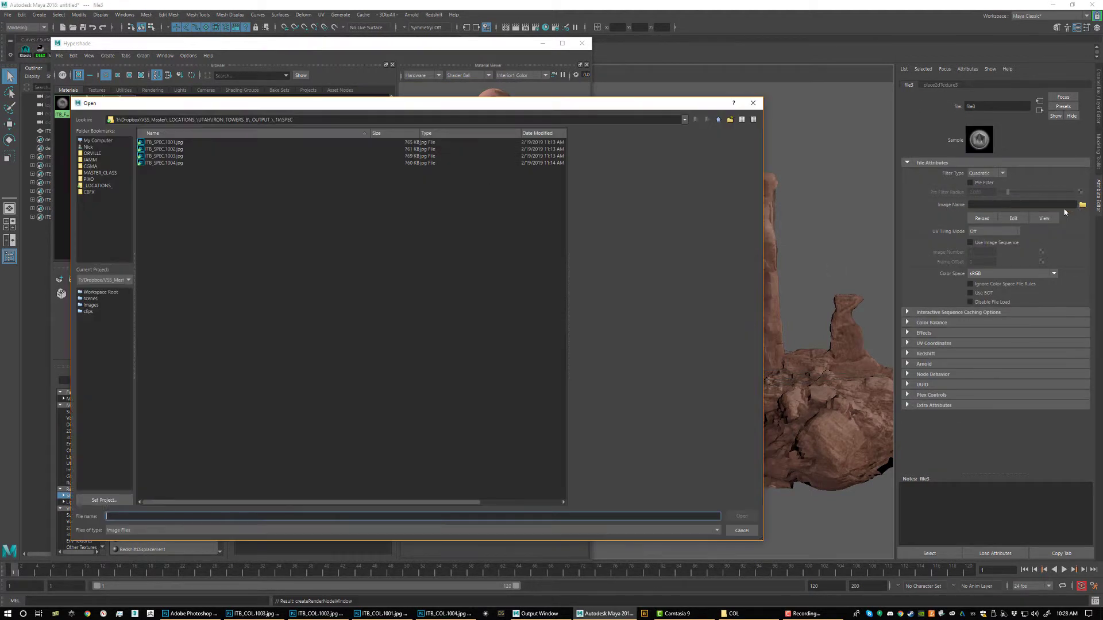
click(718, 120)
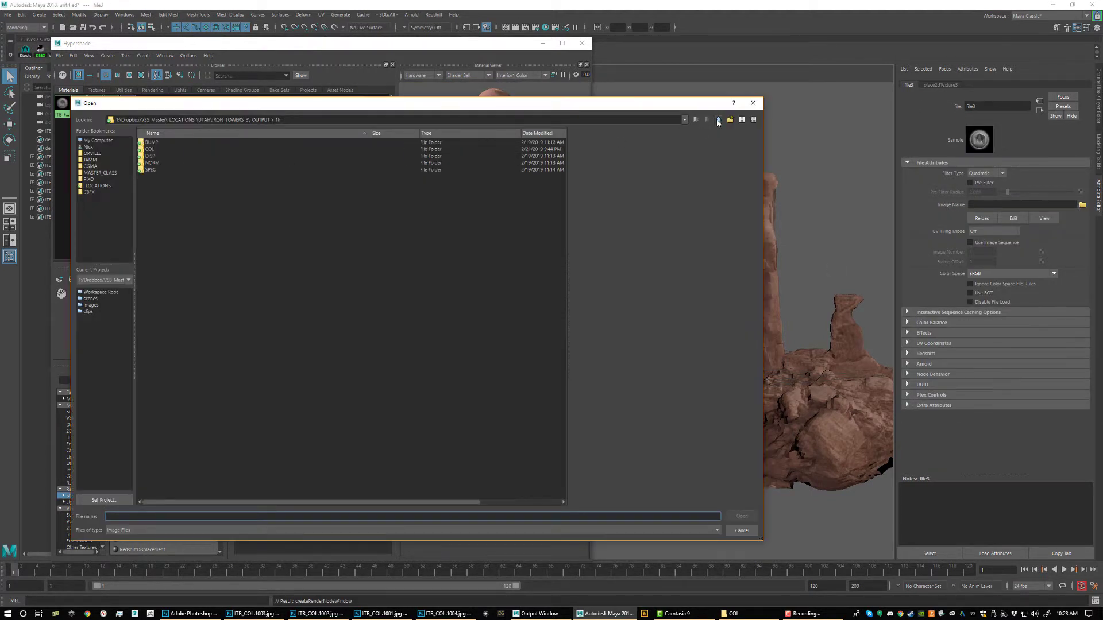
double_click(154, 143)
click(157, 142)
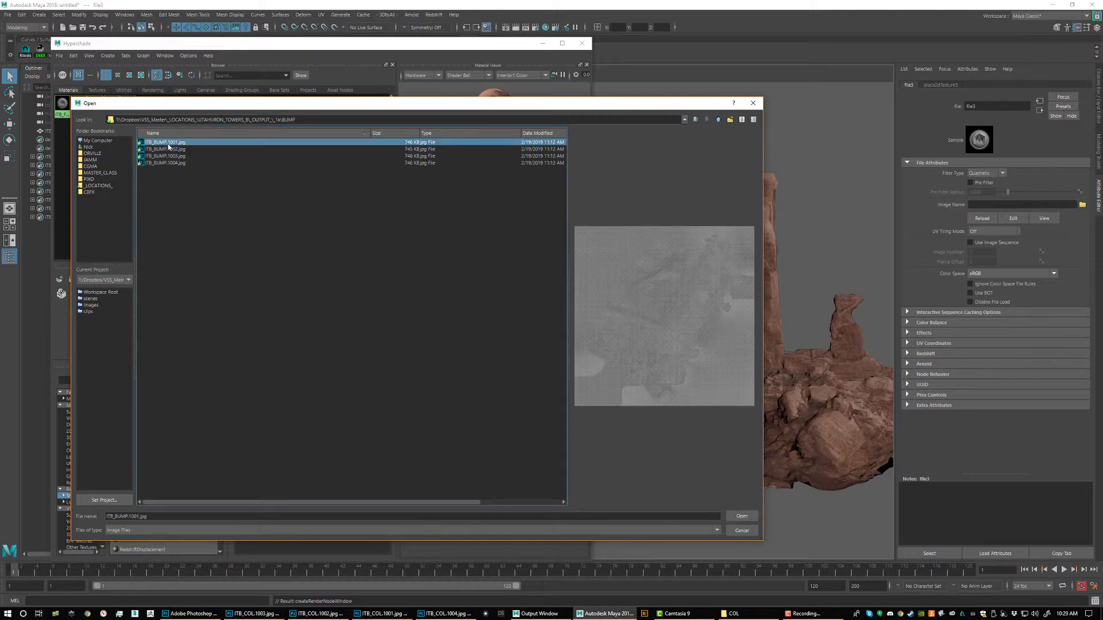
drag(574, 108, 656, 112)
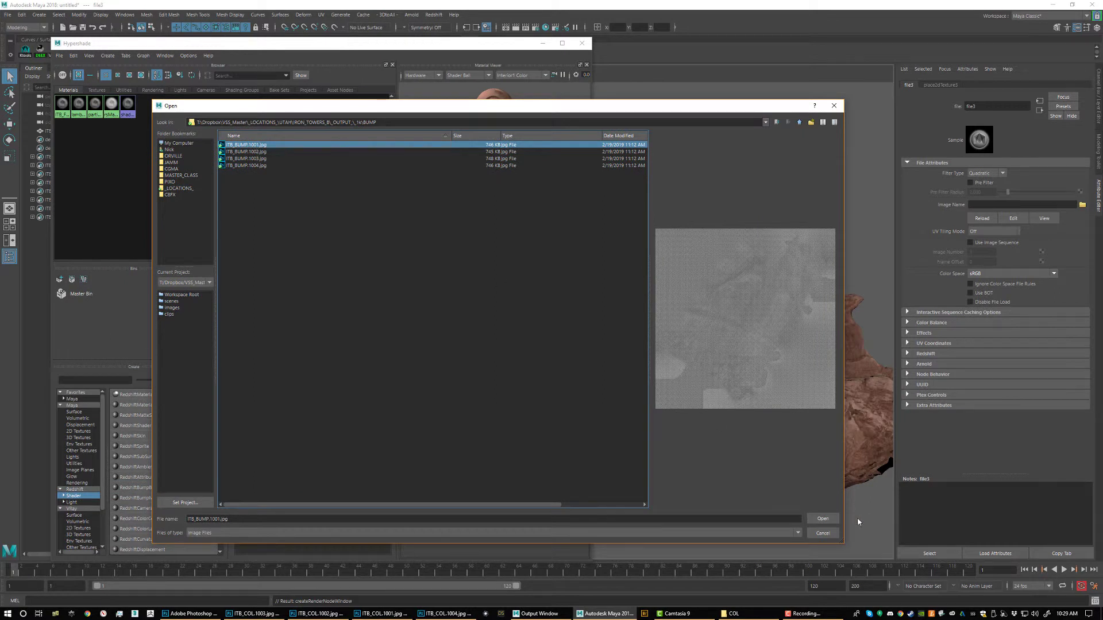
click(822, 518)
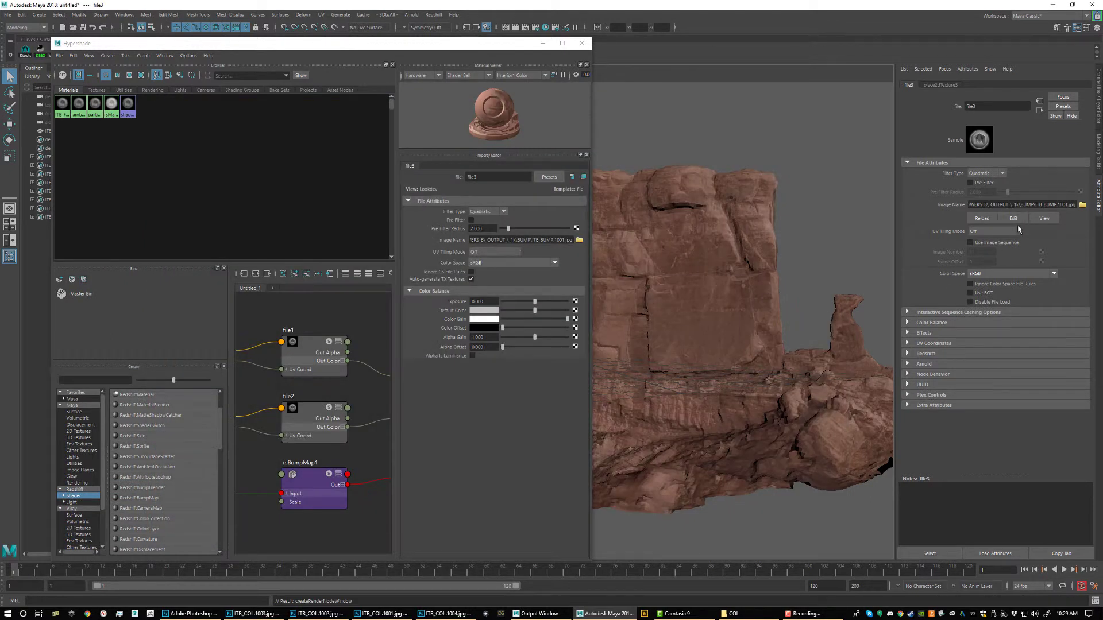
click(988, 232)
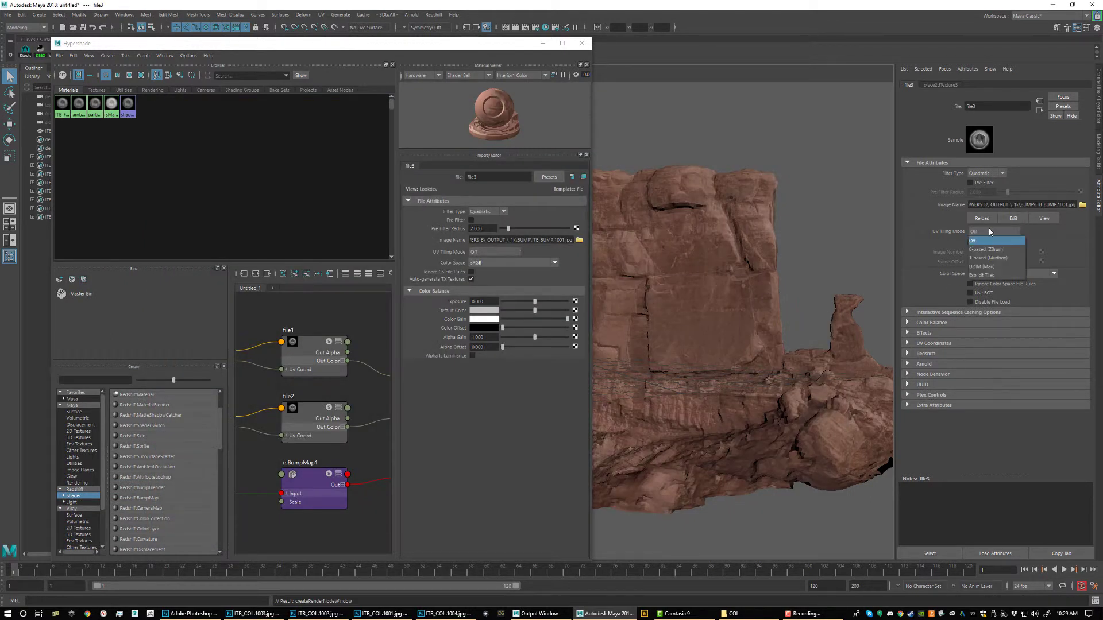
click(986, 267)
click(319, 382)
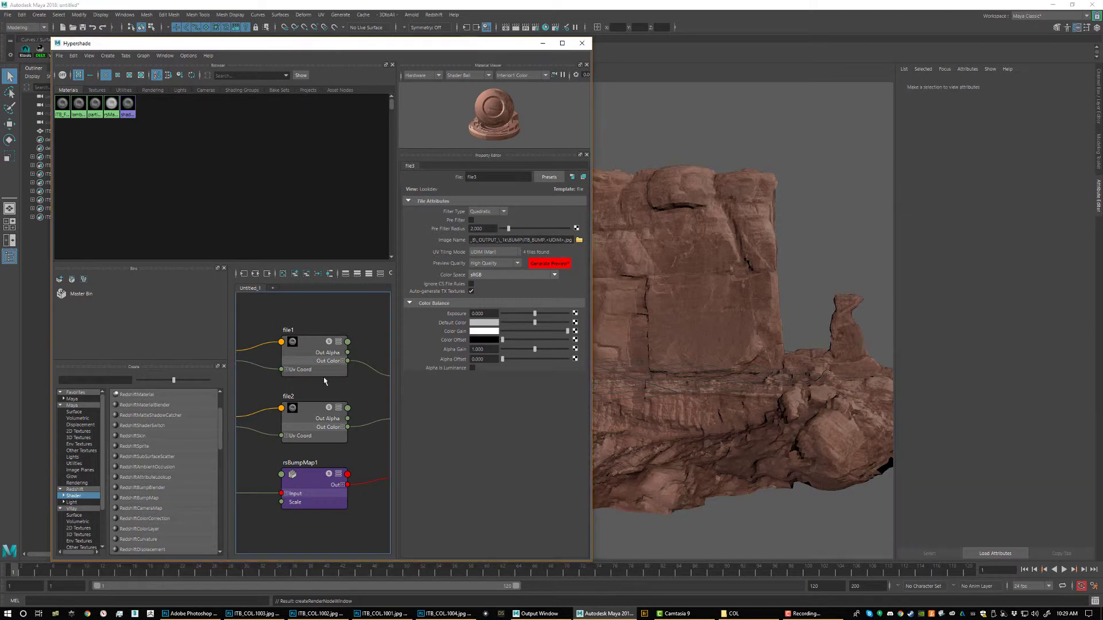
- Select the rsMaterial1SG shading group and expand its Redshift settings to show Displacement Shader
scroll(317, 382, down, 3)
alt+middle_drag(334, 369, 314, 353)
click(341, 353)
scroll(314, 353, up, 2)
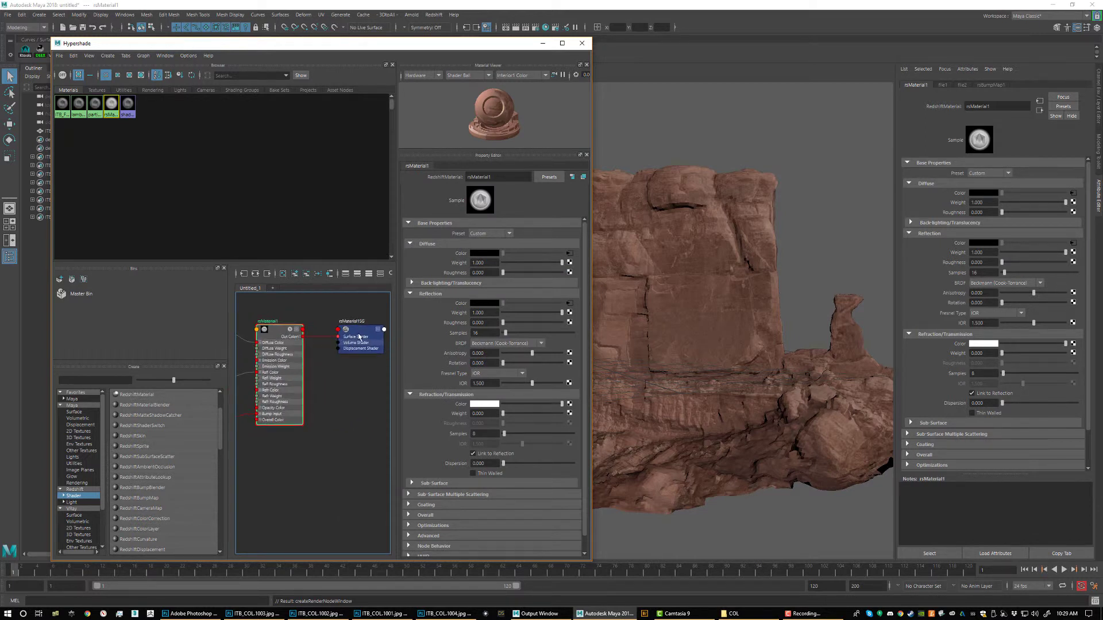
drag(360, 337, 346, 334)
click(432, 265)
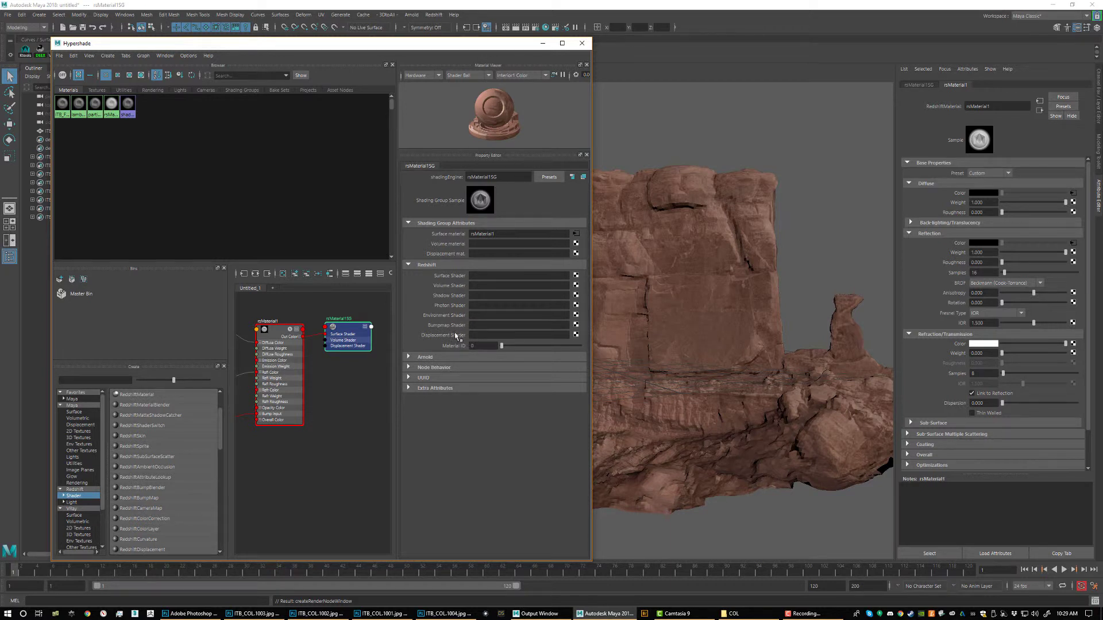
- Create a file texture node feeding the shading group's displacement shader
click(575, 335)
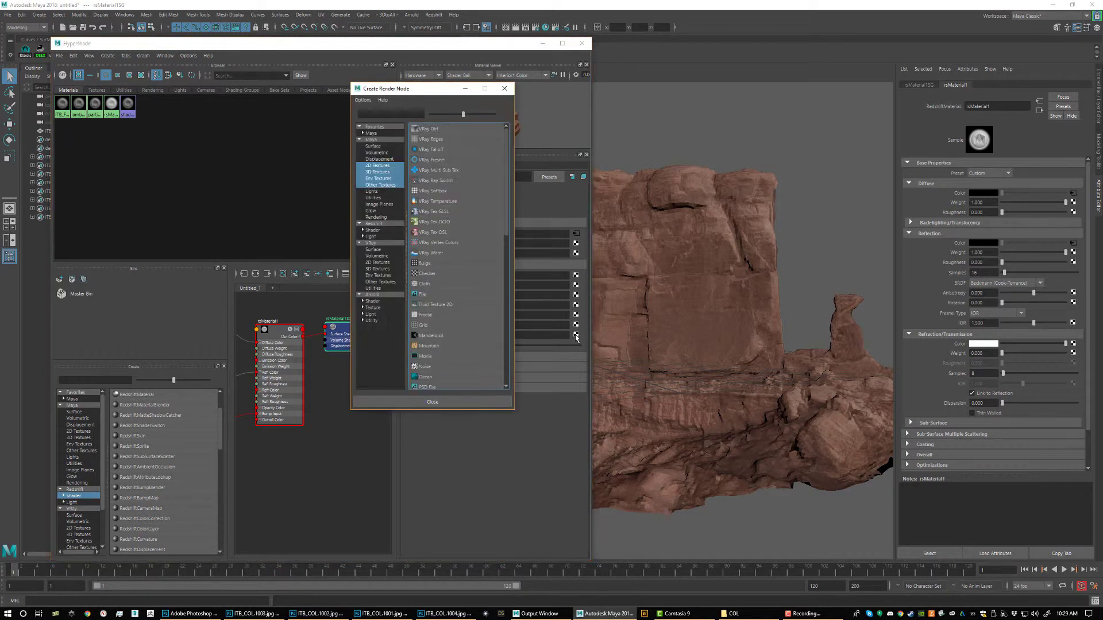
click(424, 294)
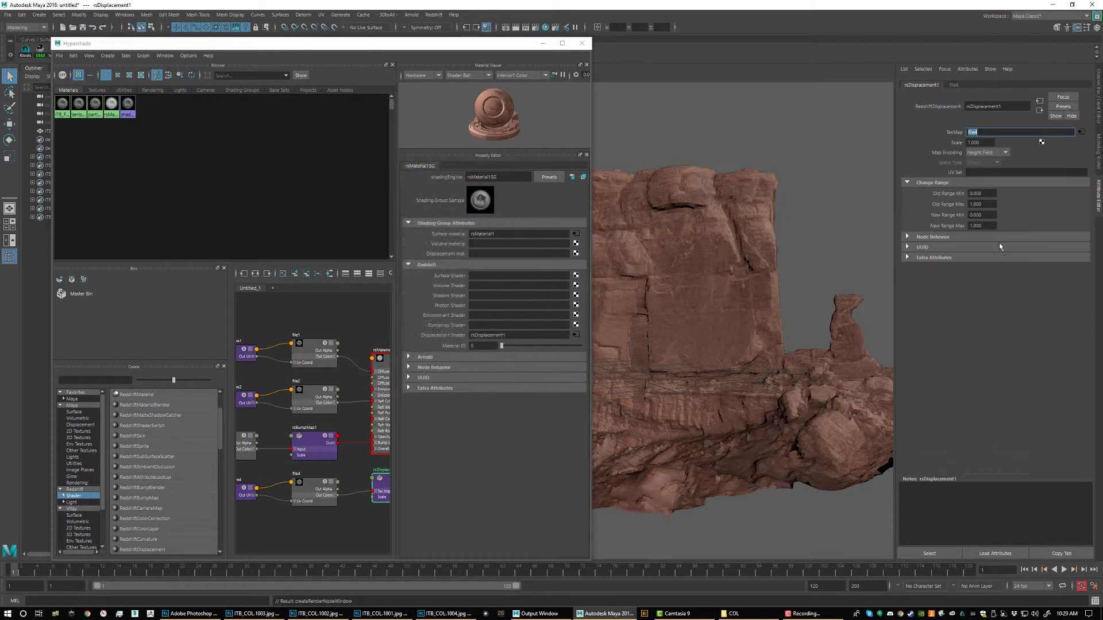
click(1080, 131)
- Load ITB_DM.1001.tif from 1k\DISP into file4 with UDIM (Mari) tiling, finding 4 tiles
click(1082, 204)
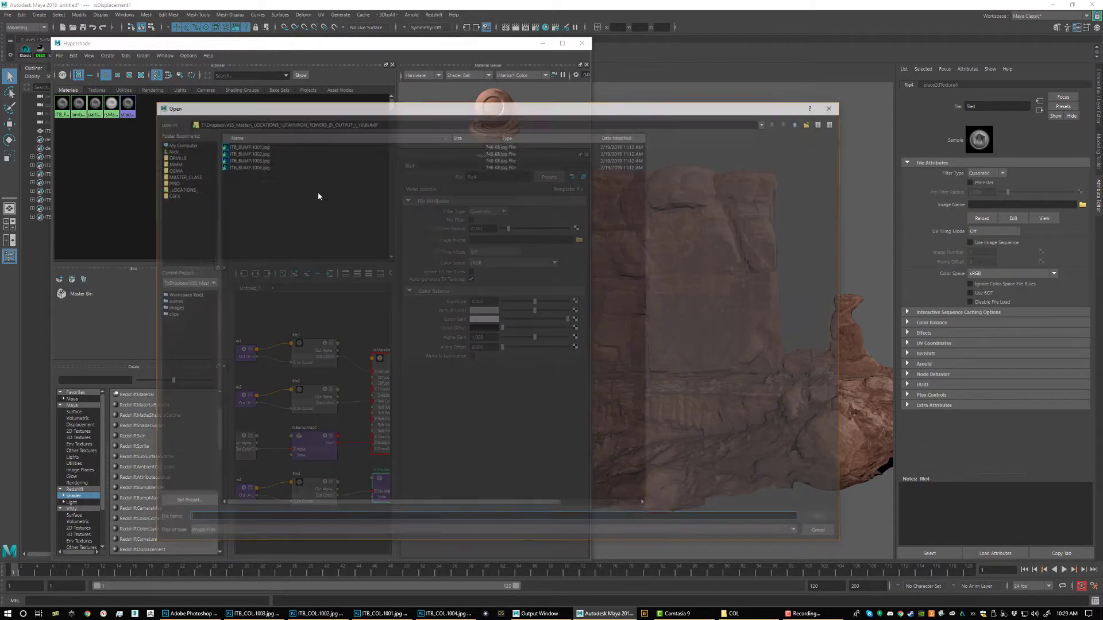
click(799, 122)
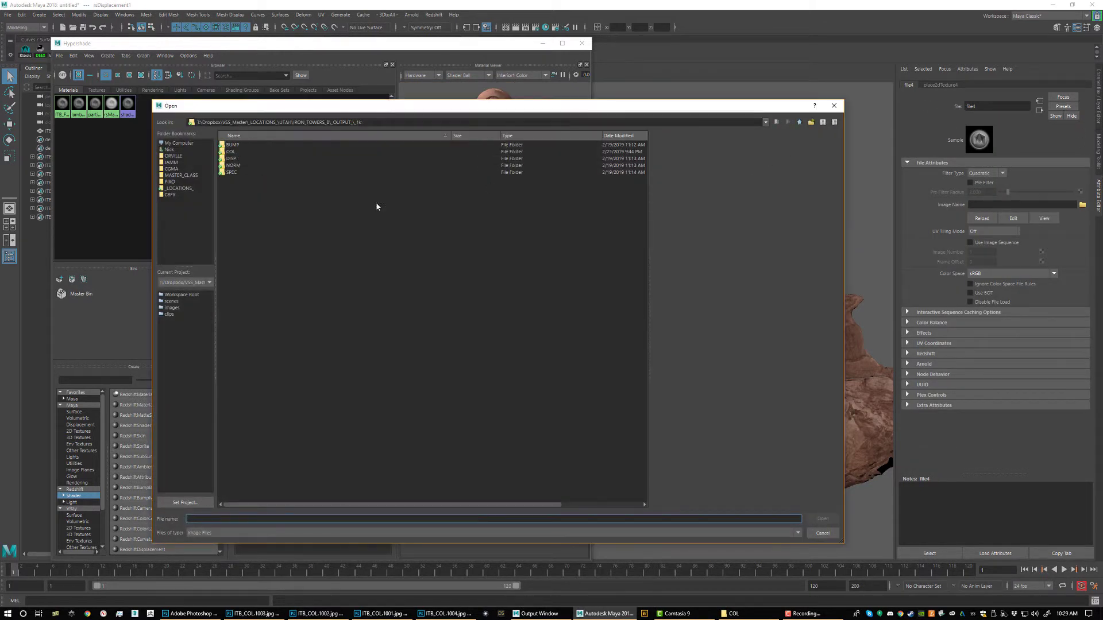
double_click(232, 158)
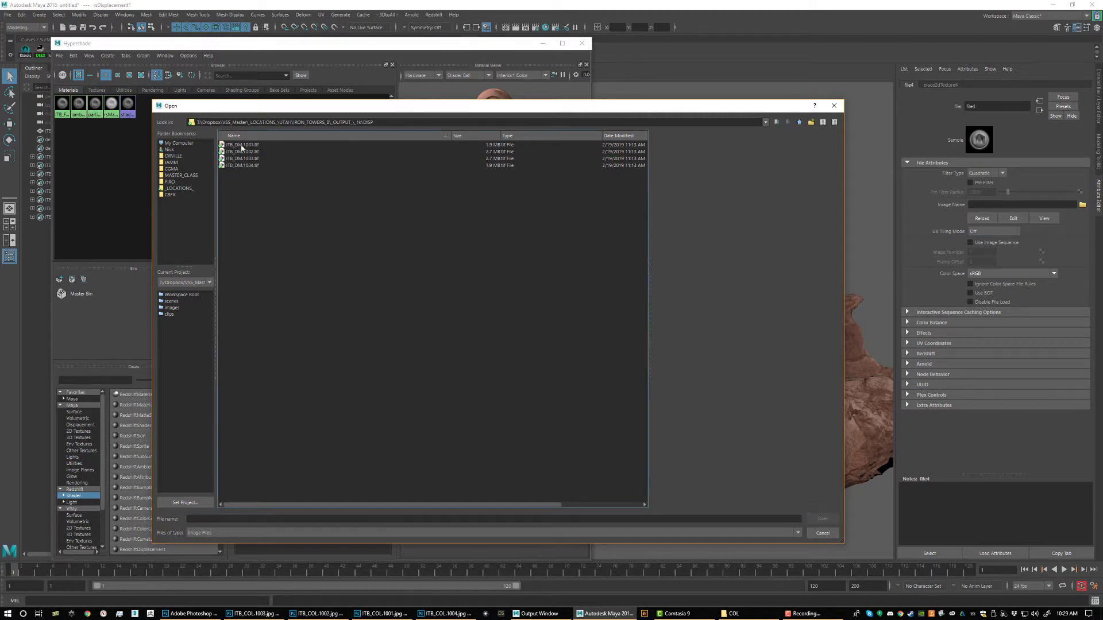
click(241, 145)
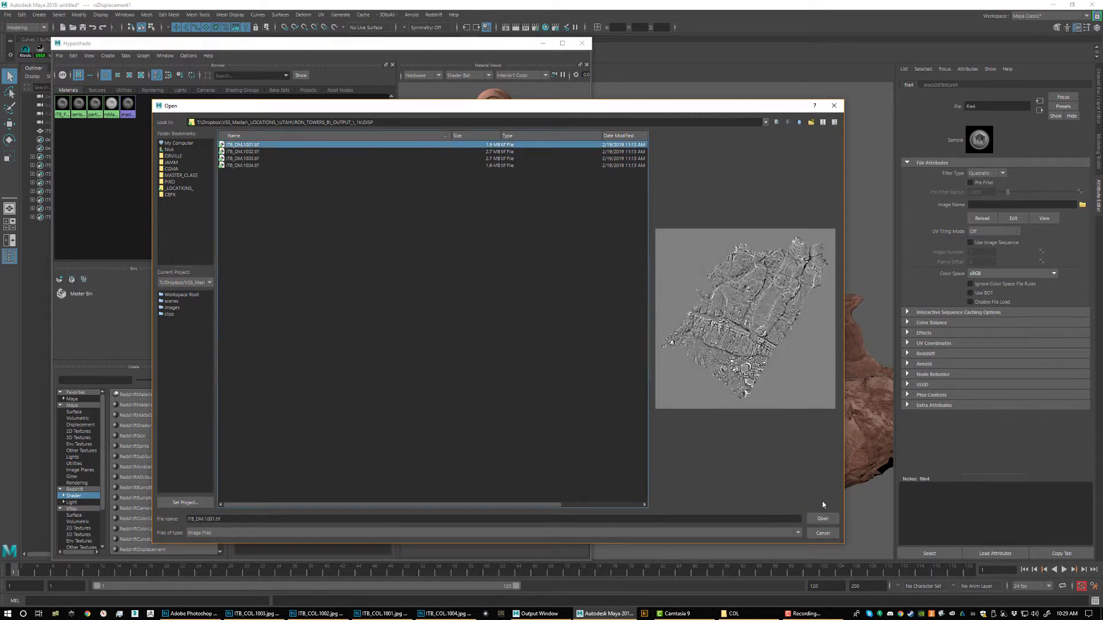
click(823, 519)
click(983, 232)
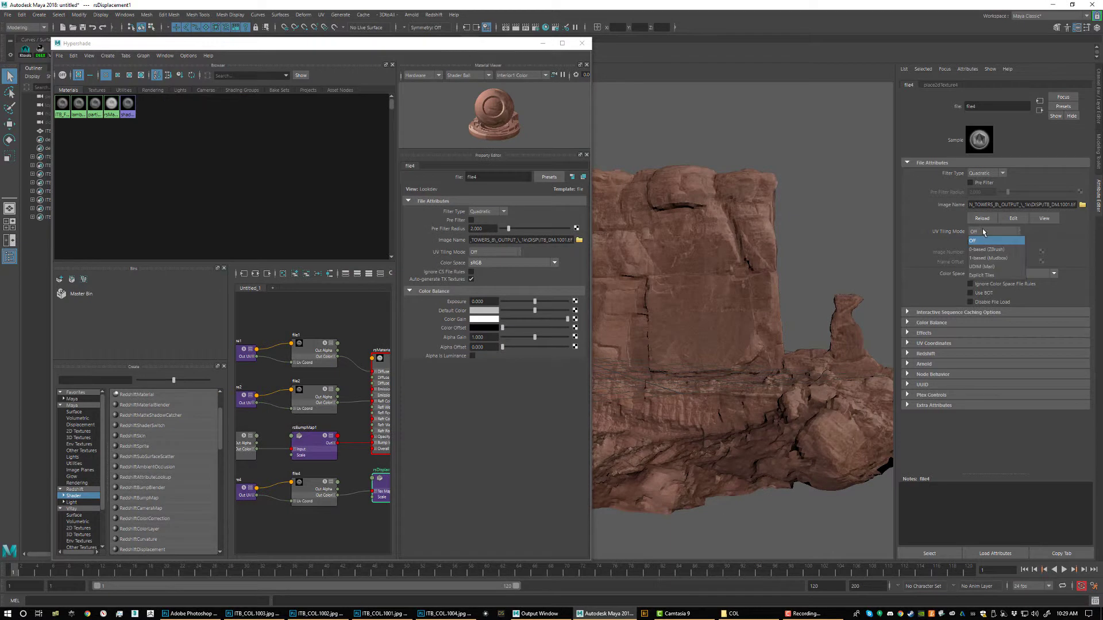
click(983, 267)
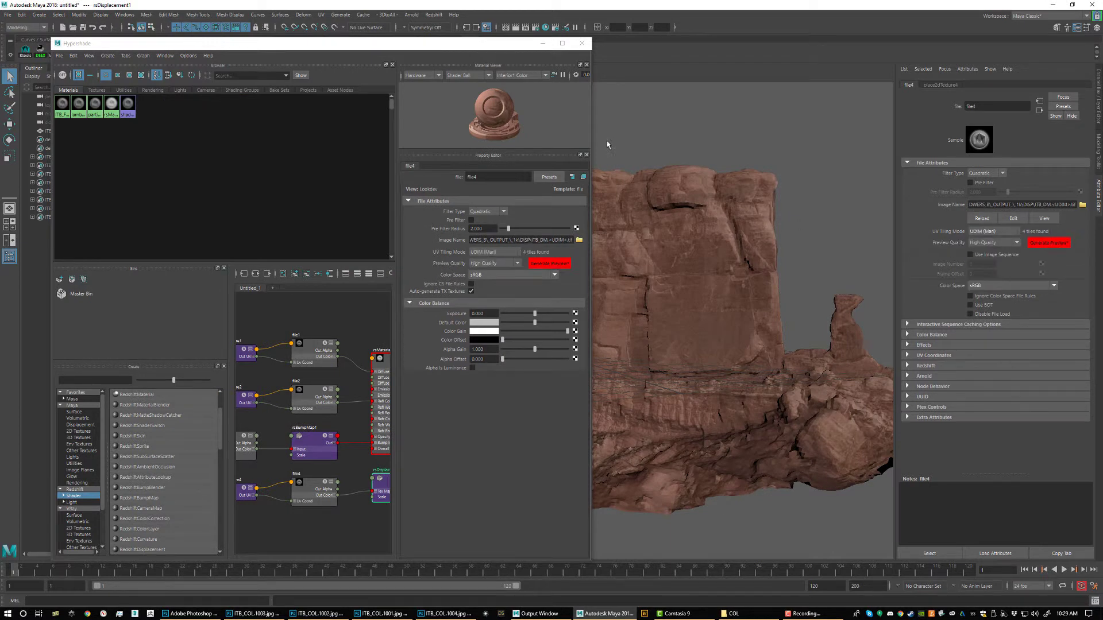
click(335, 360)
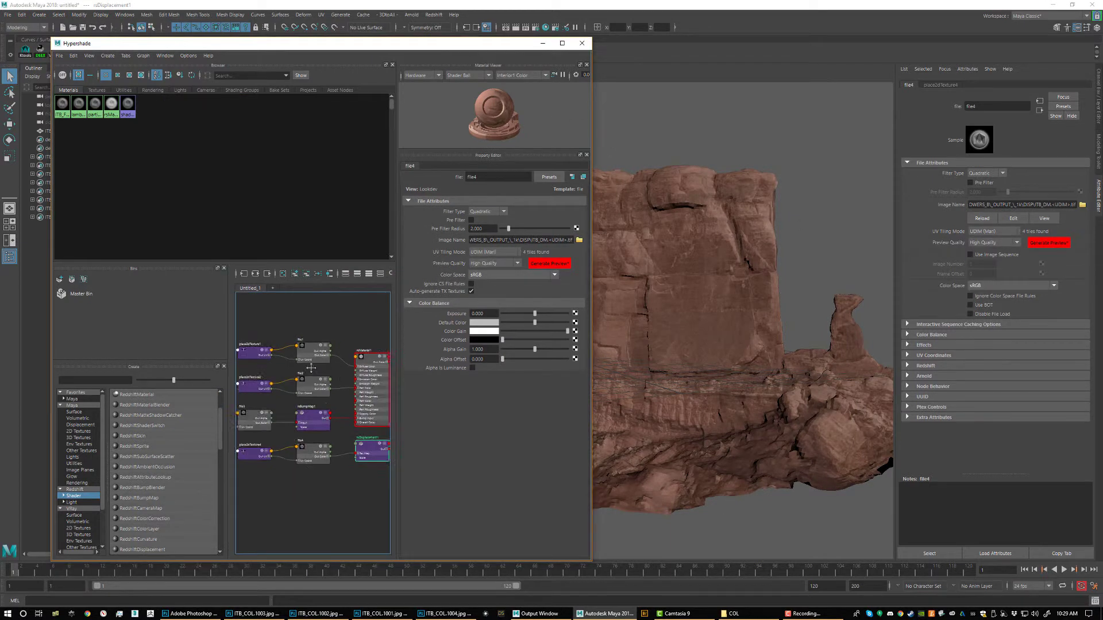
- Select the rock mesh and orbit the view to see its side
click(688, 230)
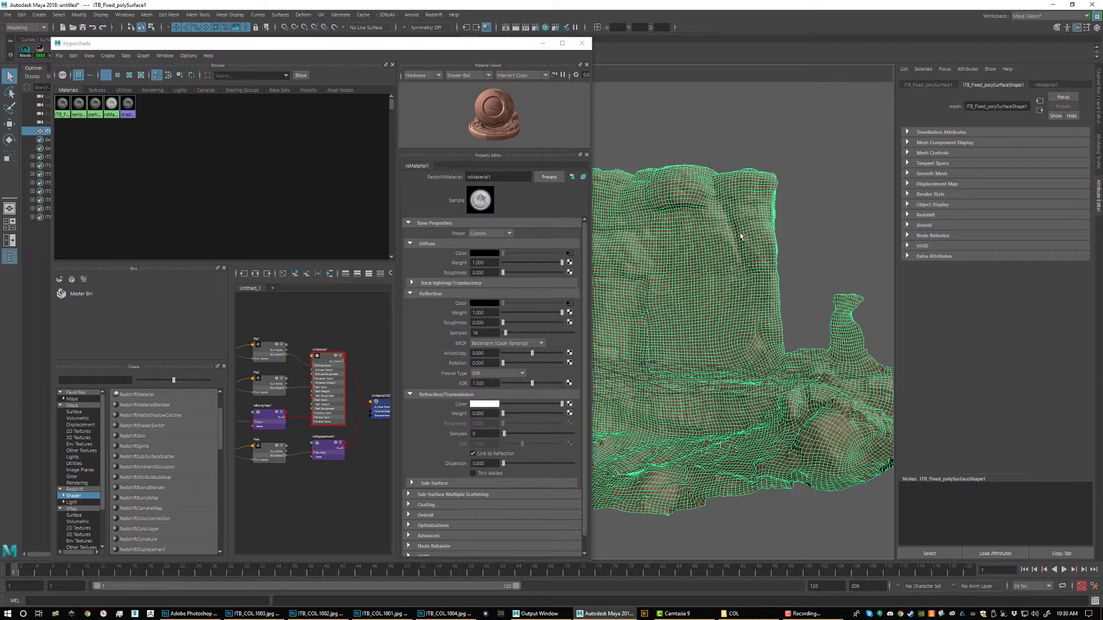
alt+drag(710, 255, 660, 169)
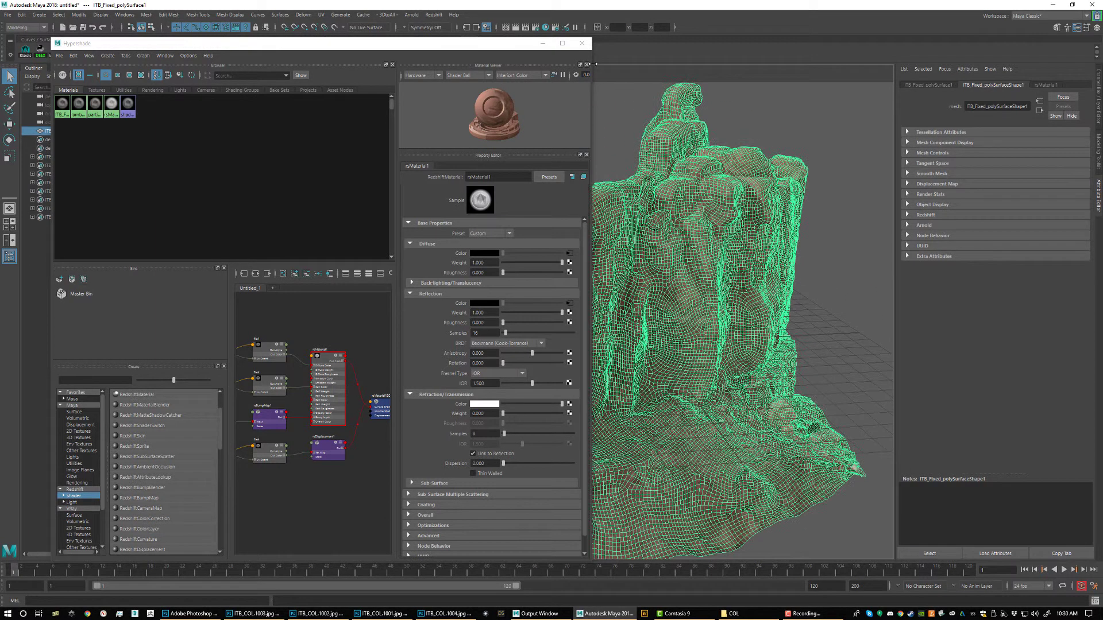
scroll(689, 227, up, 5)
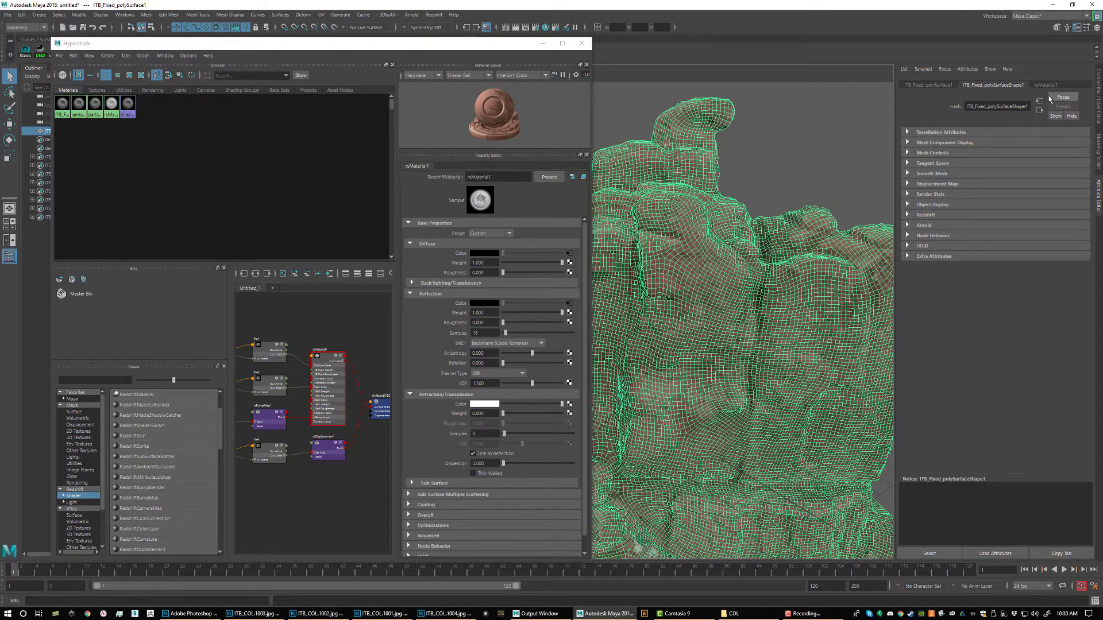
- Enable Redshift tessellation and displacement on the rock mesh shape
click(932, 216)
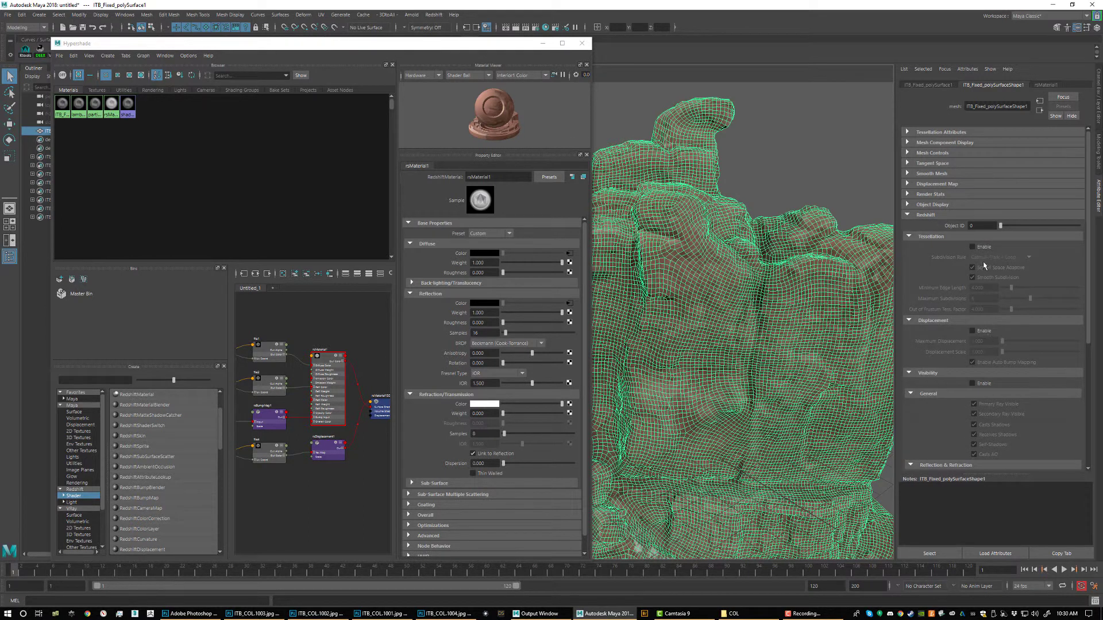
click(984, 247)
click(971, 331)
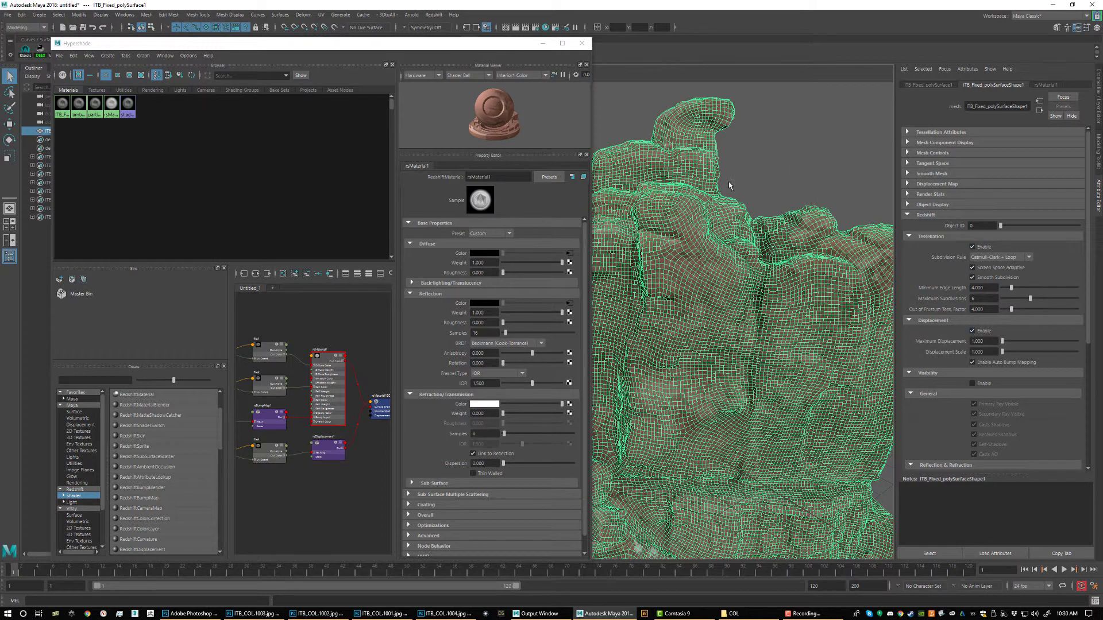
scroll(749, 277, down, 6)
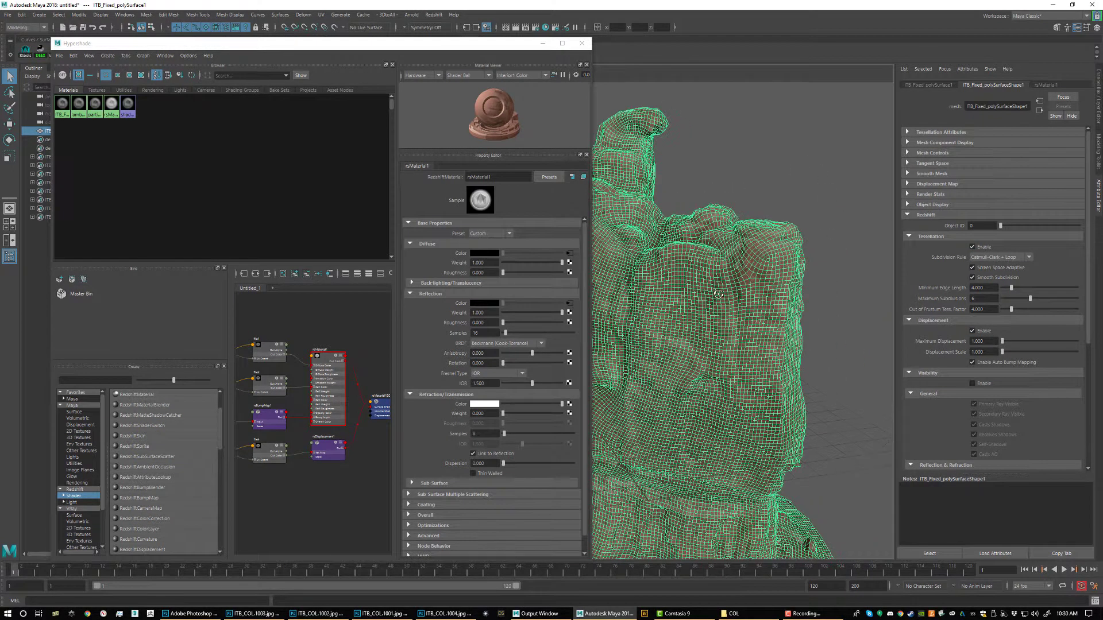
alt+drag(728, 366, 776, 342)
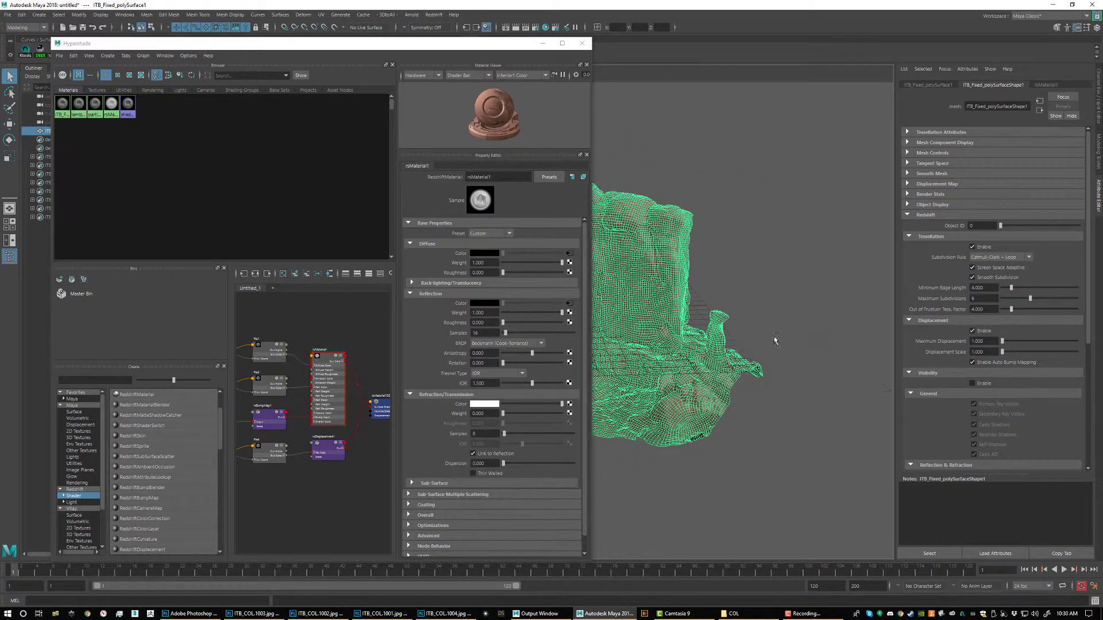
- Frame the material network and select rsMaterial1SG, showing rsDisplacement1 as its displacement shader
mouse_move(690, 281)
alt+mouse_down()
mouse_move(566, 332)
mouse_move(597, 327)
mouse_move(669, 360)
mouse_move(741, 353)
mouse_move(662, 360)
mouse_move(702, 280)
alt+mouse_up()
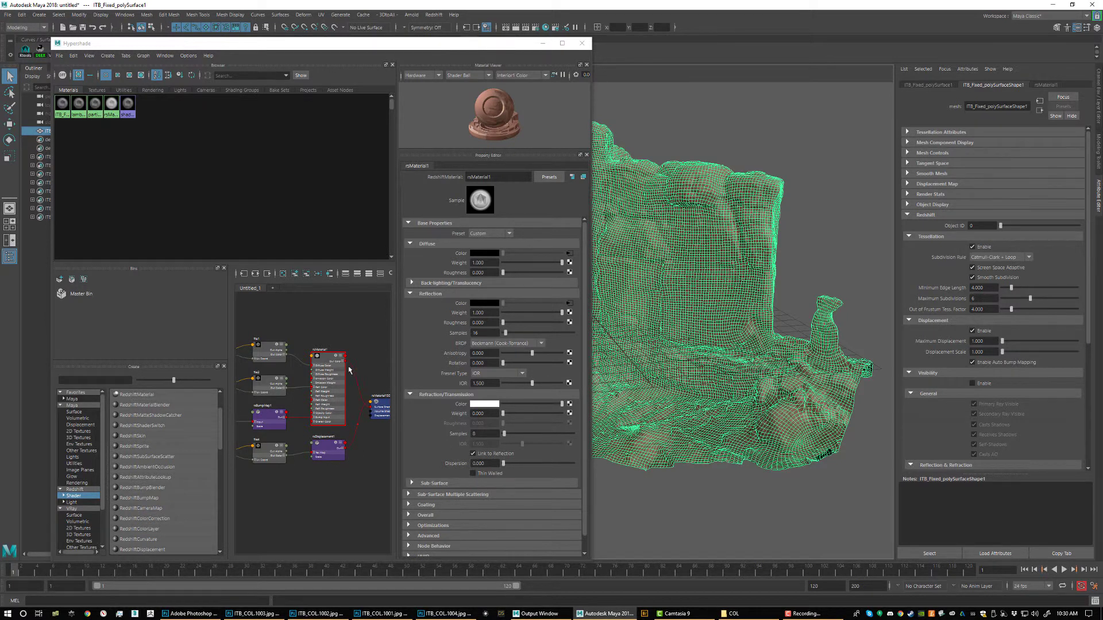
scroll(331, 379, down, 3)
alt+middle_drag(311, 371, 319, 363)
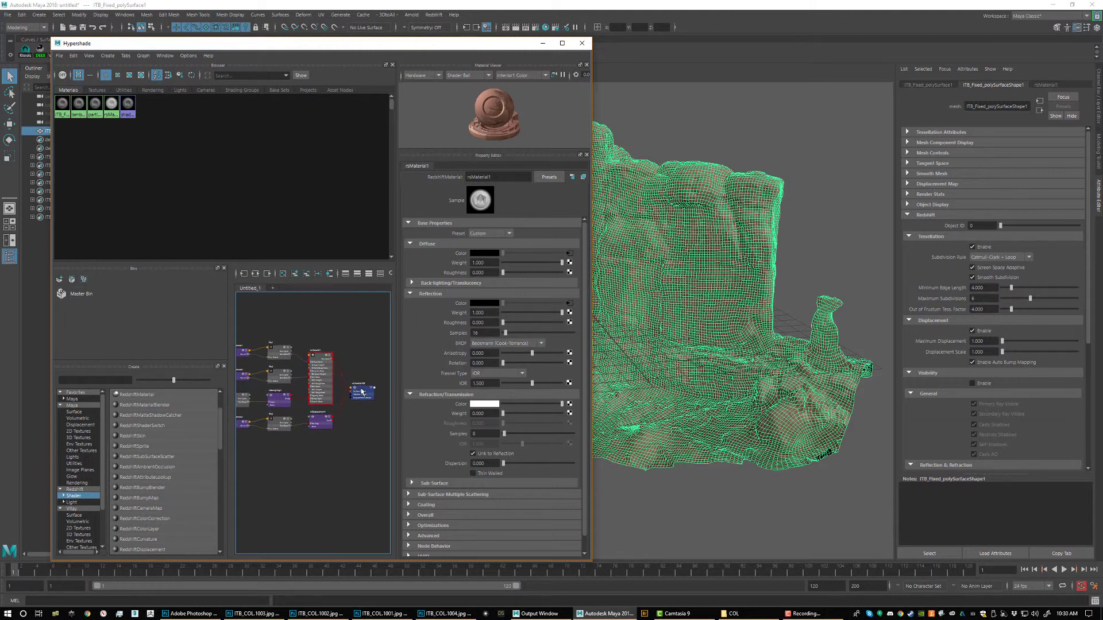
drag(352, 394, 356, 384)
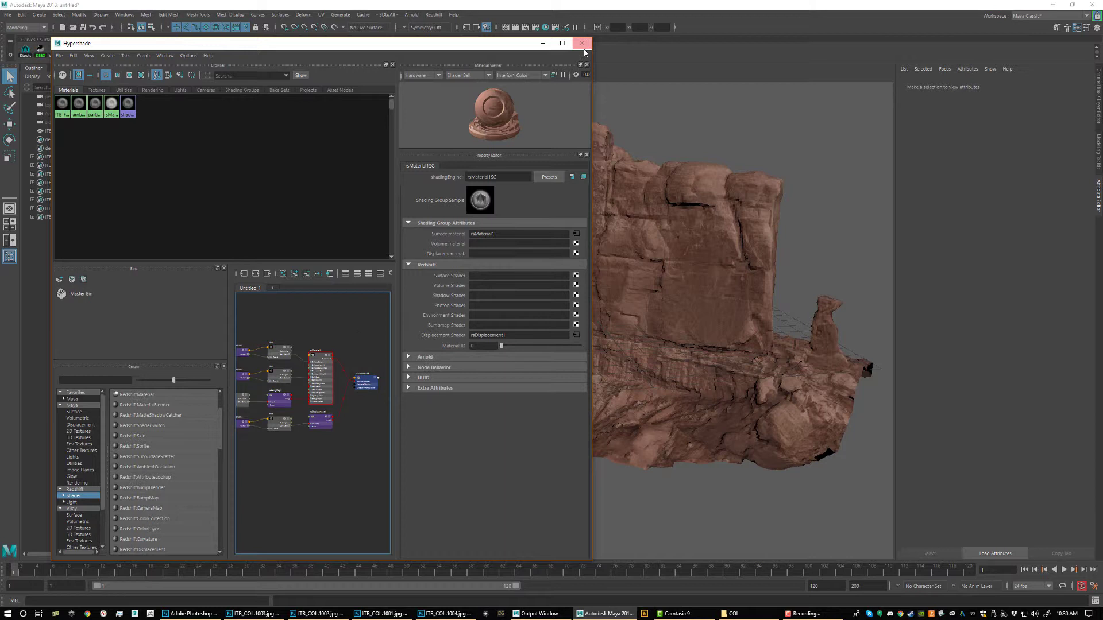
- Close Hypershade and add a Redshift Dome Light to the scene
click(583, 43)
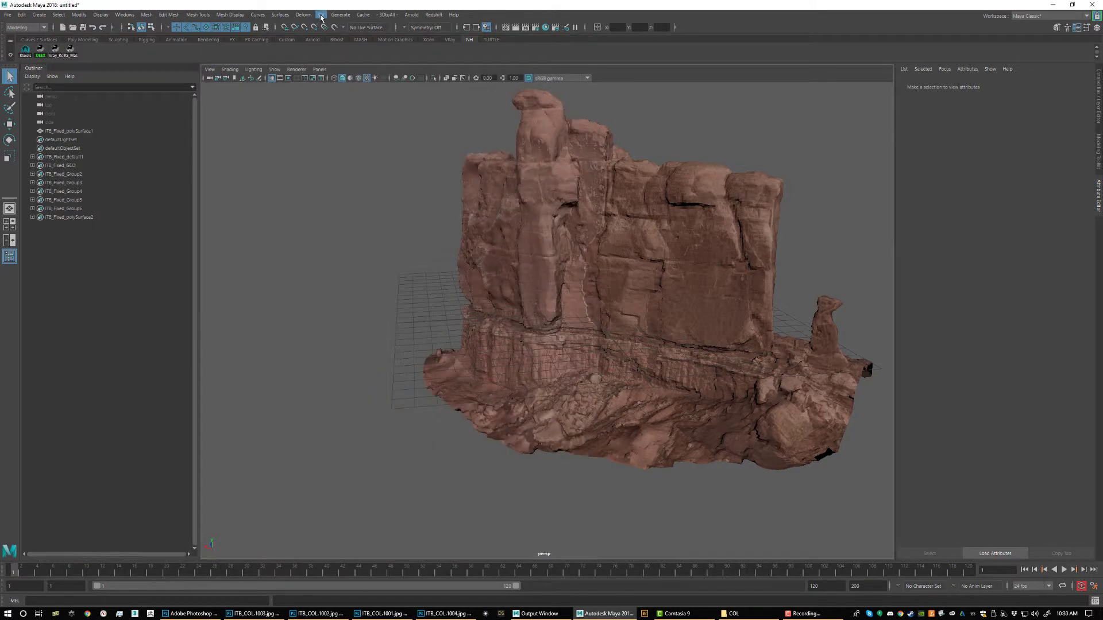
click(434, 15)
mouse_move(445, 68)
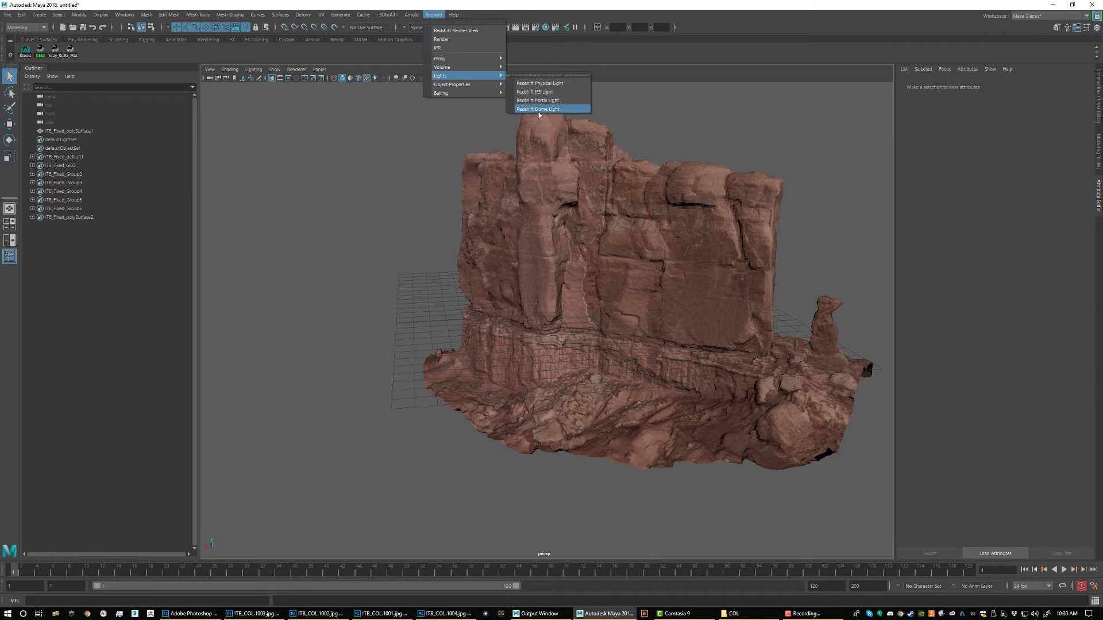
click(539, 109)
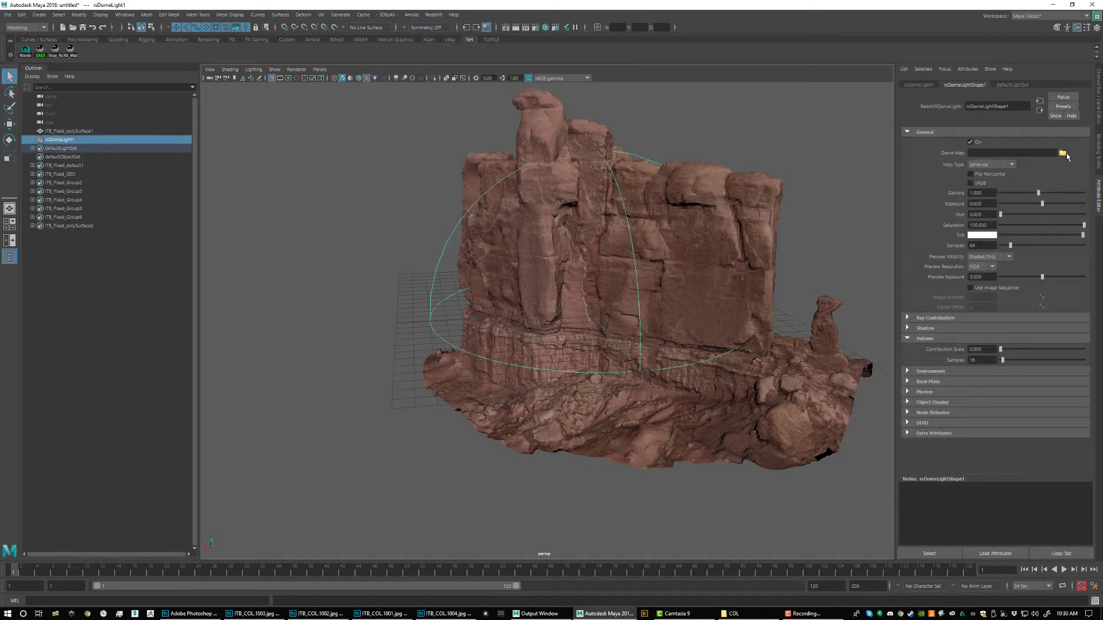
- Set the dome map to hdri\yellow_field_512p.hdr and orbit around the rock
click(1063, 153)
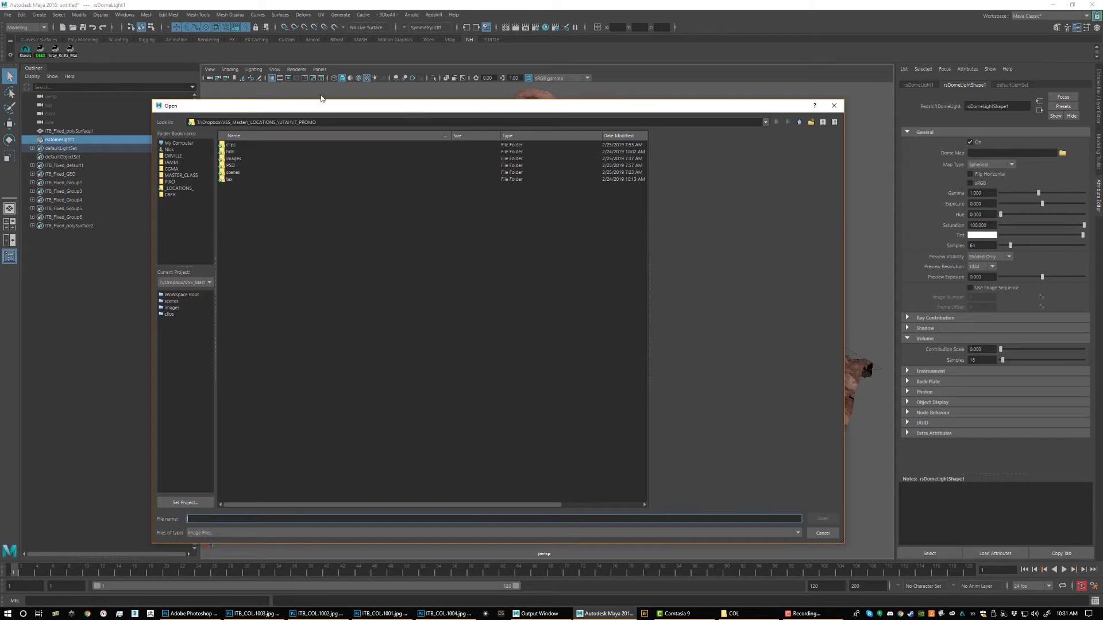
double_click(230, 152)
click(248, 166)
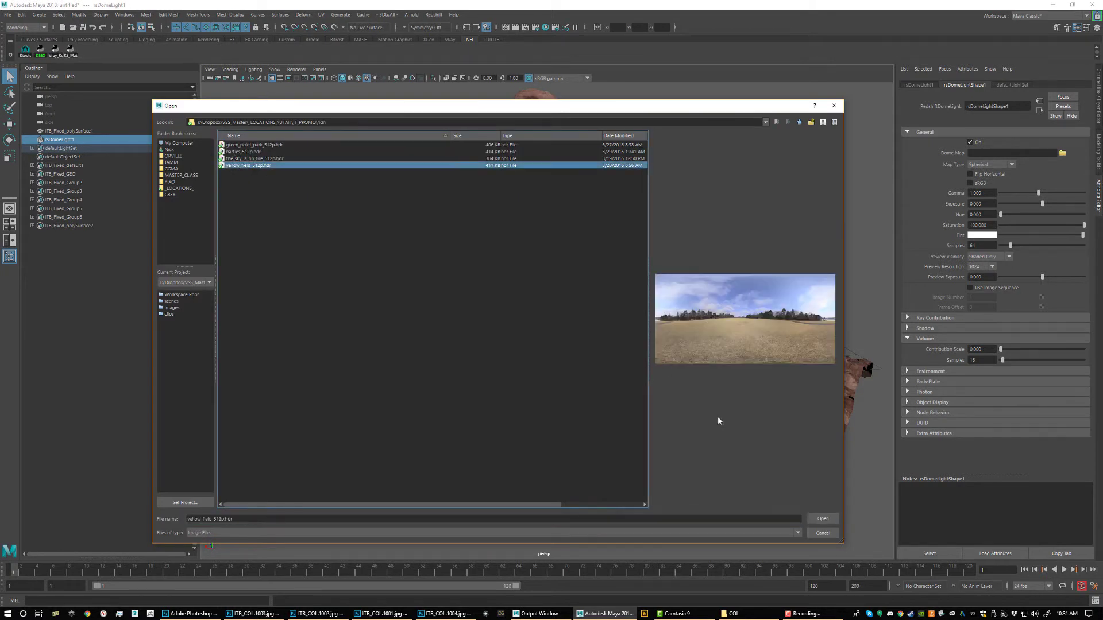
click(822, 519)
alt+drag(695, 247, 224, 322)
scroll(512, 328, up, 3)
alt+drag(512, 329, 738, 322)
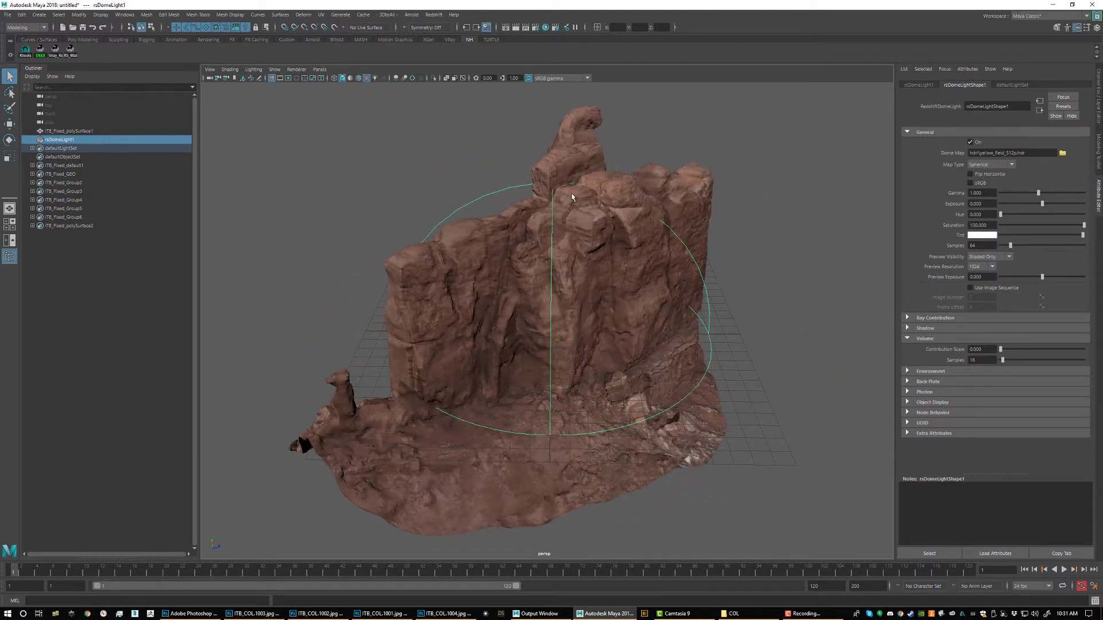
- Open the Redshift Render View and start rendering the scene
click(434, 14)
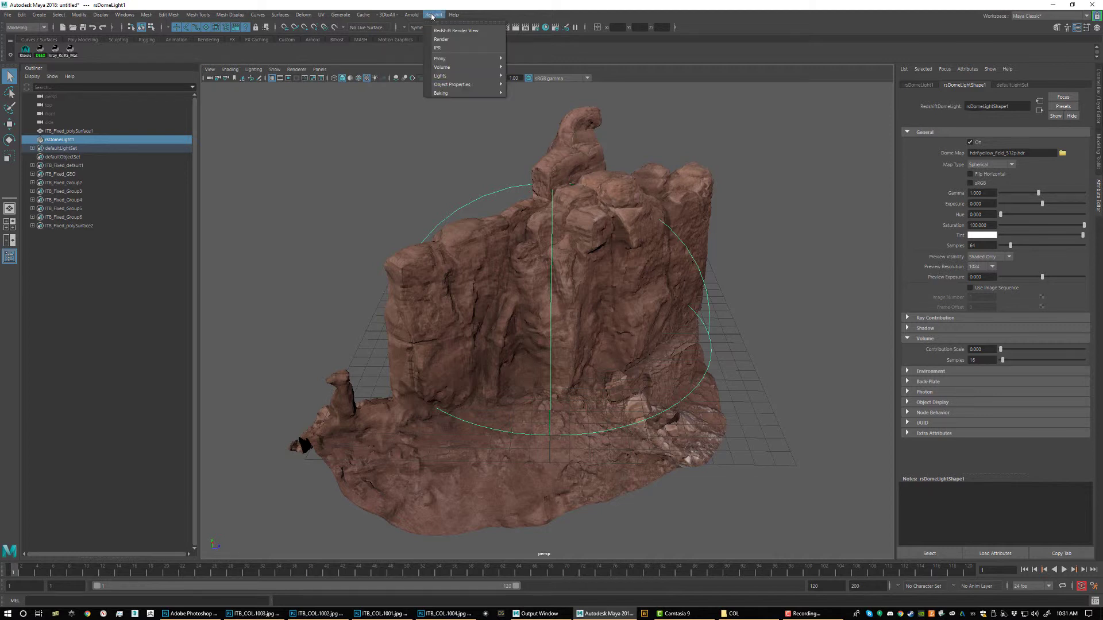
mouse_move(463, 76)
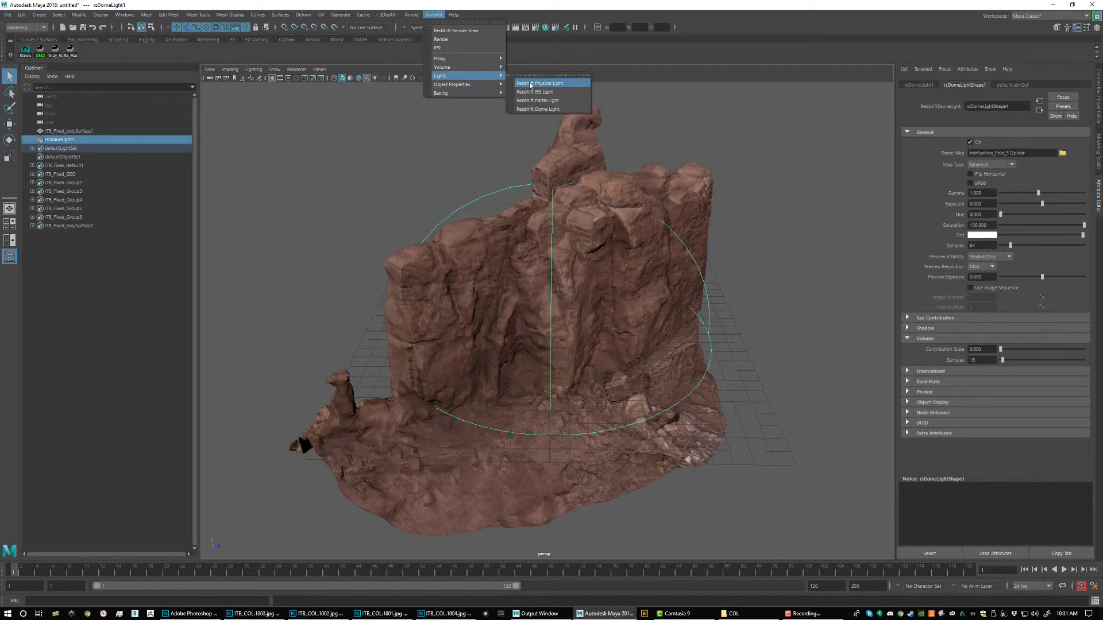
click(416, 29)
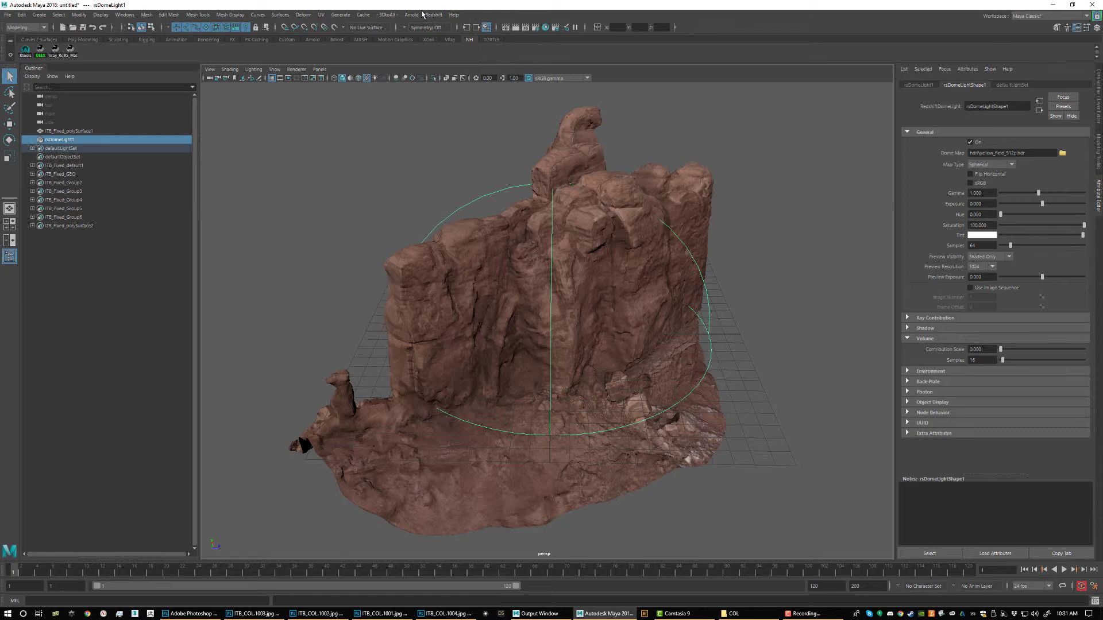
click(433, 14)
click(454, 30)
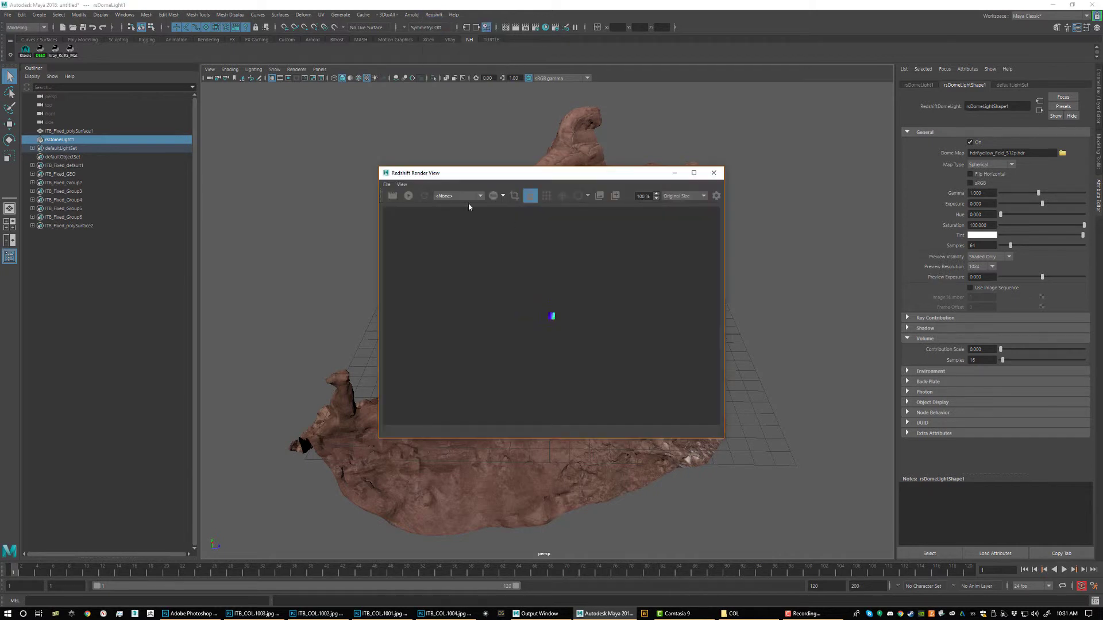
click(411, 196)
- Resize and reposition the render window, then orbit in and select the rock mesh
drag(452, 172, 228, 79)
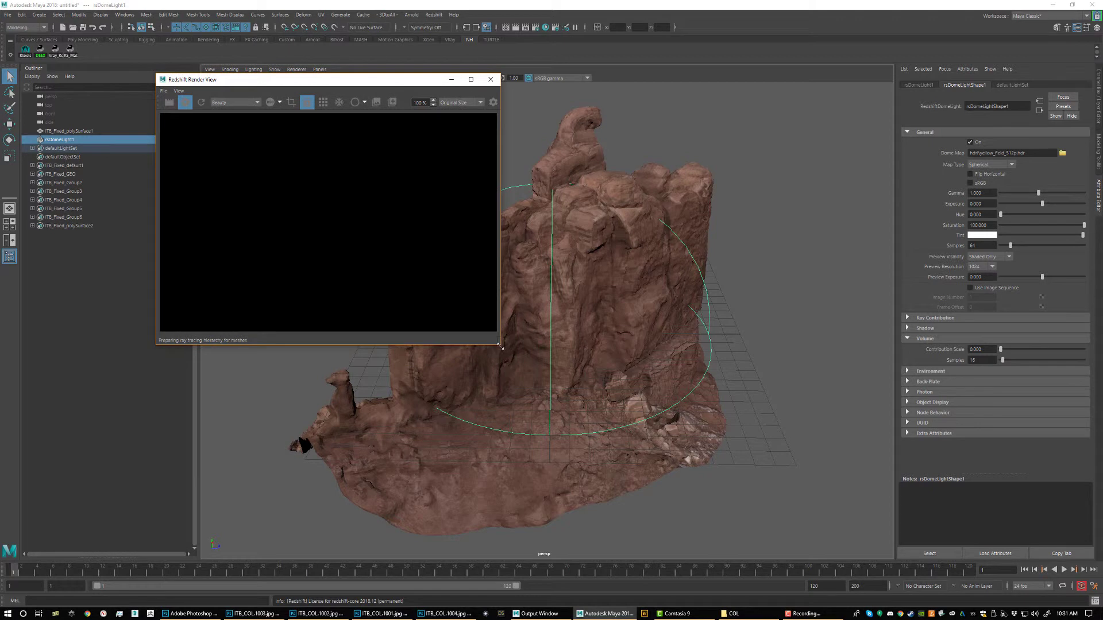
drag(499, 346, 690, 432)
drag(530, 81, 402, 24)
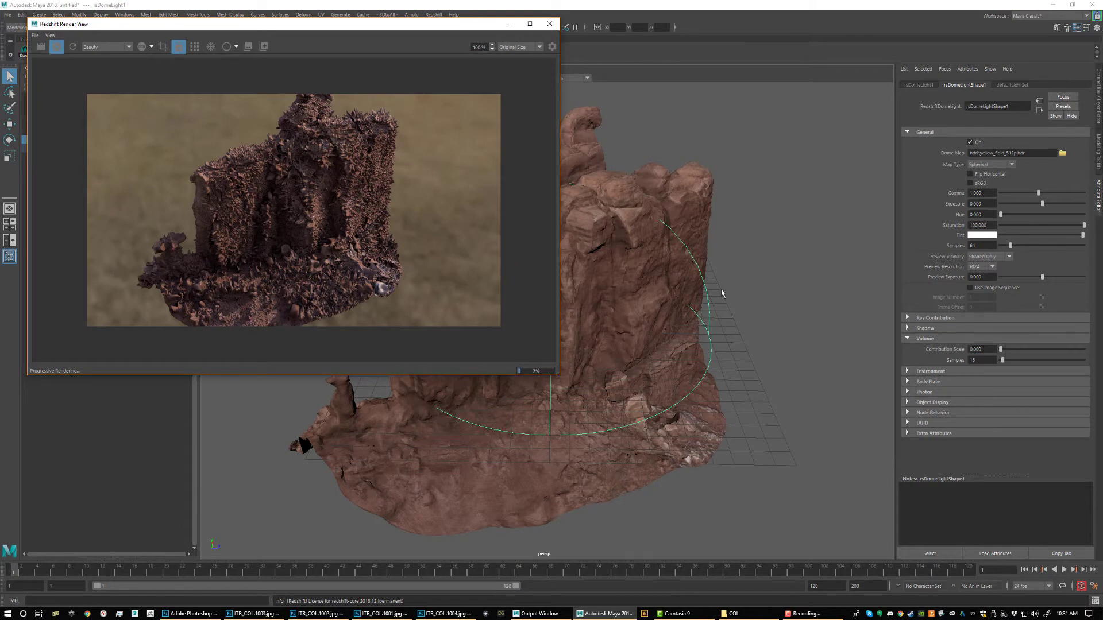
alt+right_drag(707, 319, 731, 312)
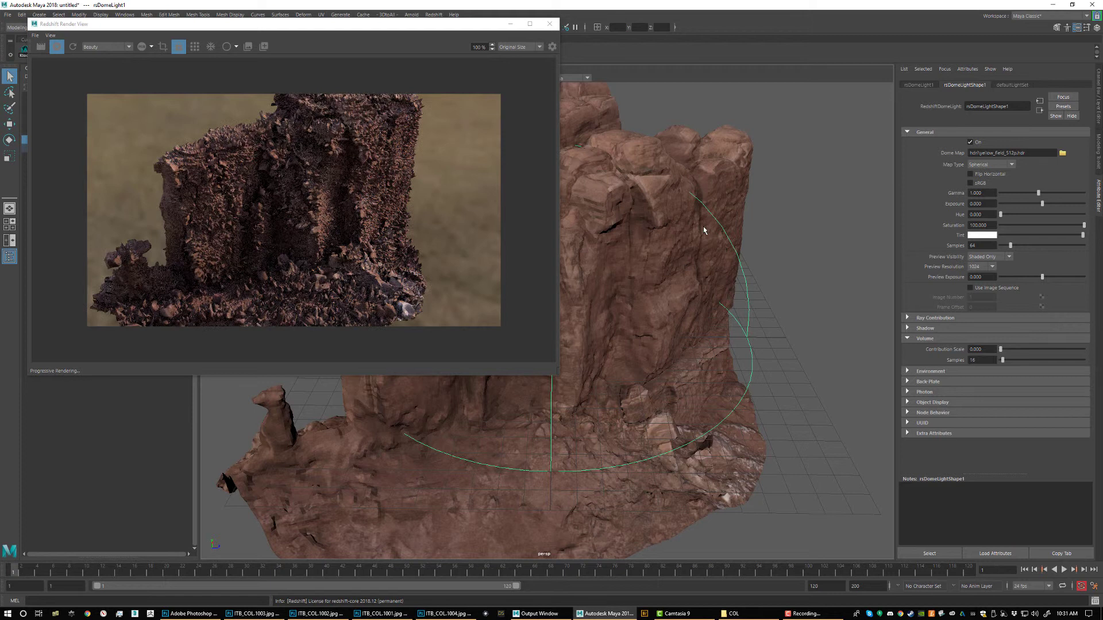
alt+drag(703, 229, 783, 310)
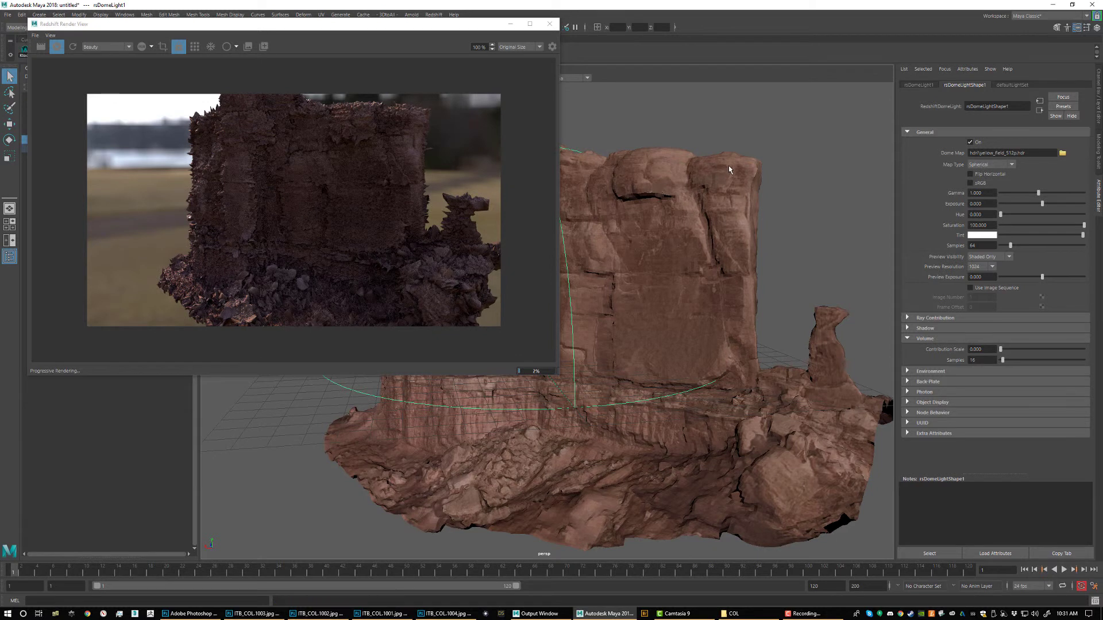
click(727, 167)
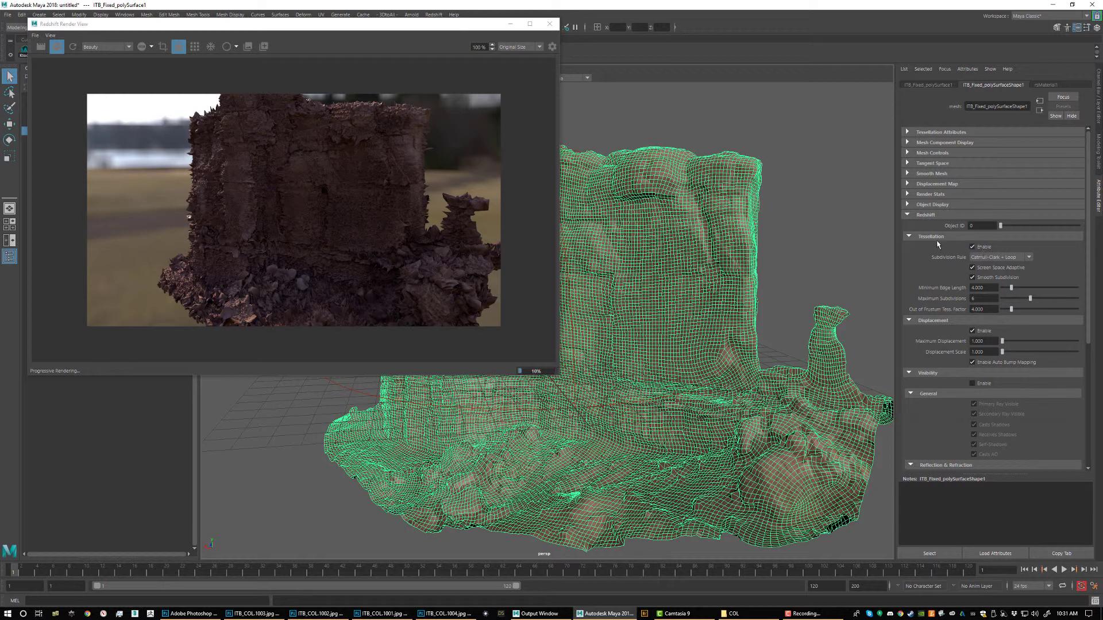
- Disable Redshift tessellation and displacement on the rock to compare the render
click(981, 248)
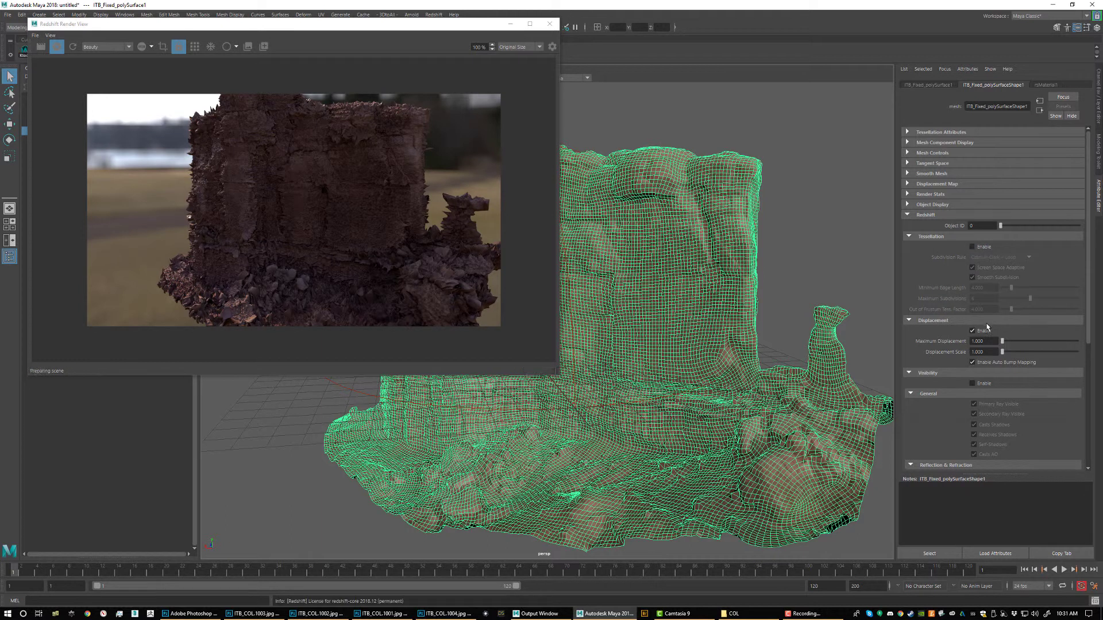
click(972, 331)
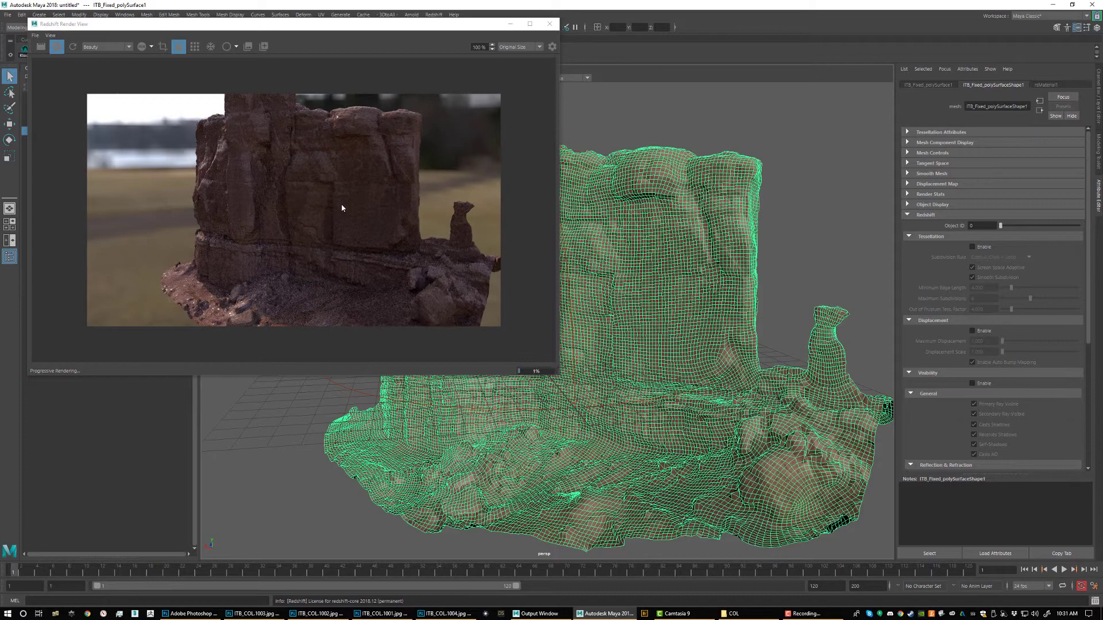
alt+drag(770, 285, 736, 328)
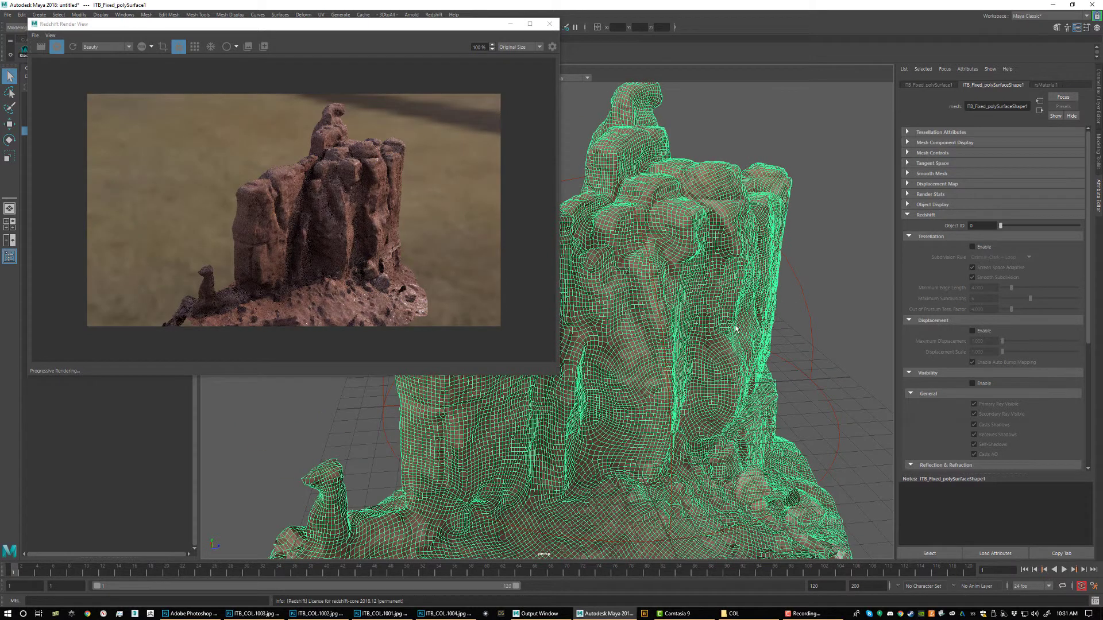
- Re-enable tessellation and displacement on the rock and reopen the Hypershade
click(979, 248)
click(980, 332)
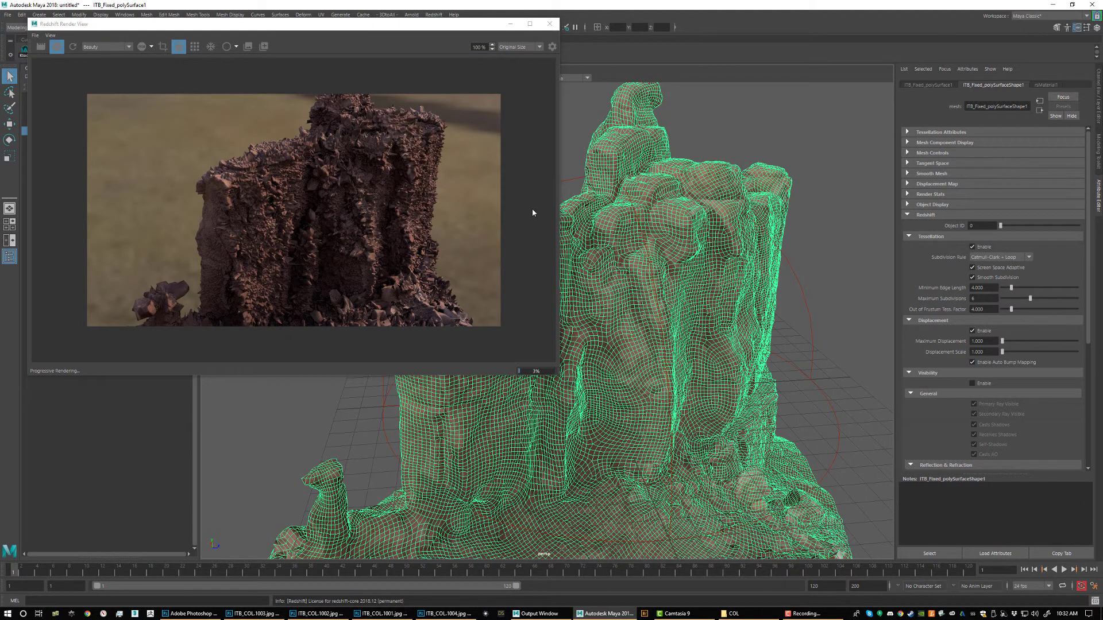
alt+right_drag(789, 205, 854, 250)
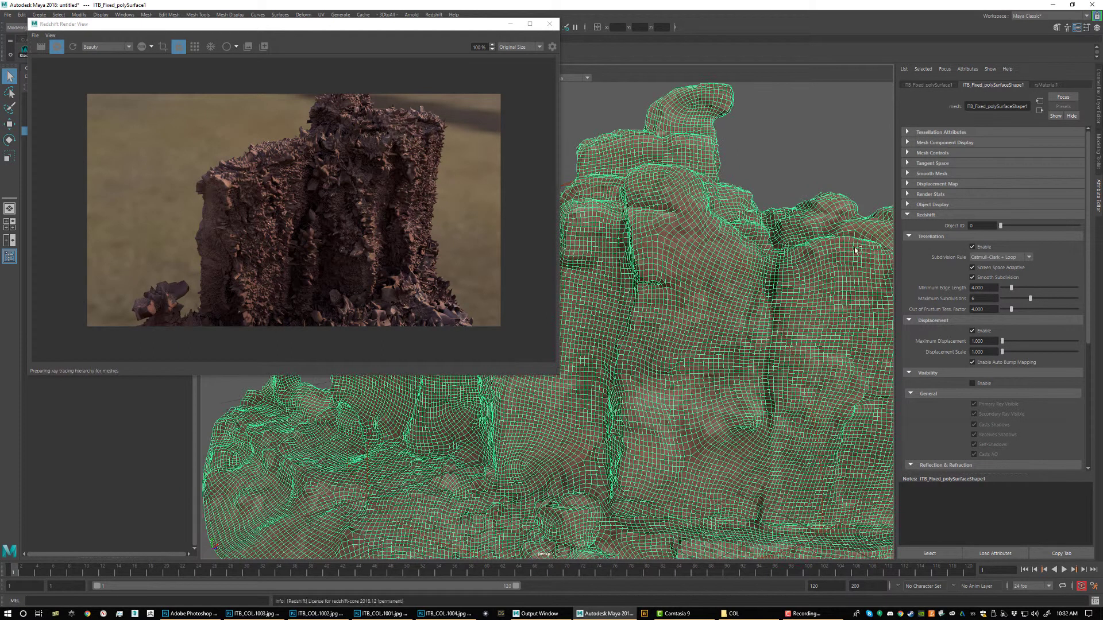
alt+middle_drag(731, 235, 706, 215)
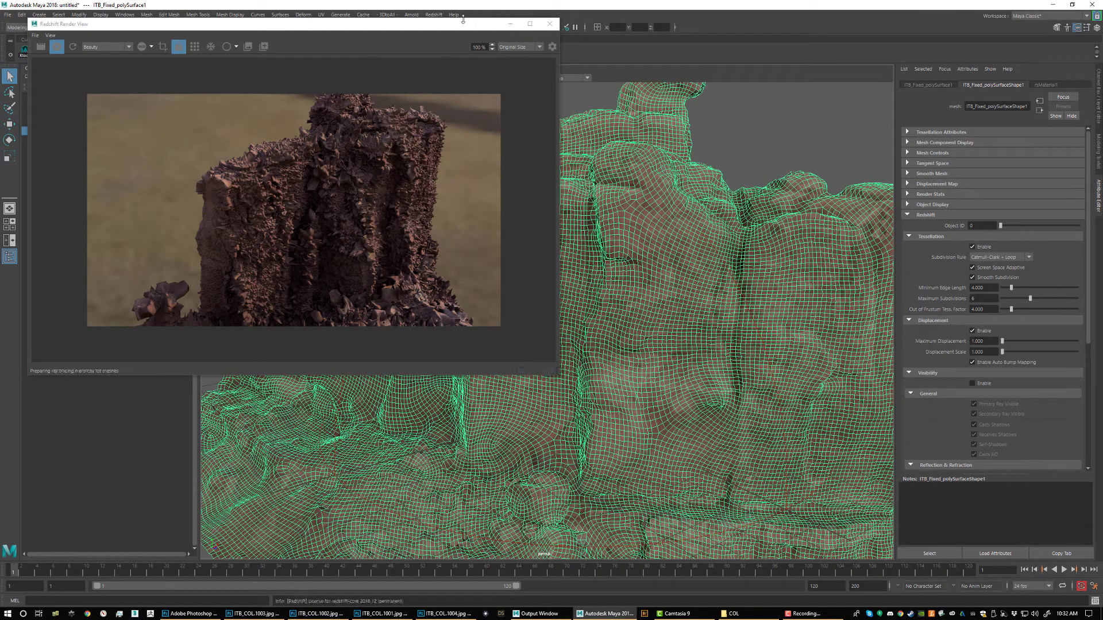
drag(464, 24, 500, 72)
click(545, 27)
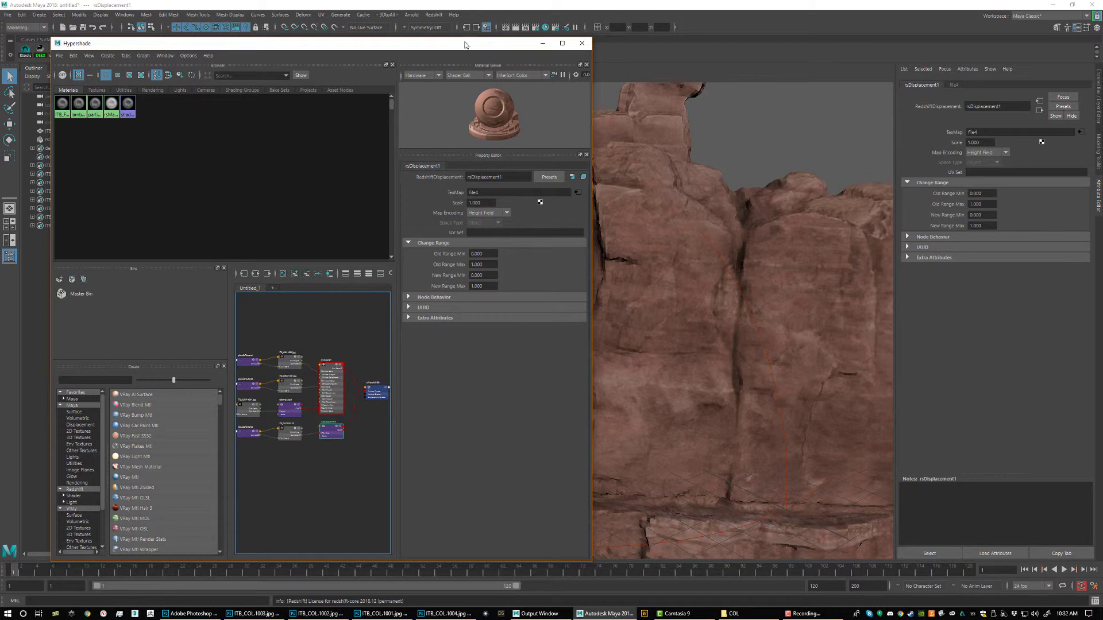
- Rearrange the Hypershade and Redshift Render View windows so both are visible
drag(464, 45, 432, 110)
click(287, 65)
drag(287, 65, 742, 17)
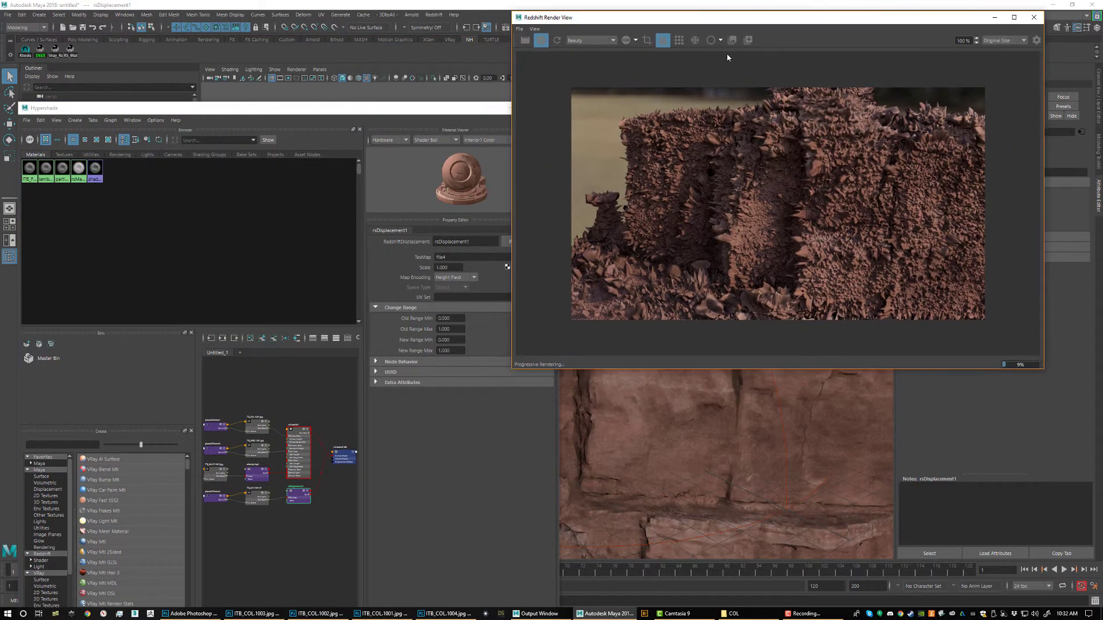
drag(475, 106, 460, 33)
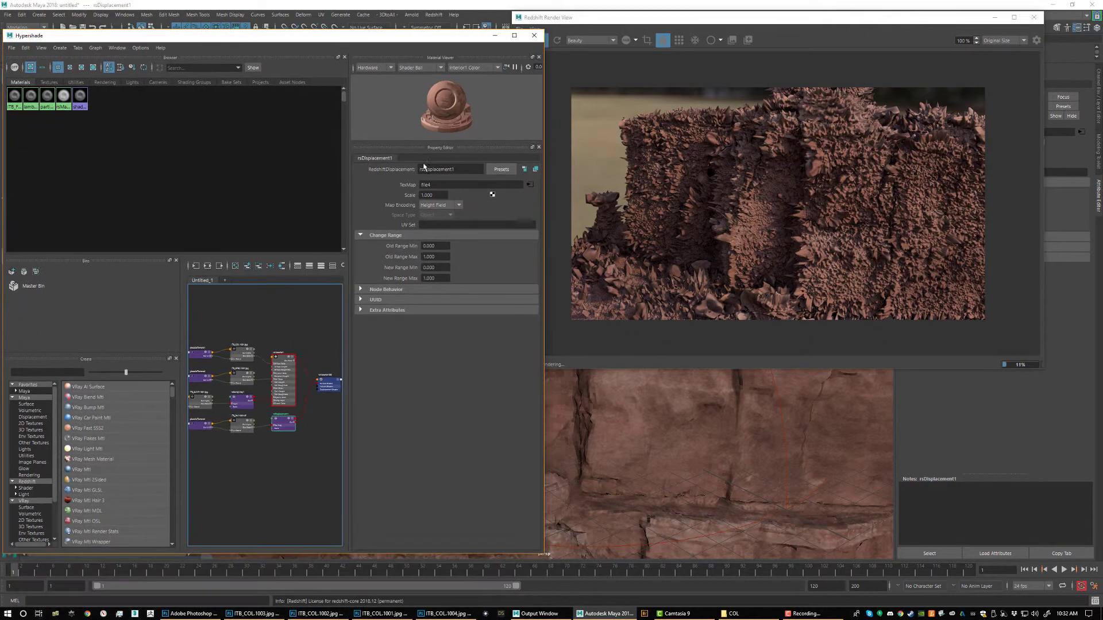
- Try rsDisplacement1 scales 0.1, 0.2, 1 and 0.2, settling on 0.100
click(429, 195)
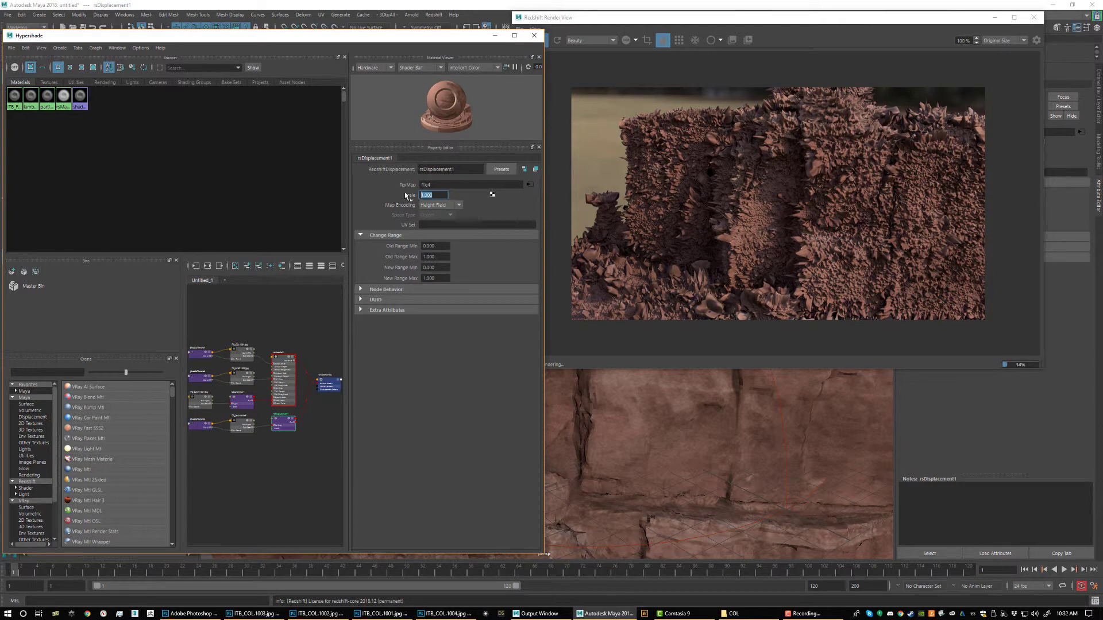
text(.1)
key(Return)
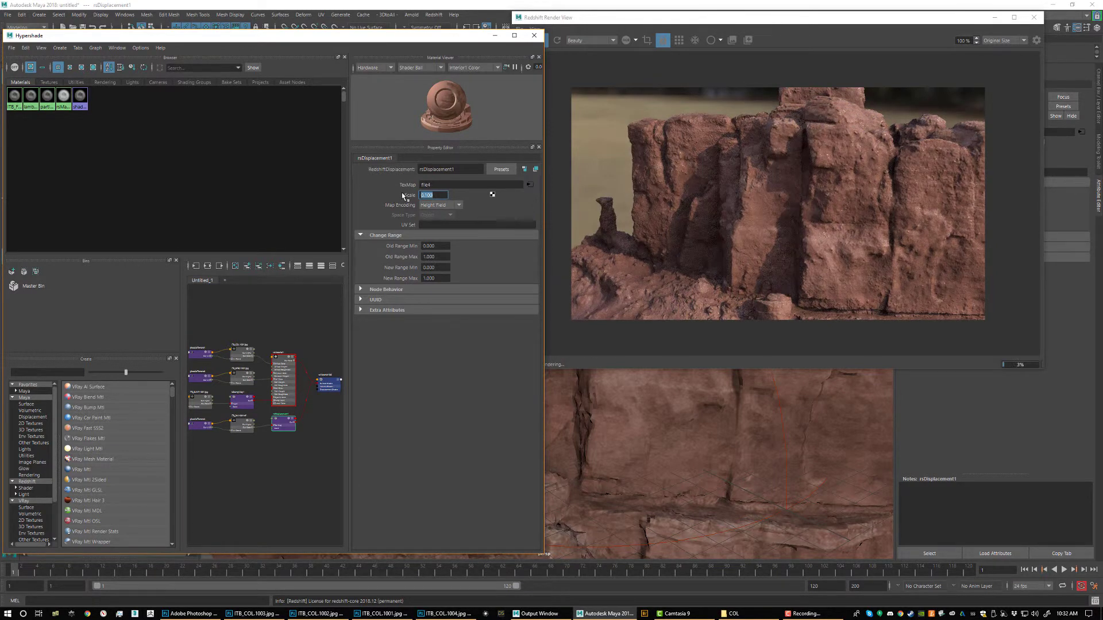
text(.2)
key(Return)
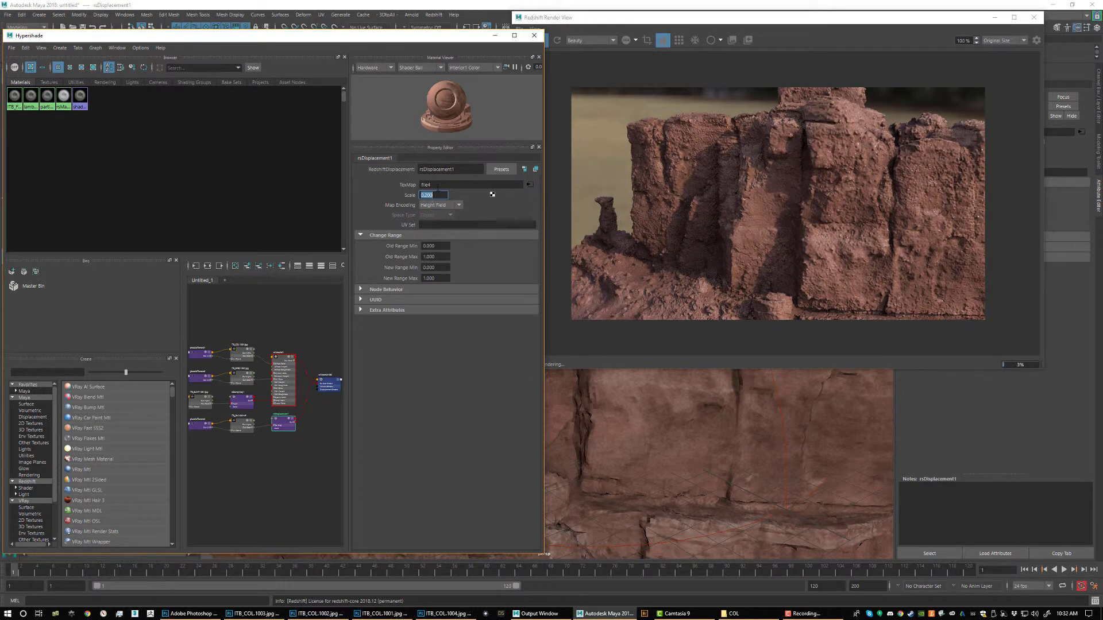
text(1)
key(Return)
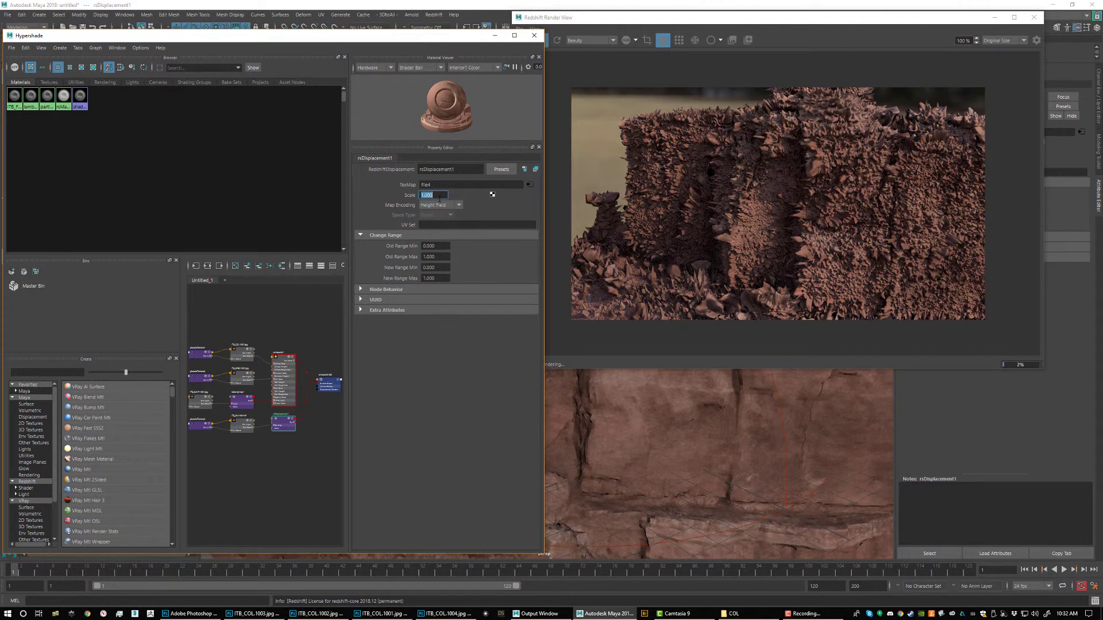
text(0.2)
key(Return)
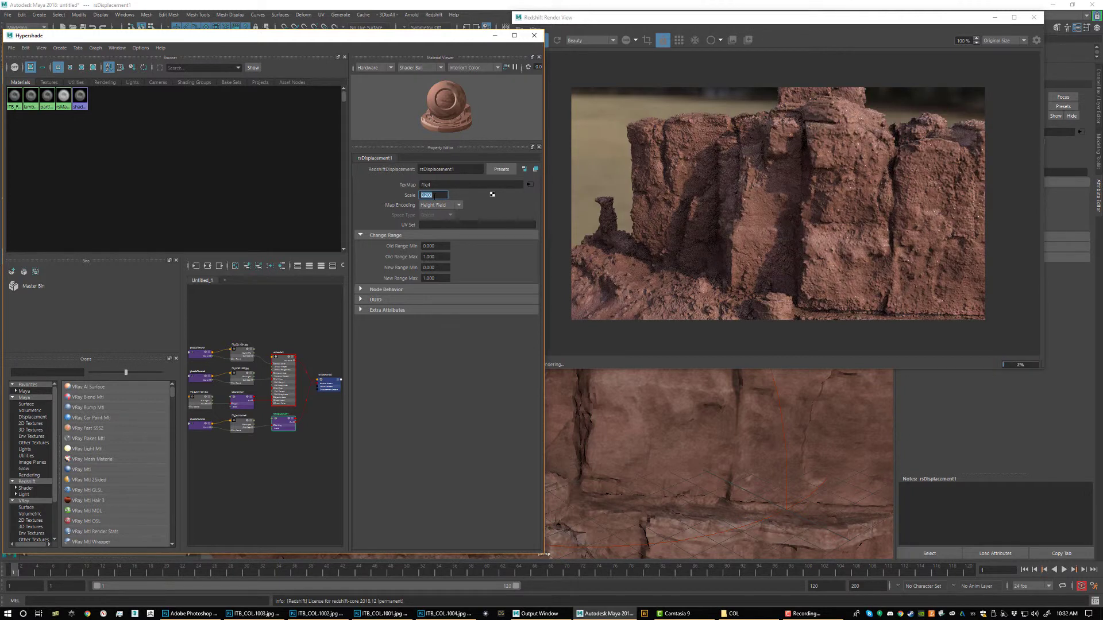
text(0.1)
key(Return)
alt+drag(742, 433, 716, 440)
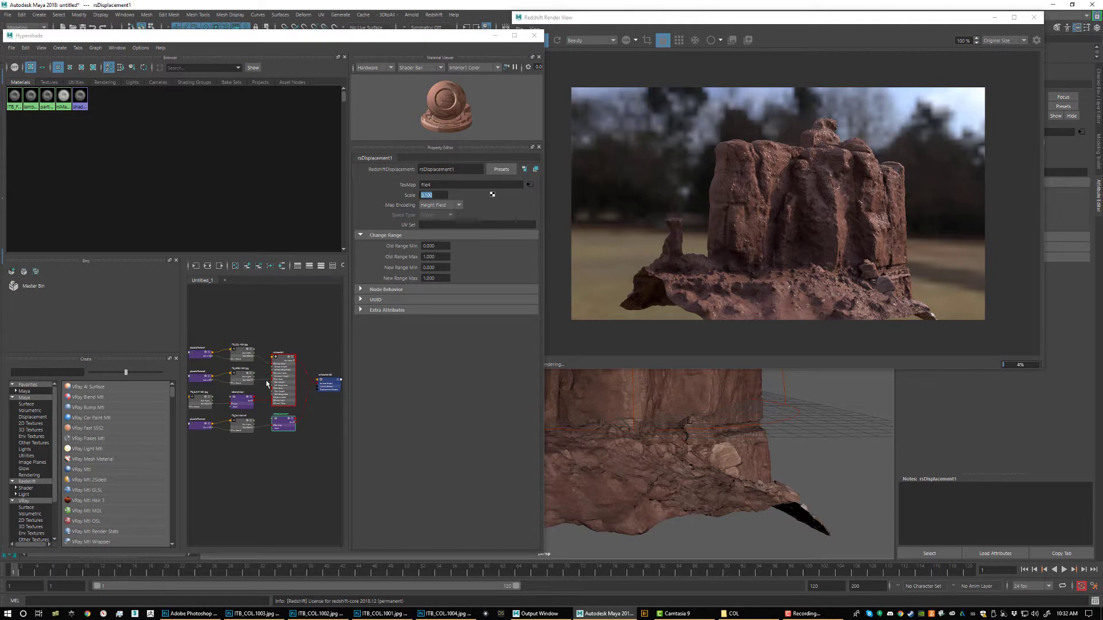
- Give rsMaterial1 reflection weight 0.5 and roughness 0.5, then review the render from new angles
drag(273, 357, 276, 350)
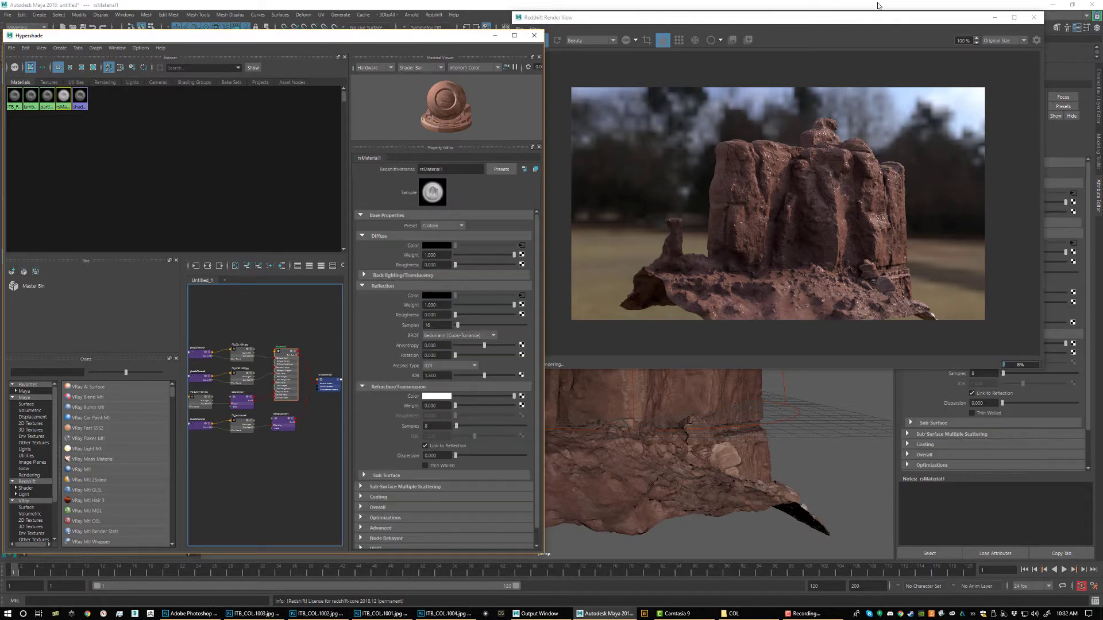
drag(877, 18, 765, 16)
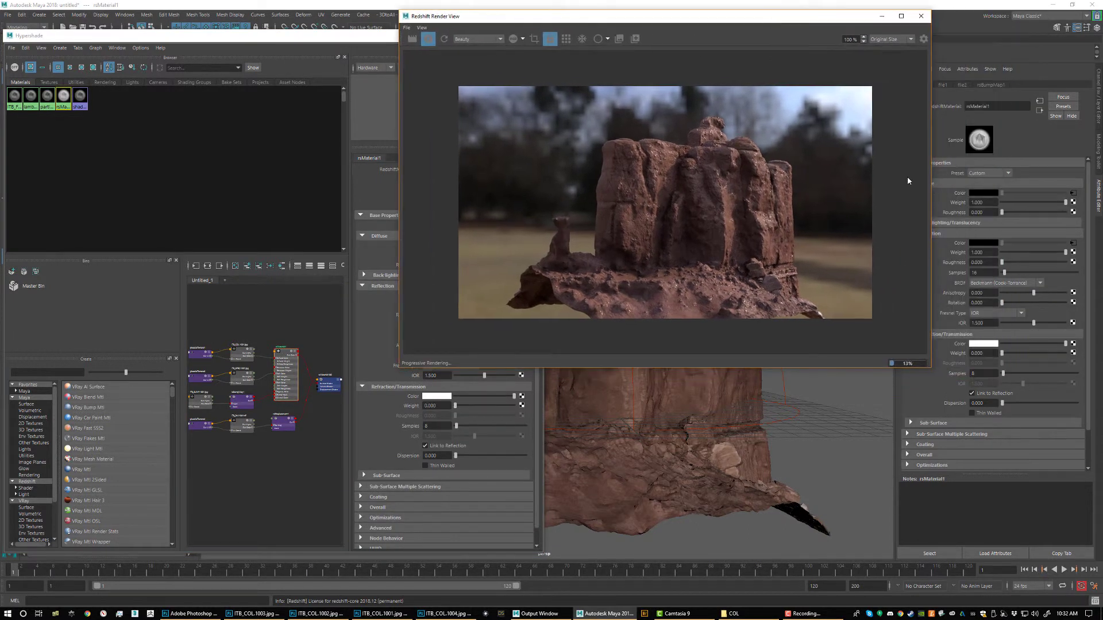
click(1034, 262)
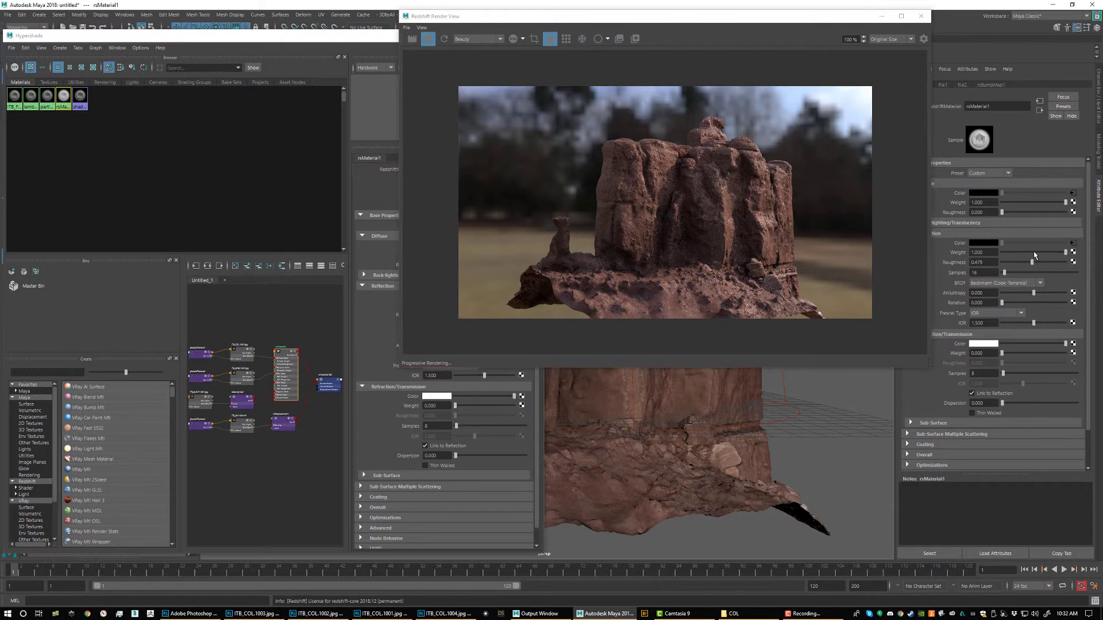
click(1034, 252)
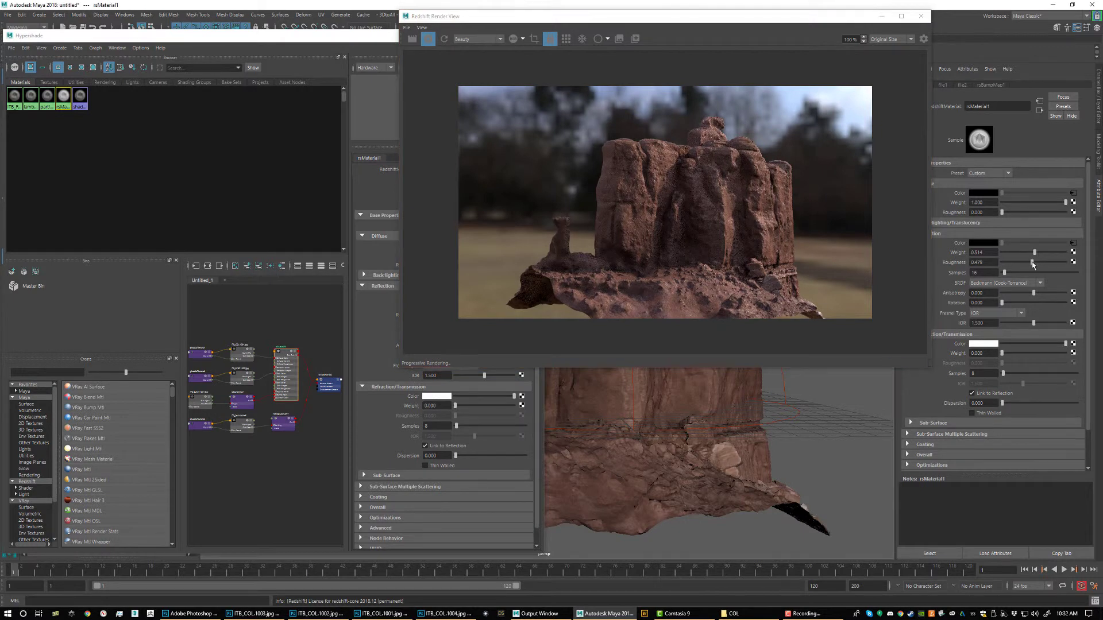
click(979, 253)
text(0.5)
key(Return)
click(983, 262)
text(0.5)
key(Return)
alt+drag(726, 410, 742, 402)
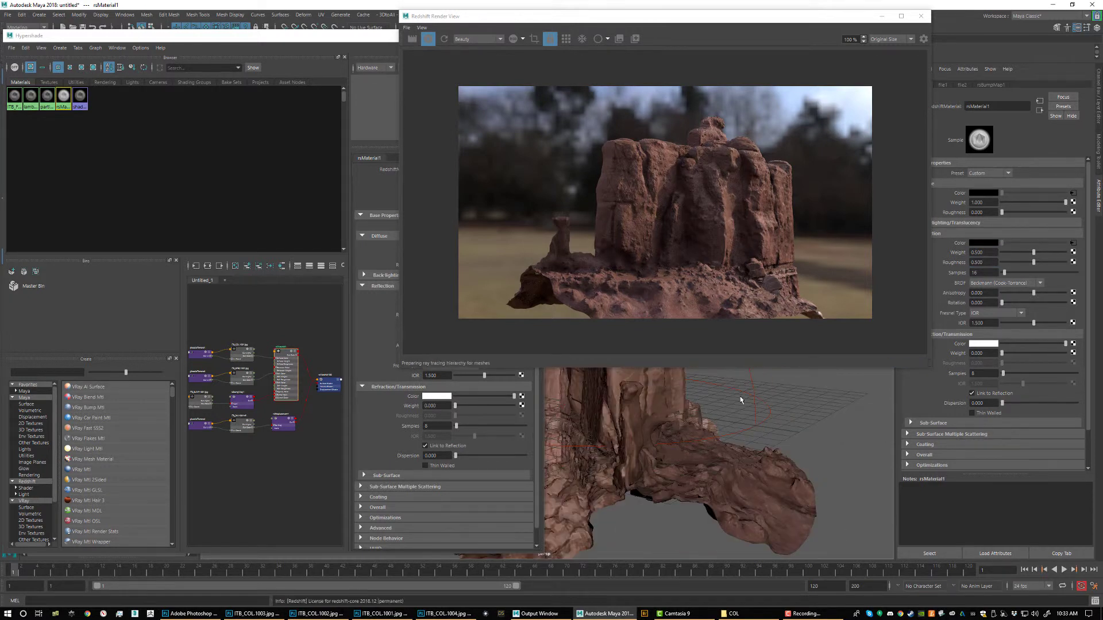
alt+drag(736, 441, 658, 412)
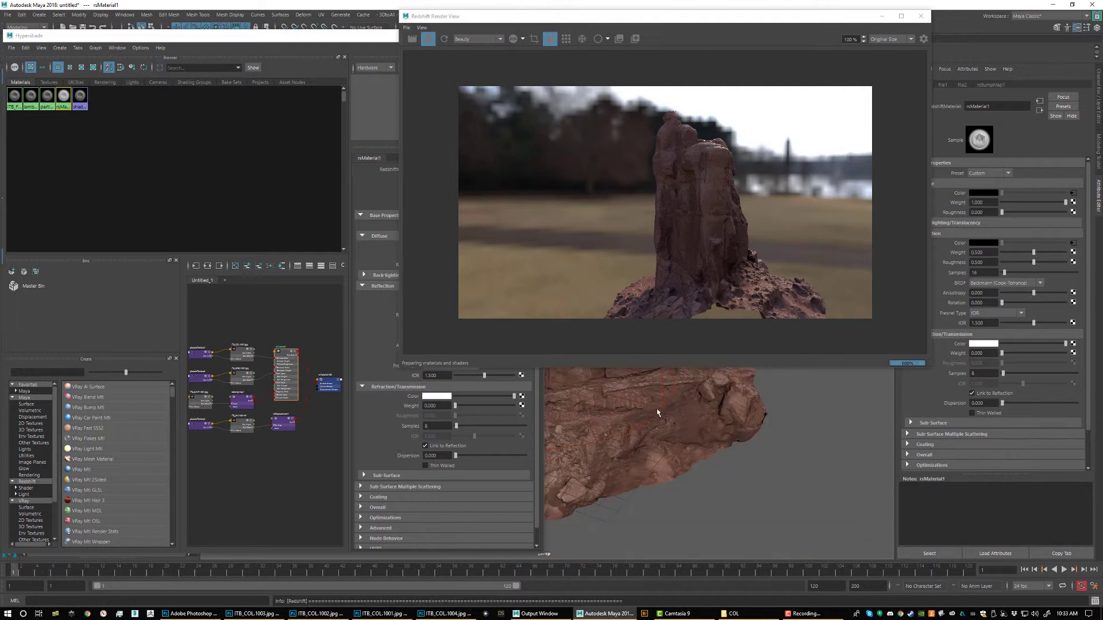
- Select rsBumpMap1 and try bump Height Scale values of 1 and then 0.5
click(238, 405)
scroll(336, 396, up, 5)
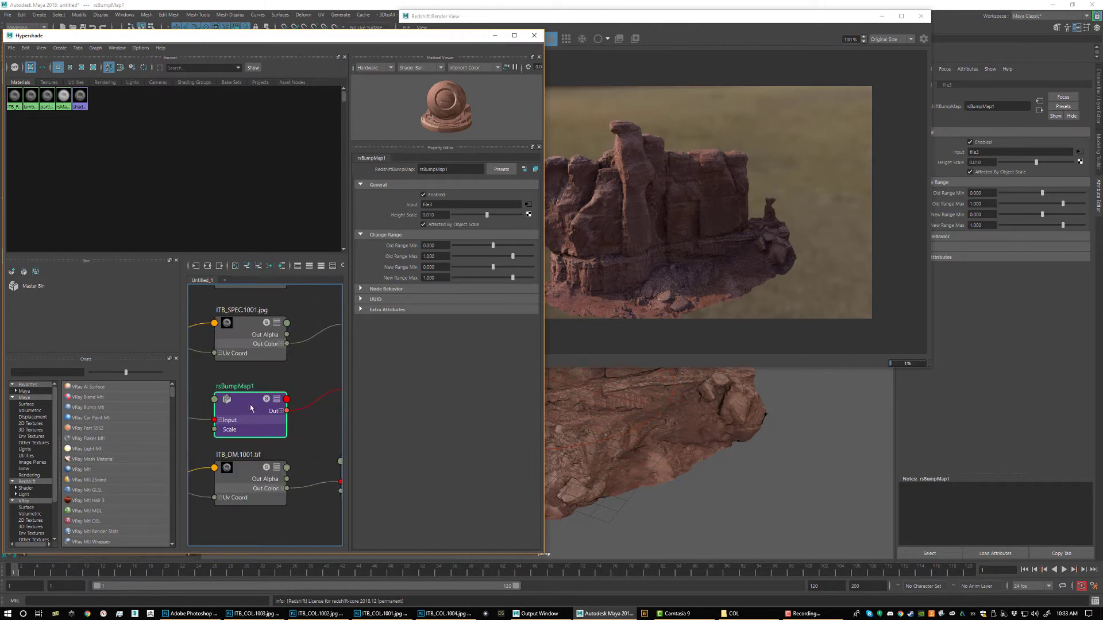
drag(250, 408, 254, 401)
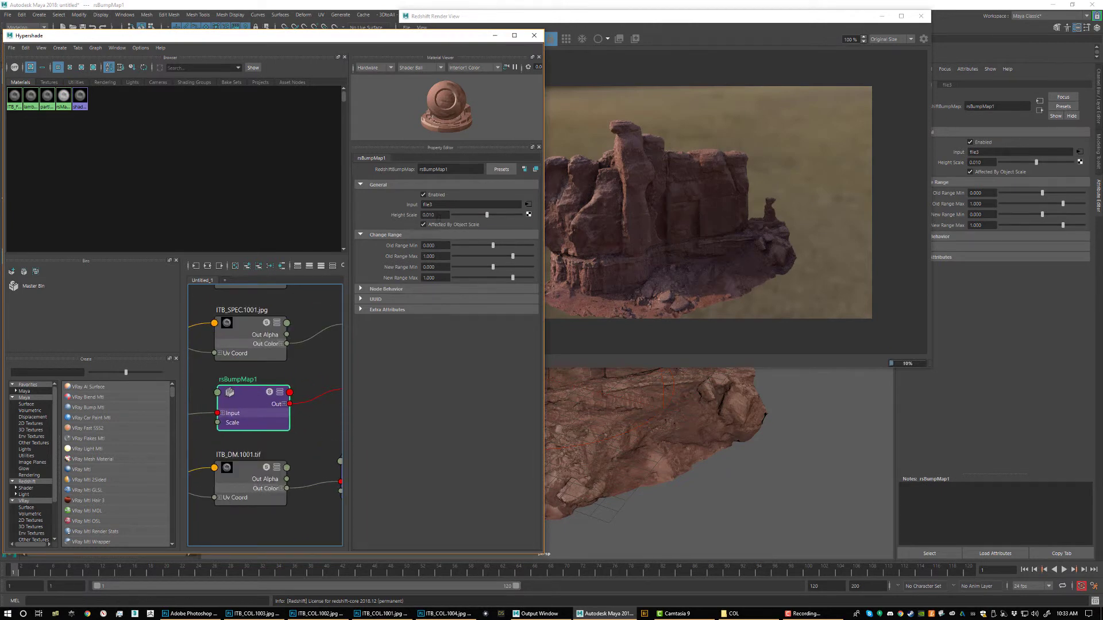
click(437, 216)
text(1)
key(Return)
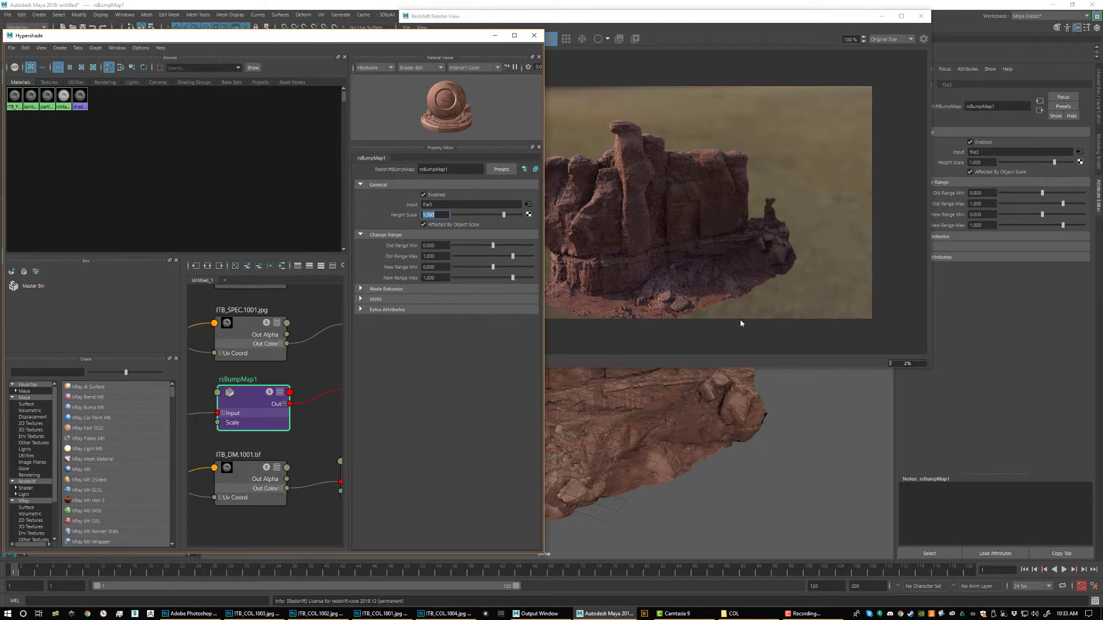
scroll(689, 461, up, 6)
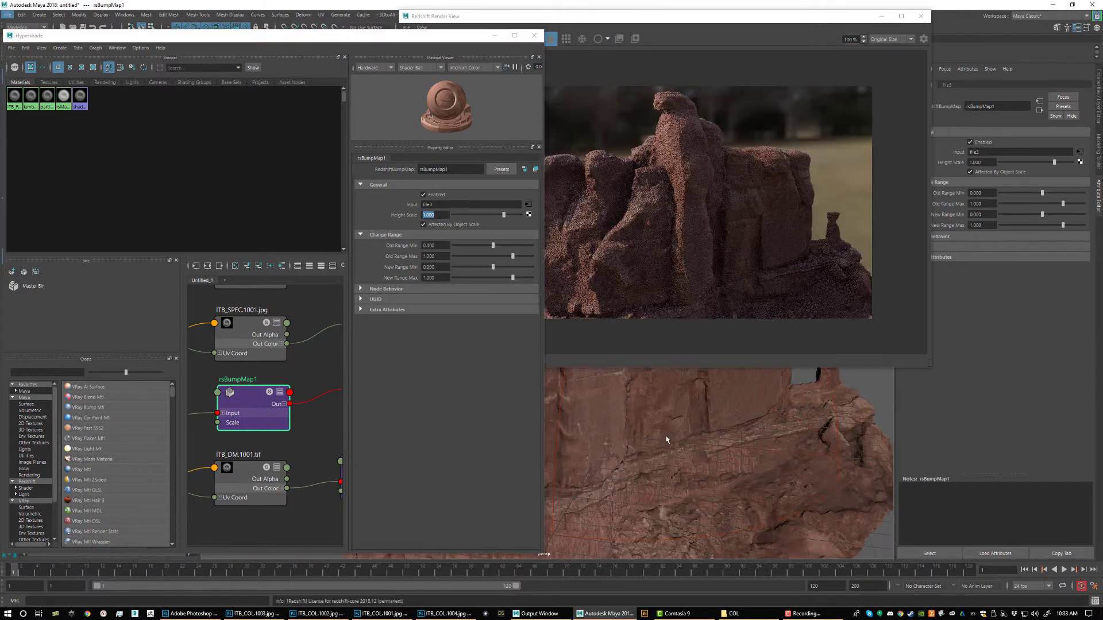
click(438, 216)
text(0.5)
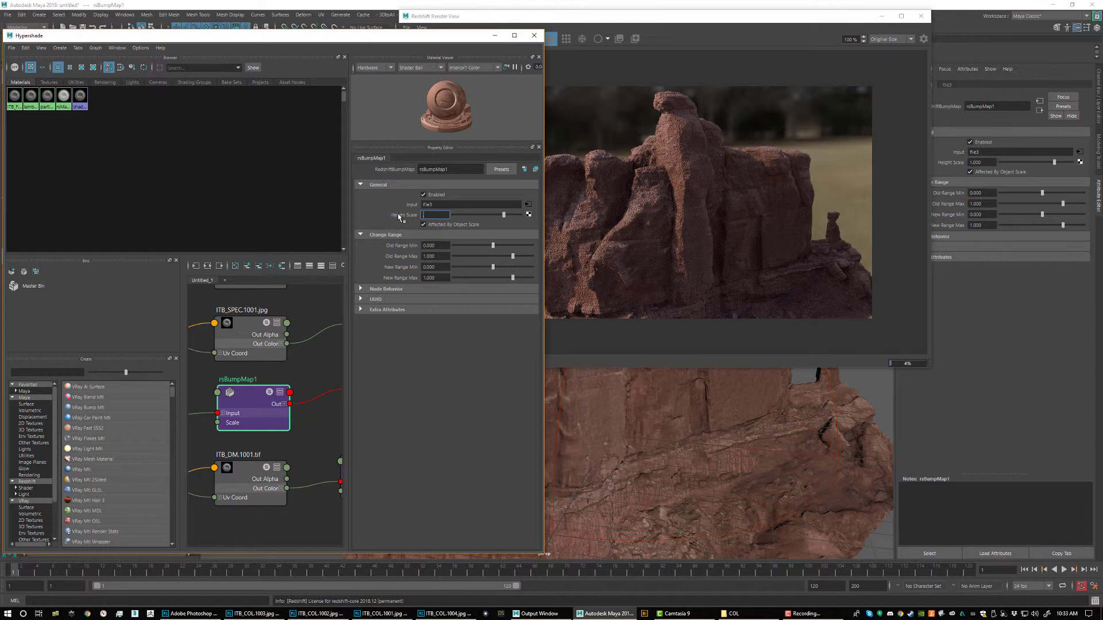
key(Return)
- Settle rsBumpMap1's Height Scale at 0.2
key(BackSpace)
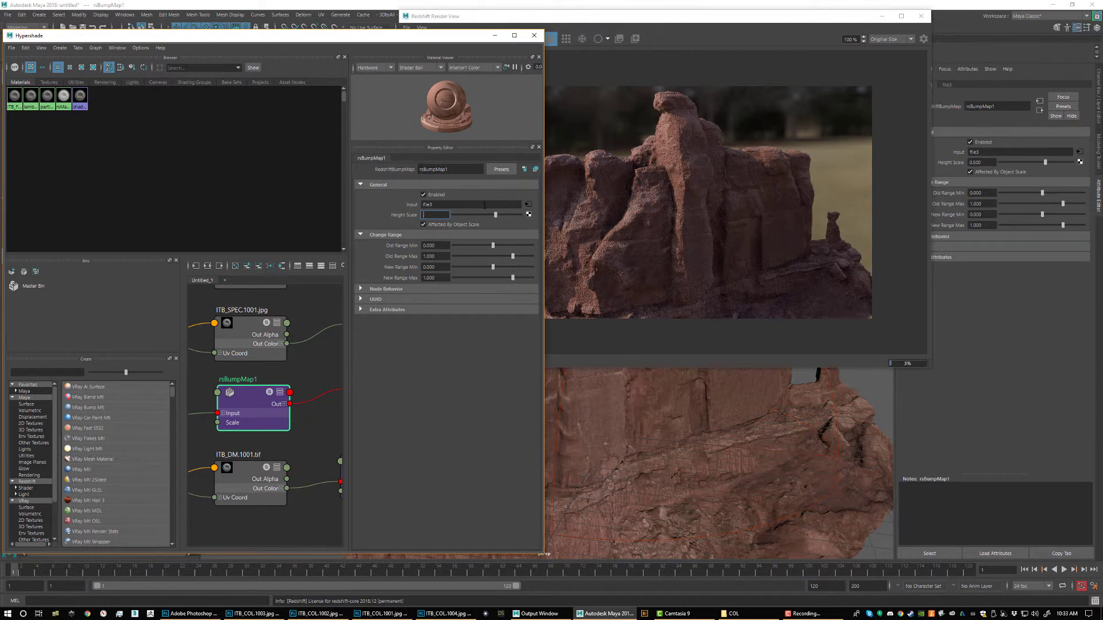
text(.2)
key(Return)
- Close Hypershade and tumble and dolly the camera down to a near ground-level view of the rock
click(534, 35)
alt+drag(769, 398, 665, 457)
alt+right_drag(665, 458, 606, 376)
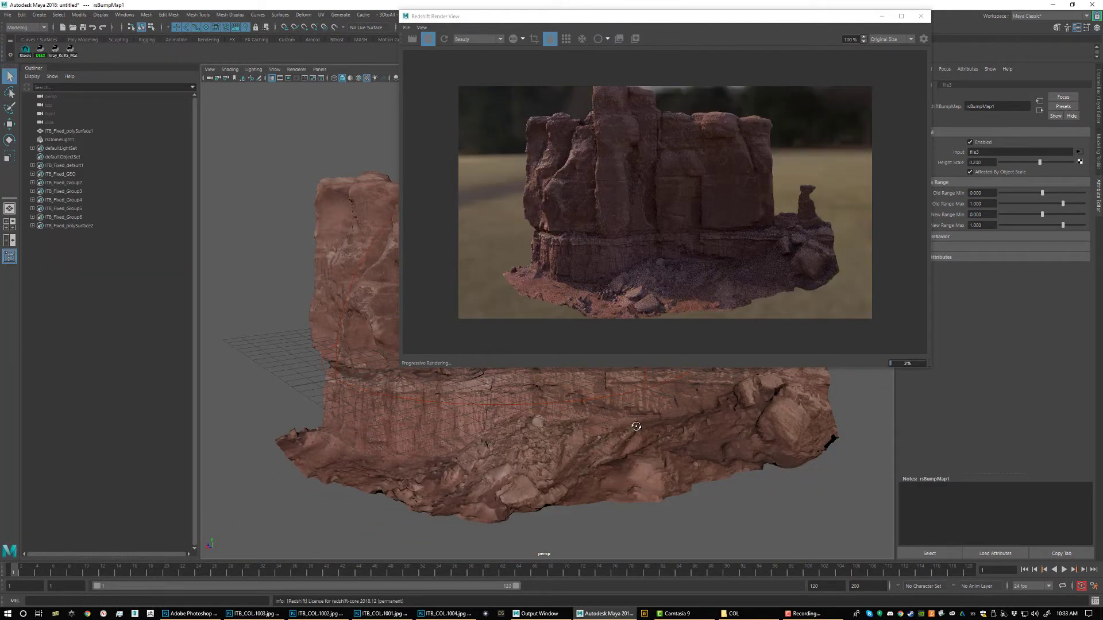
alt+drag(637, 424, 592, 445)
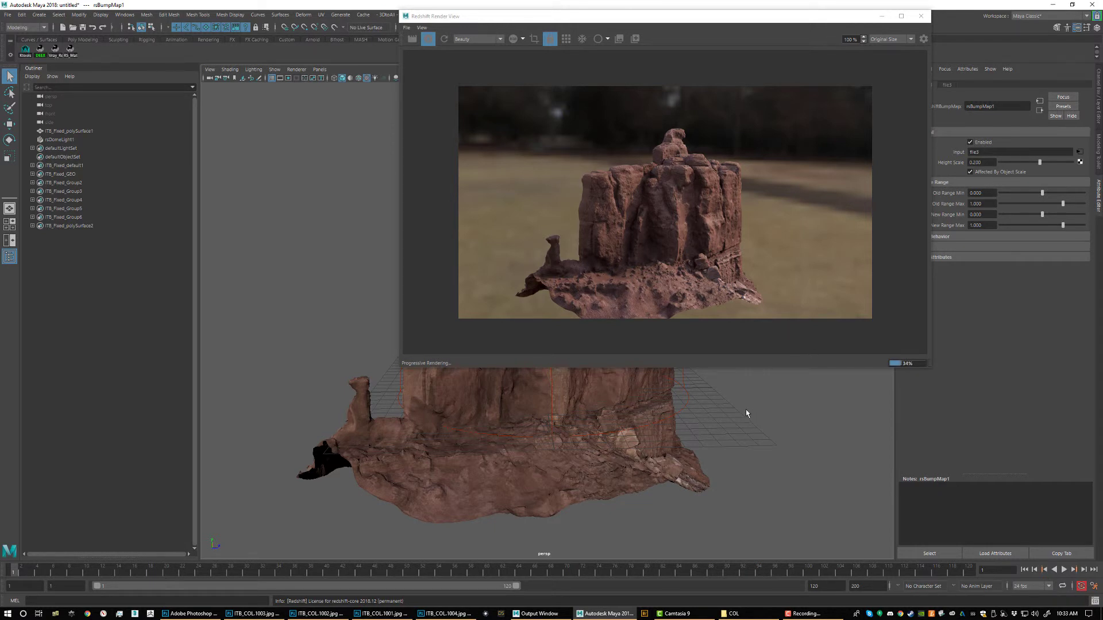
mouse_move(728, 410)
alt+mouse_down()
mouse_move(697, 419)
mouse_move(649, 397)
mouse_move(678, 419)
mouse_move(646, 434)
alt+mouse_up()
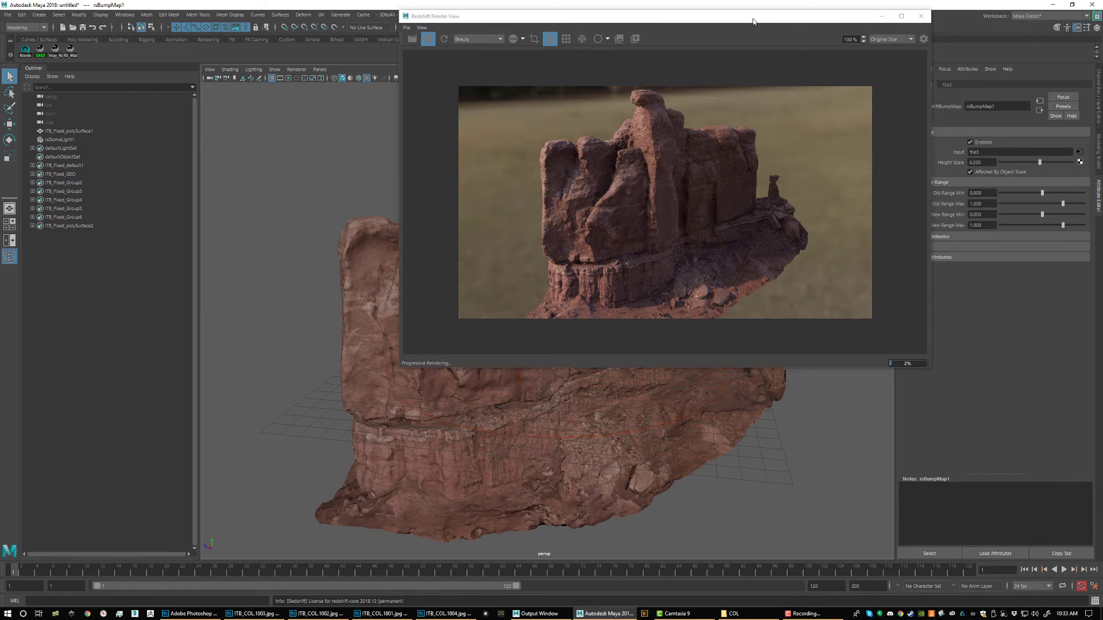
- Move the Redshift Render View left and orbit to view the rock from other sides
drag(754, 17, 472, 19)
alt+drag(734, 428, 666, 422)
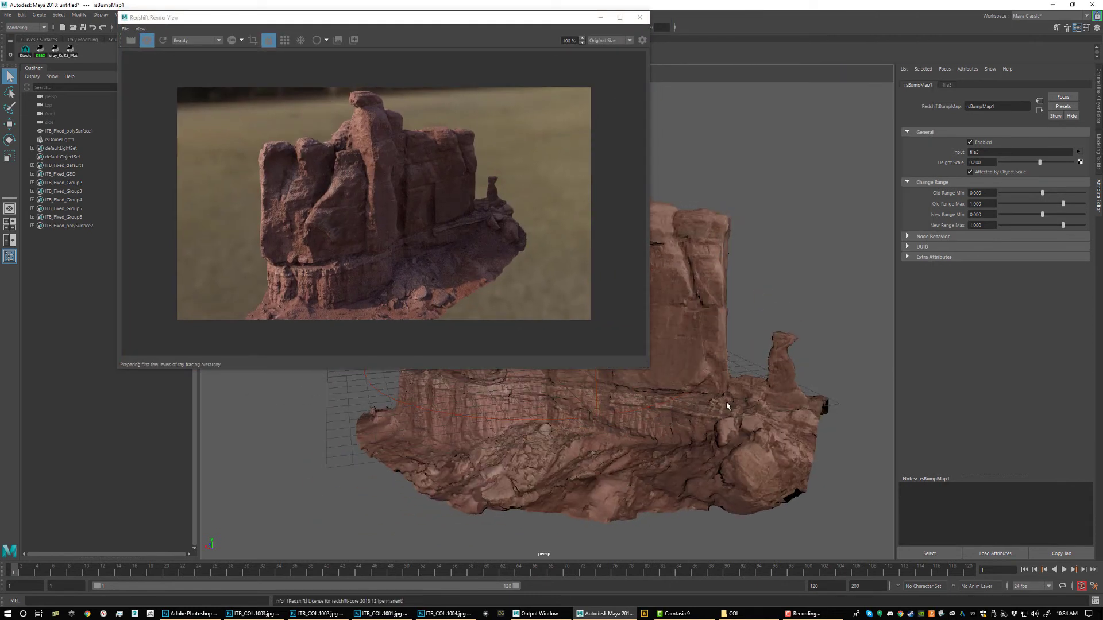
mouse_move(729, 393)
alt+mouse_down()
mouse_move(733, 411)
mouse_move(686, 385)
mouse_move(714, 450)
alt+mouse_up()
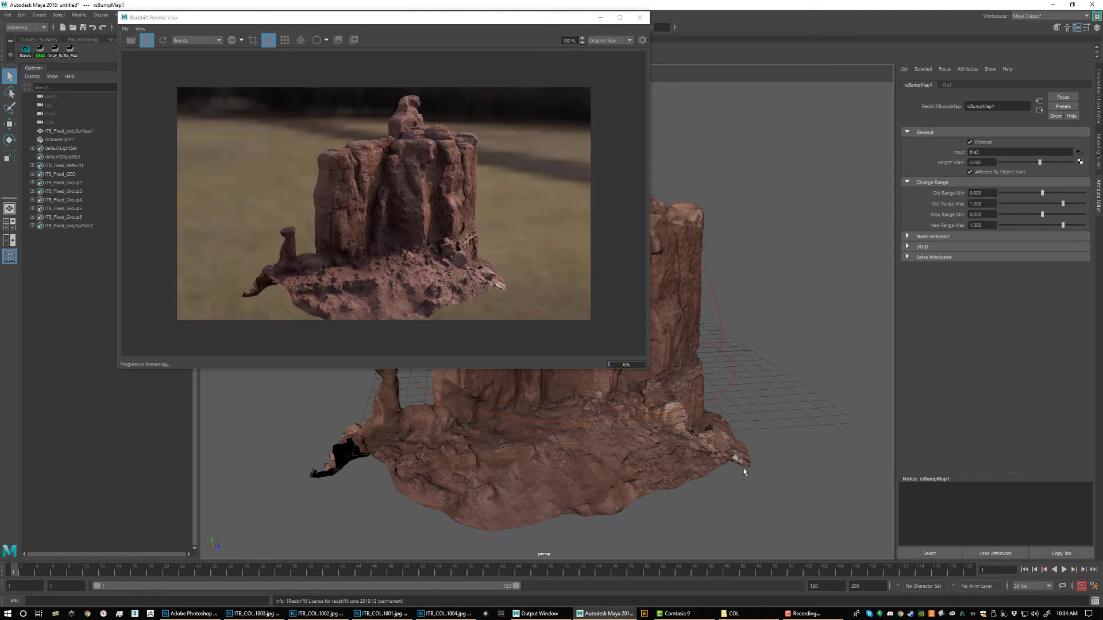
mouse_move(744, 473)
alt+mouse_down()
mouse_move(744, 388)
mouse_move(743, 409)
mouse_move(635, 413)
mouse_move(630, 436)
mouse_move(669, 414)
mouse_move(638, 417)
alt+mouse_up()
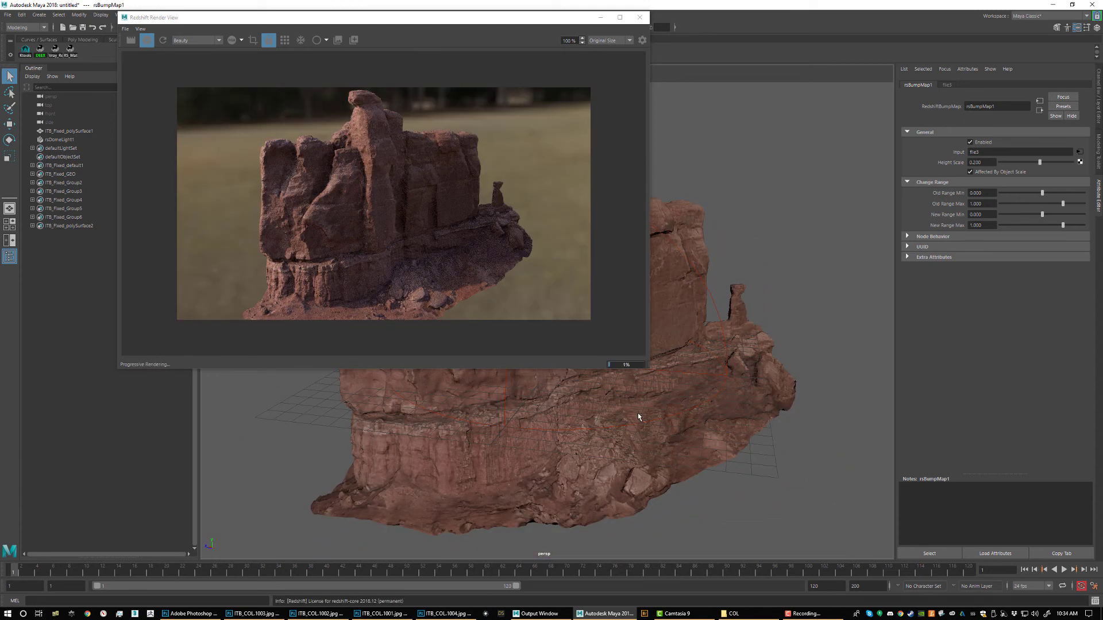